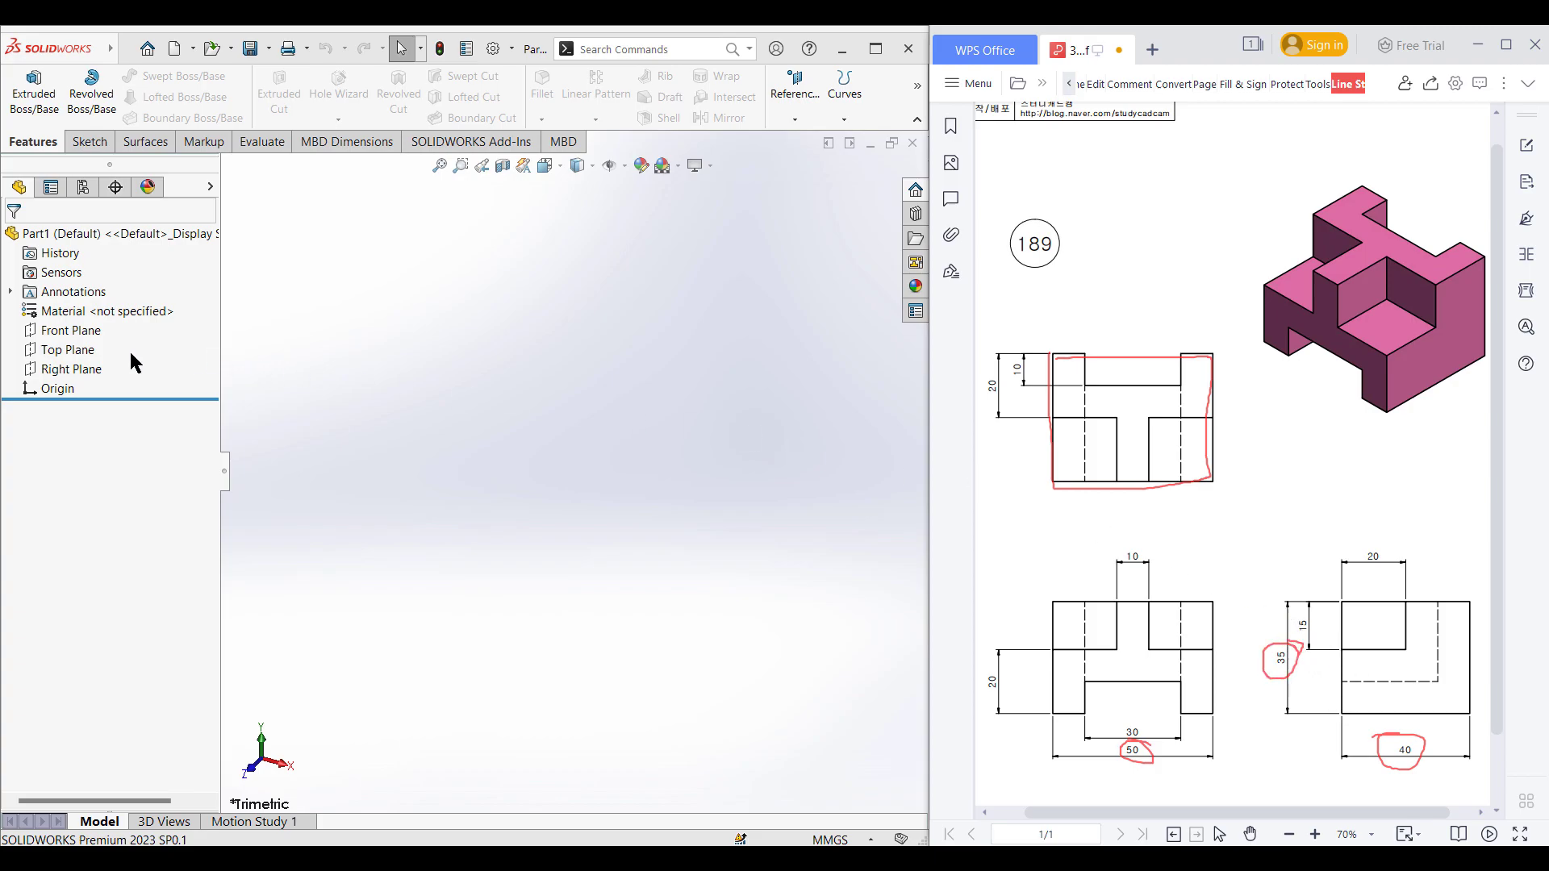
- Sketch a center rectangle at the origin on the Top Plane, 50 mm wide and 40 mm high
click(59, 353)
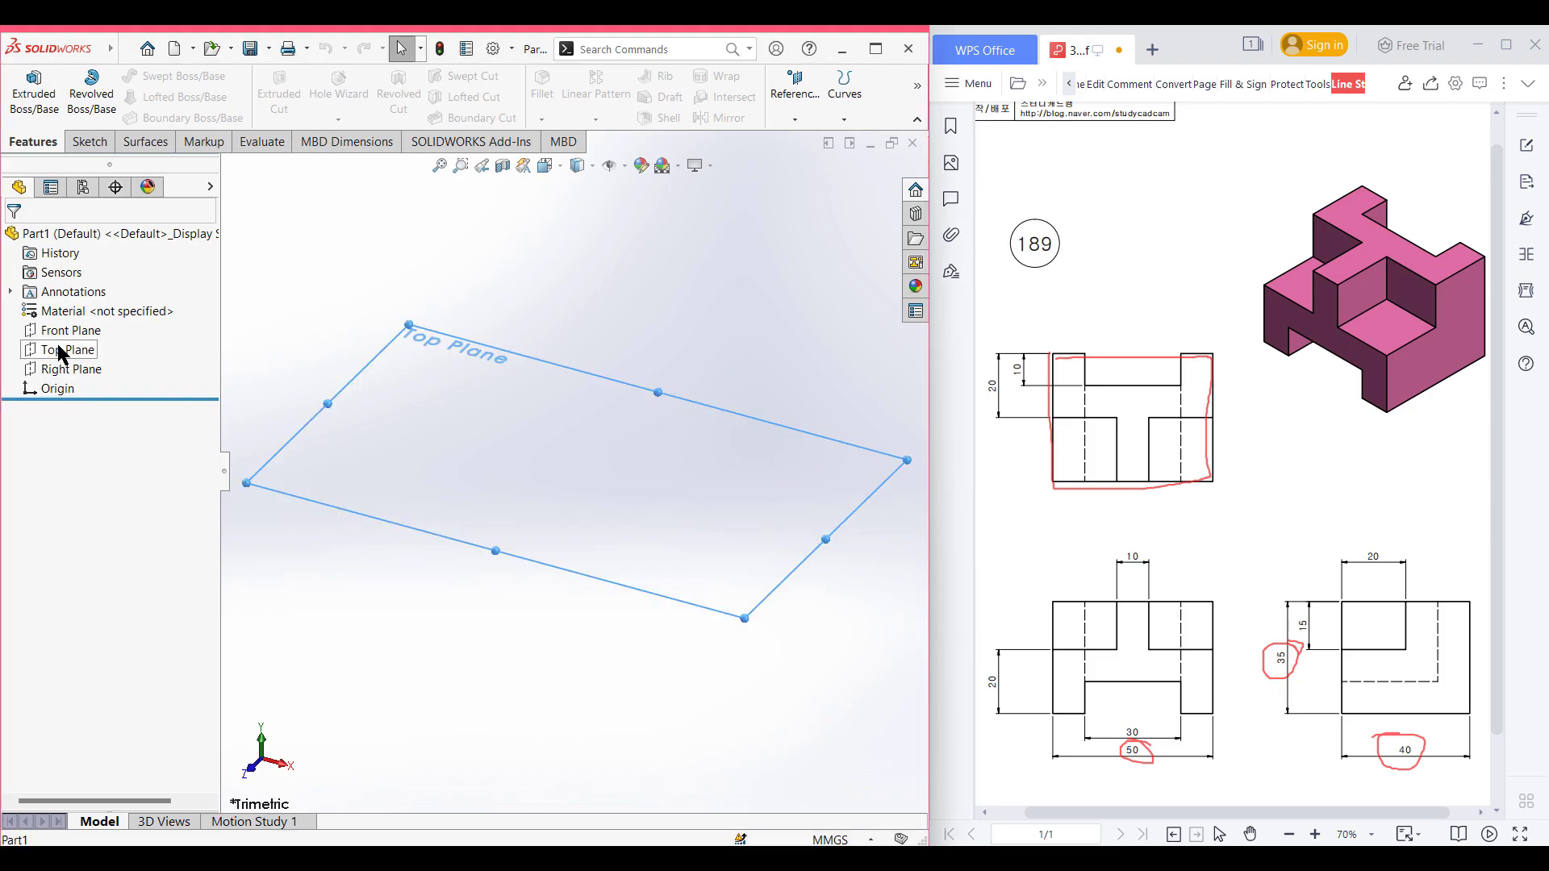
right_click(59, 349)
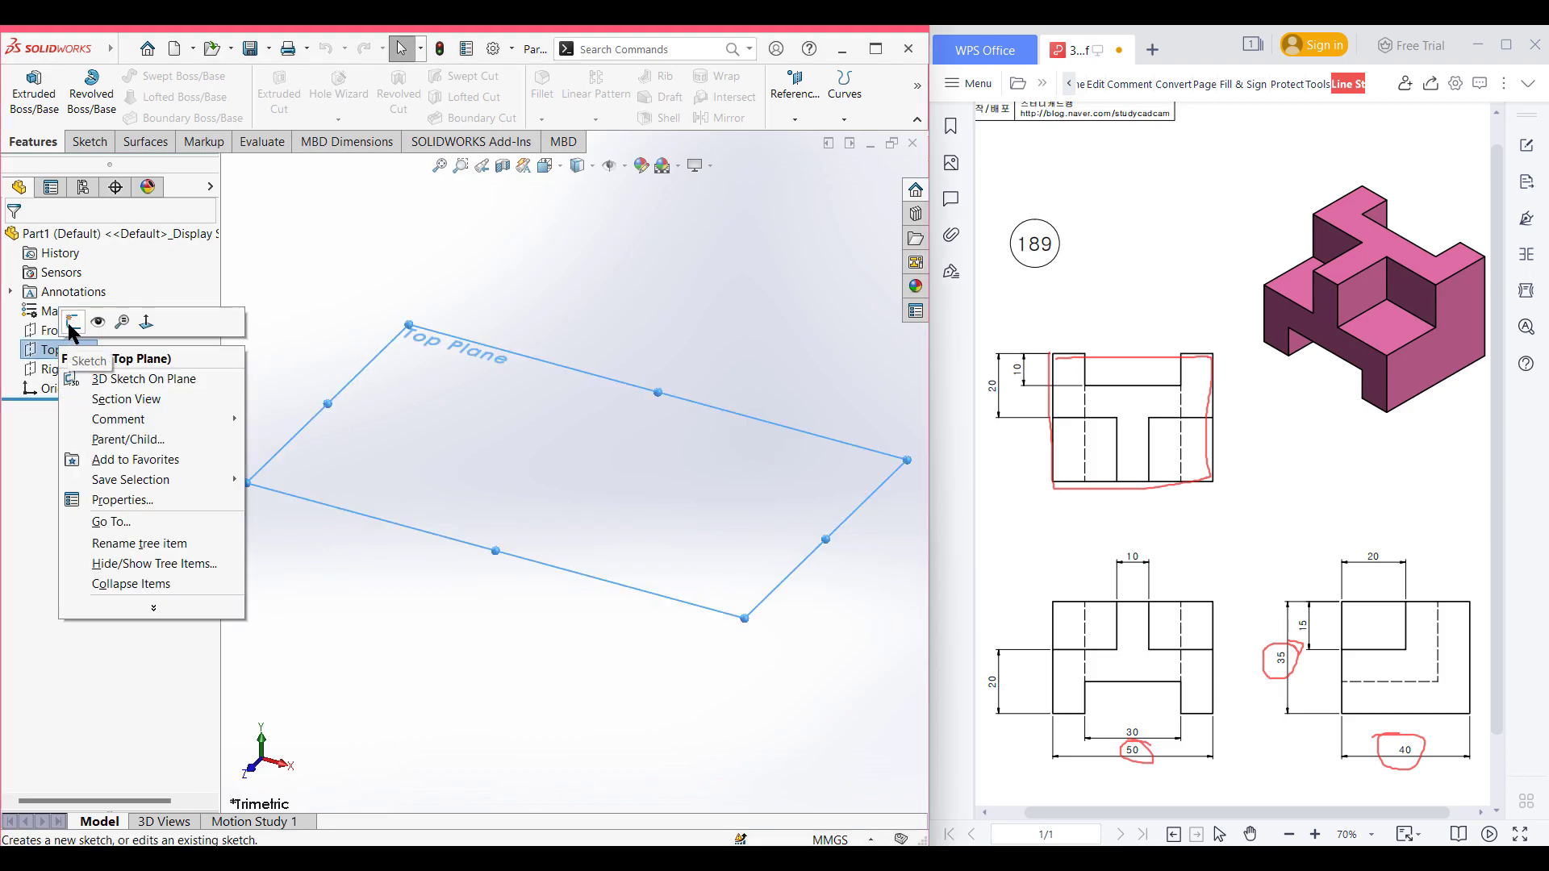
click(72, 322)
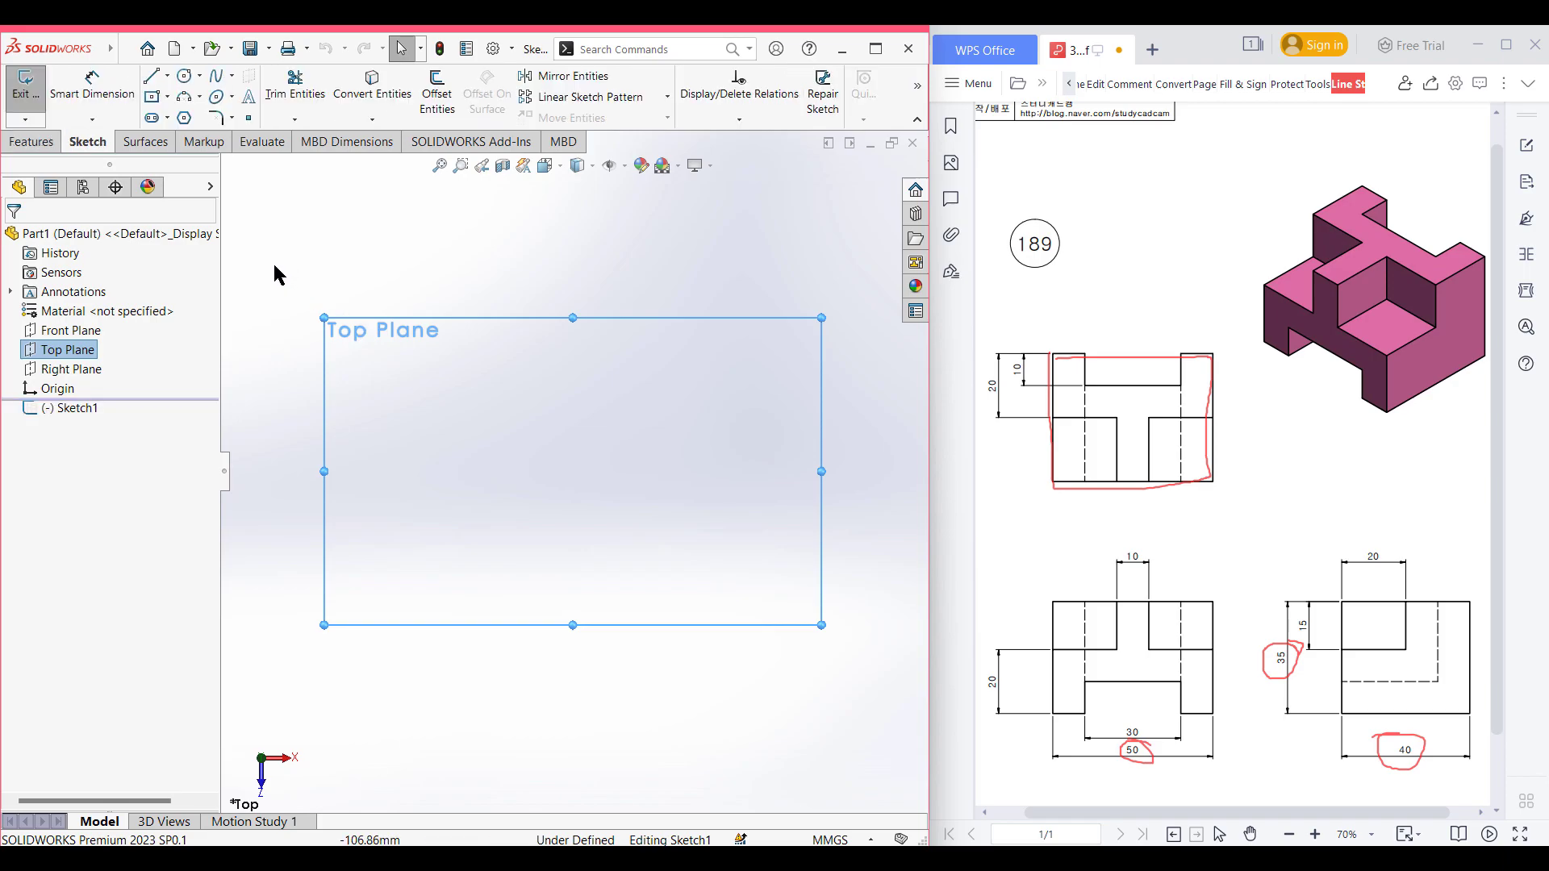
click(151, 96)
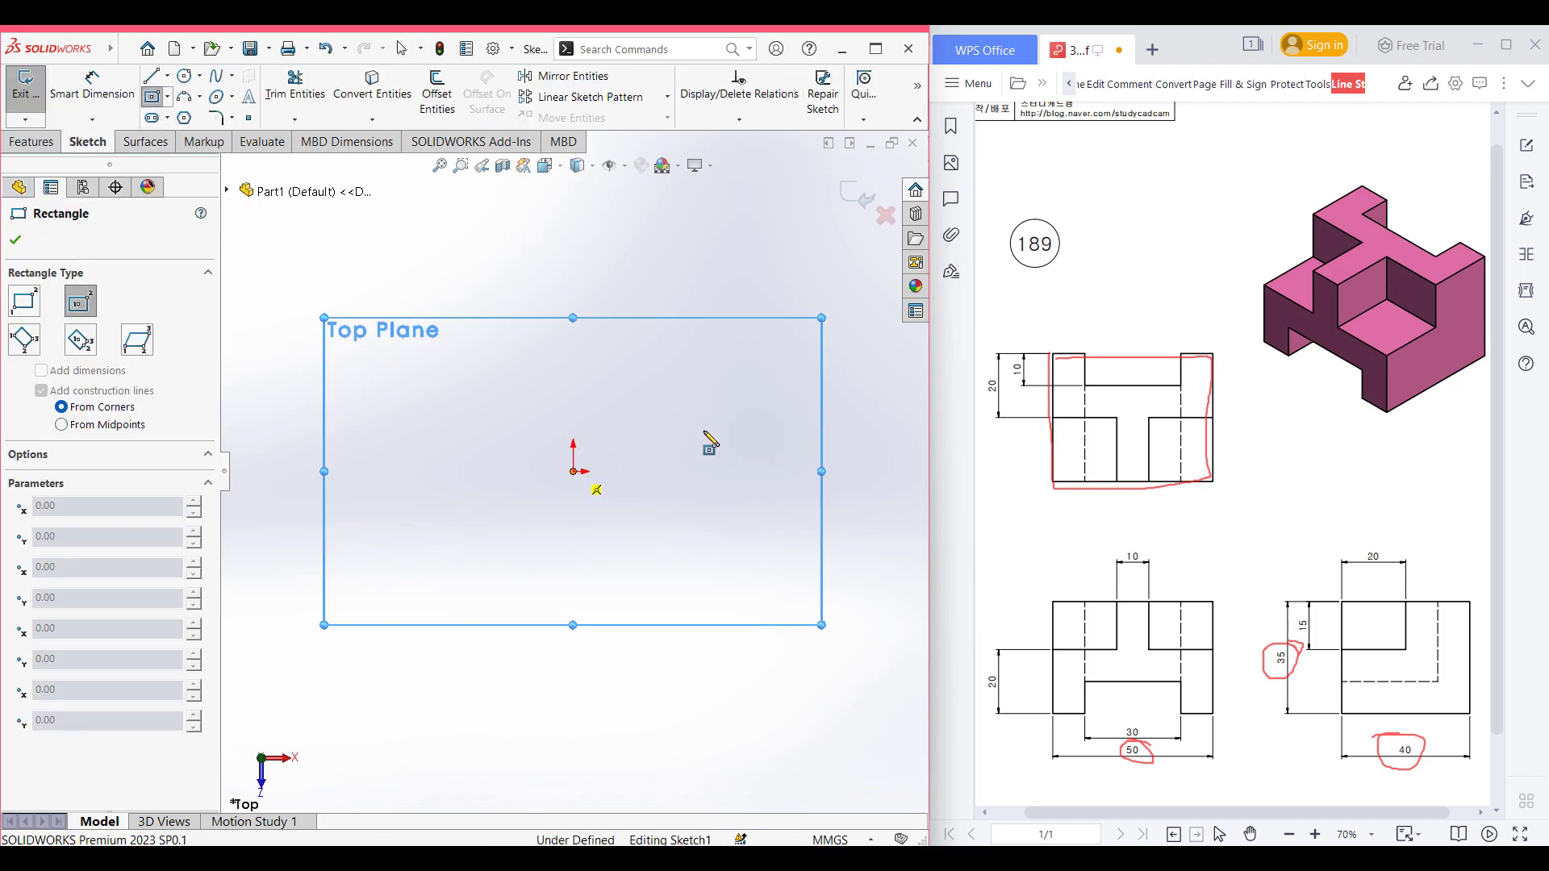
click(573, 471)
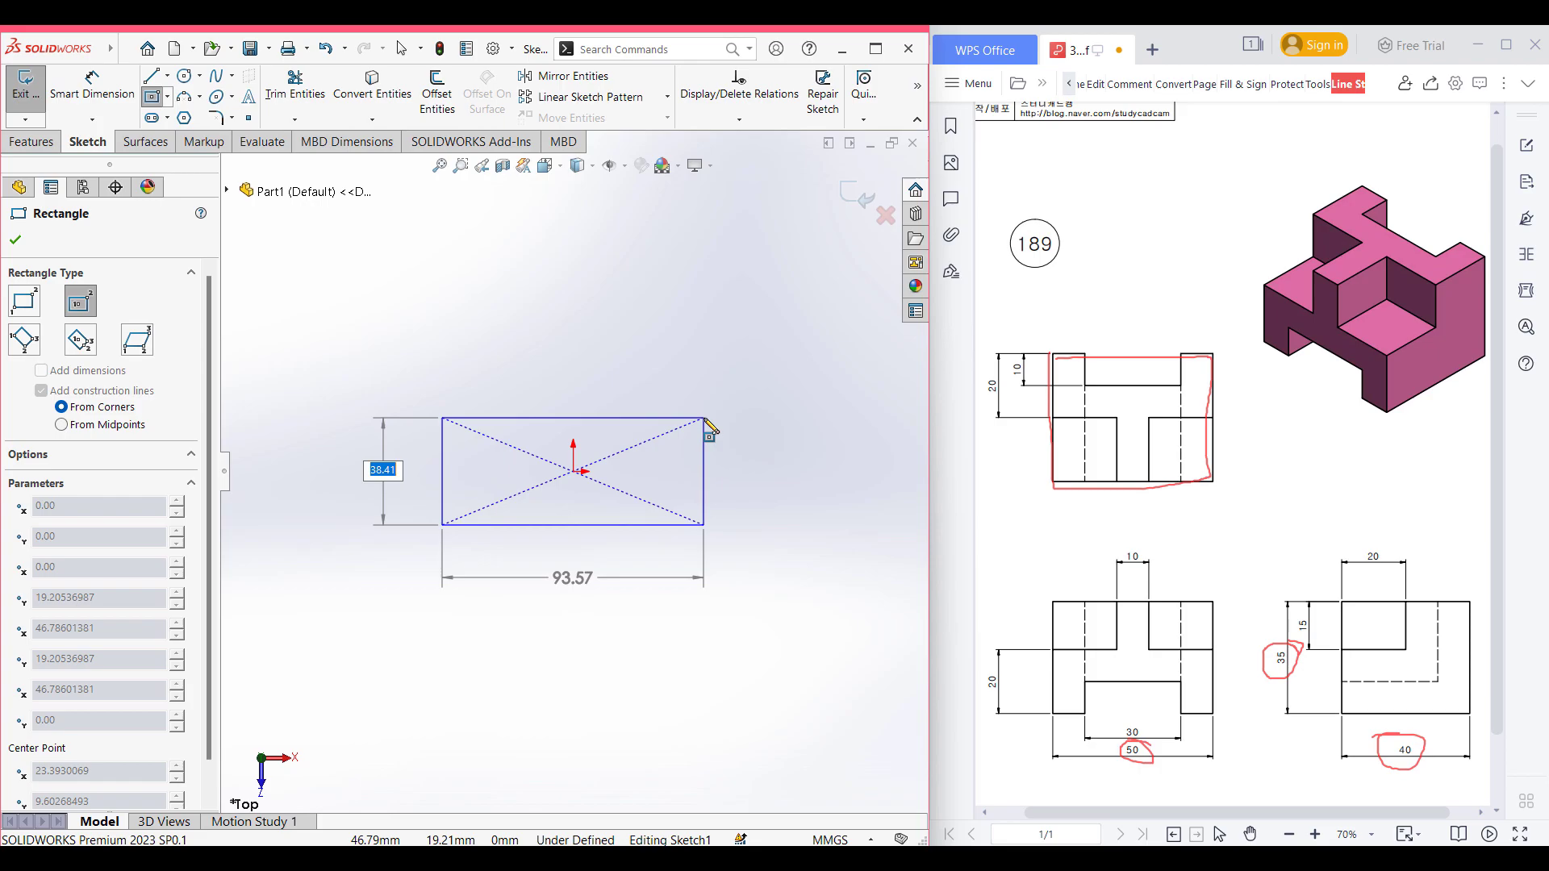
text(4)
key(Tab)
text(50)
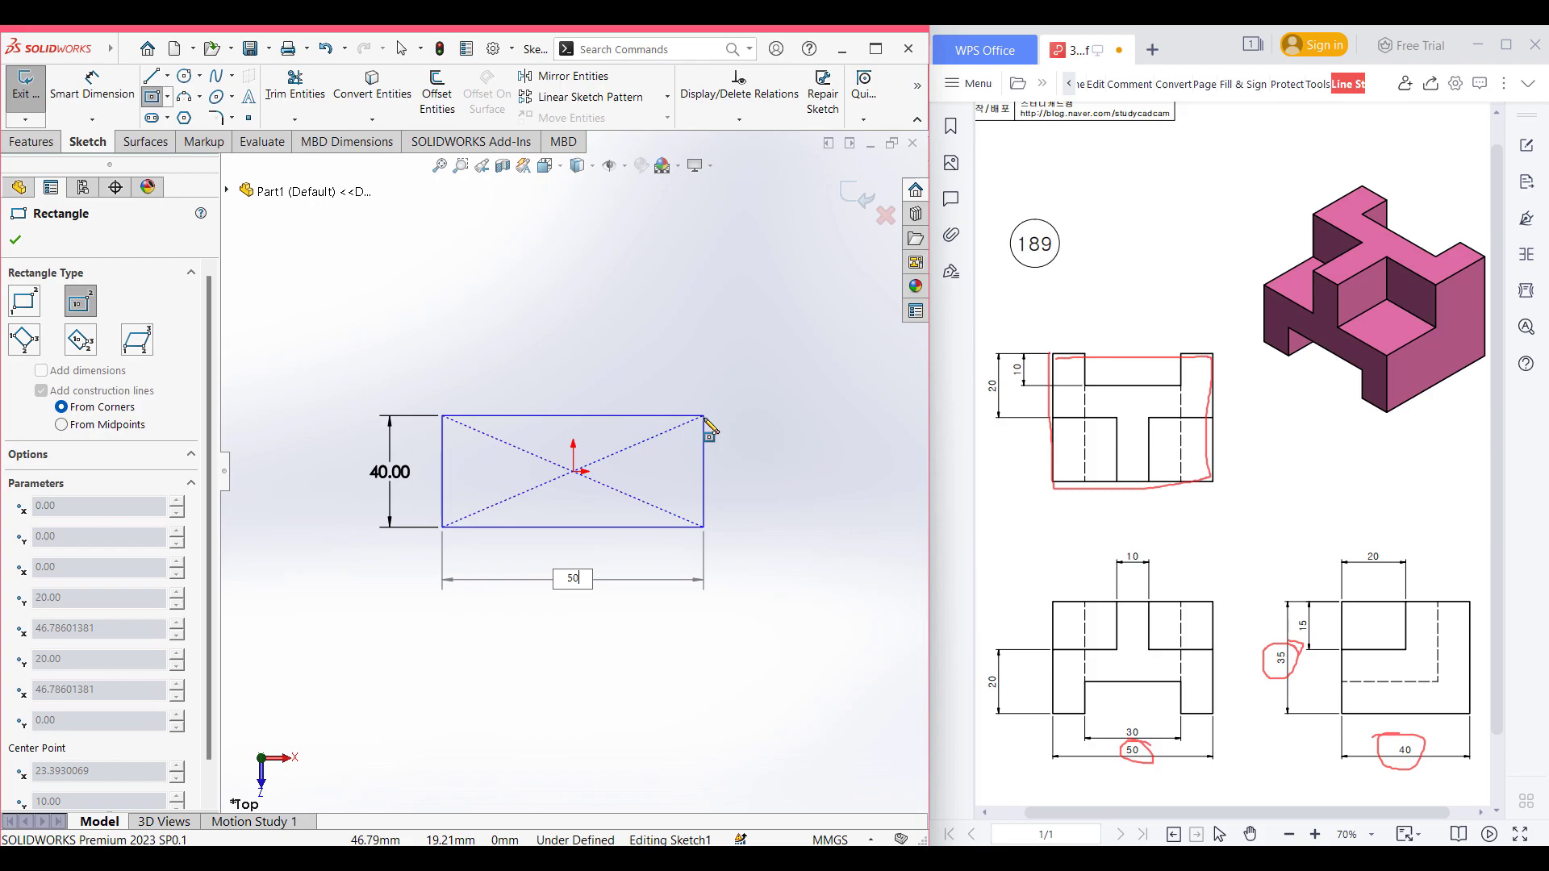
key(Return)
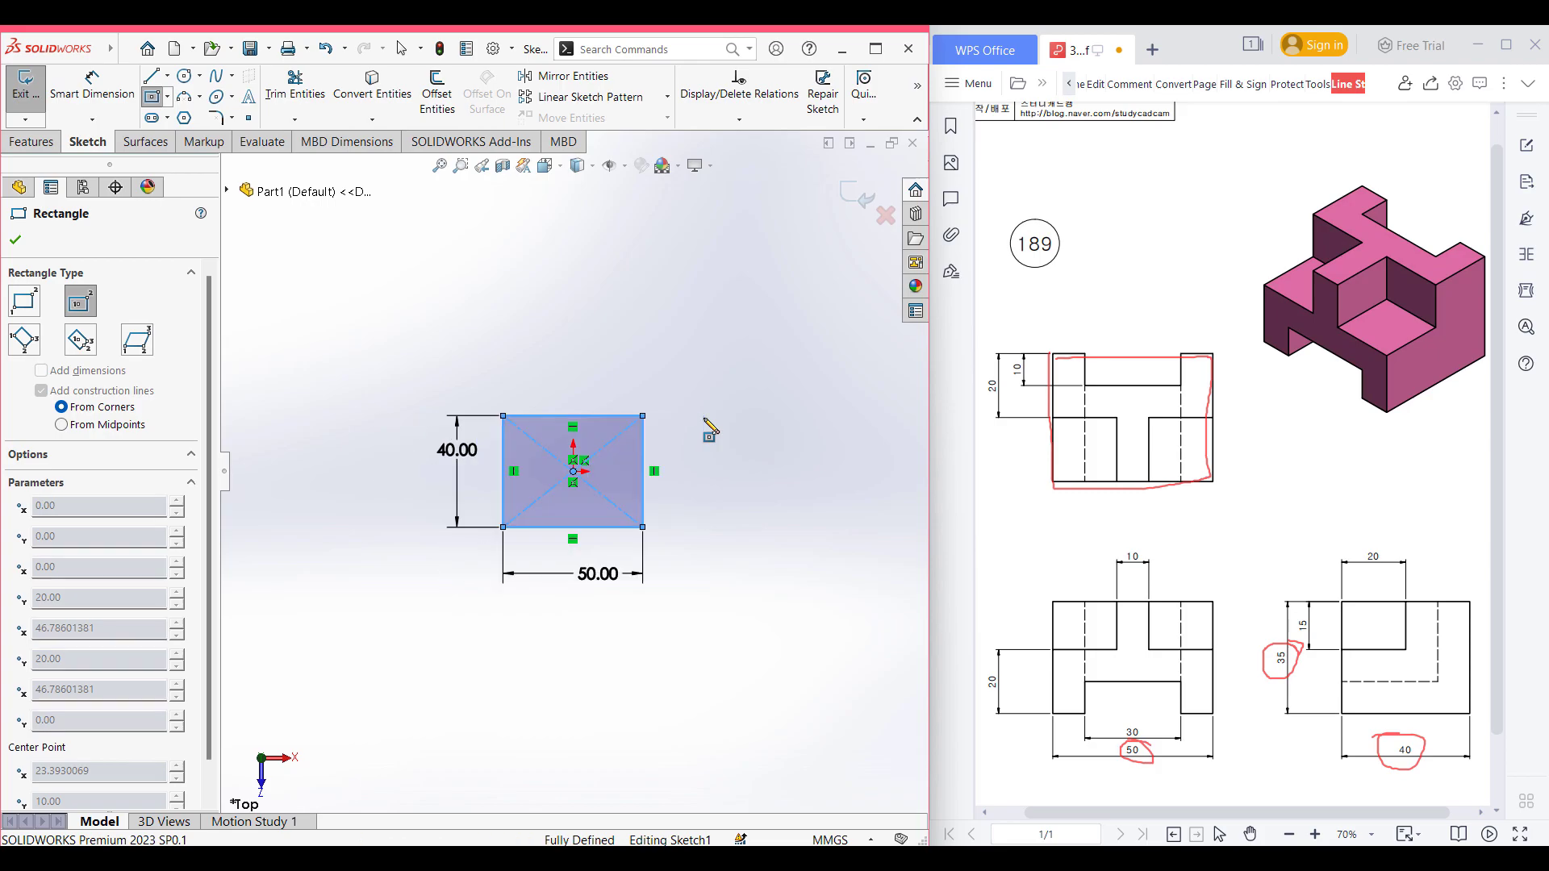
- Extrude the rectangle 35 mm into a solid block
key(ctrl+7)
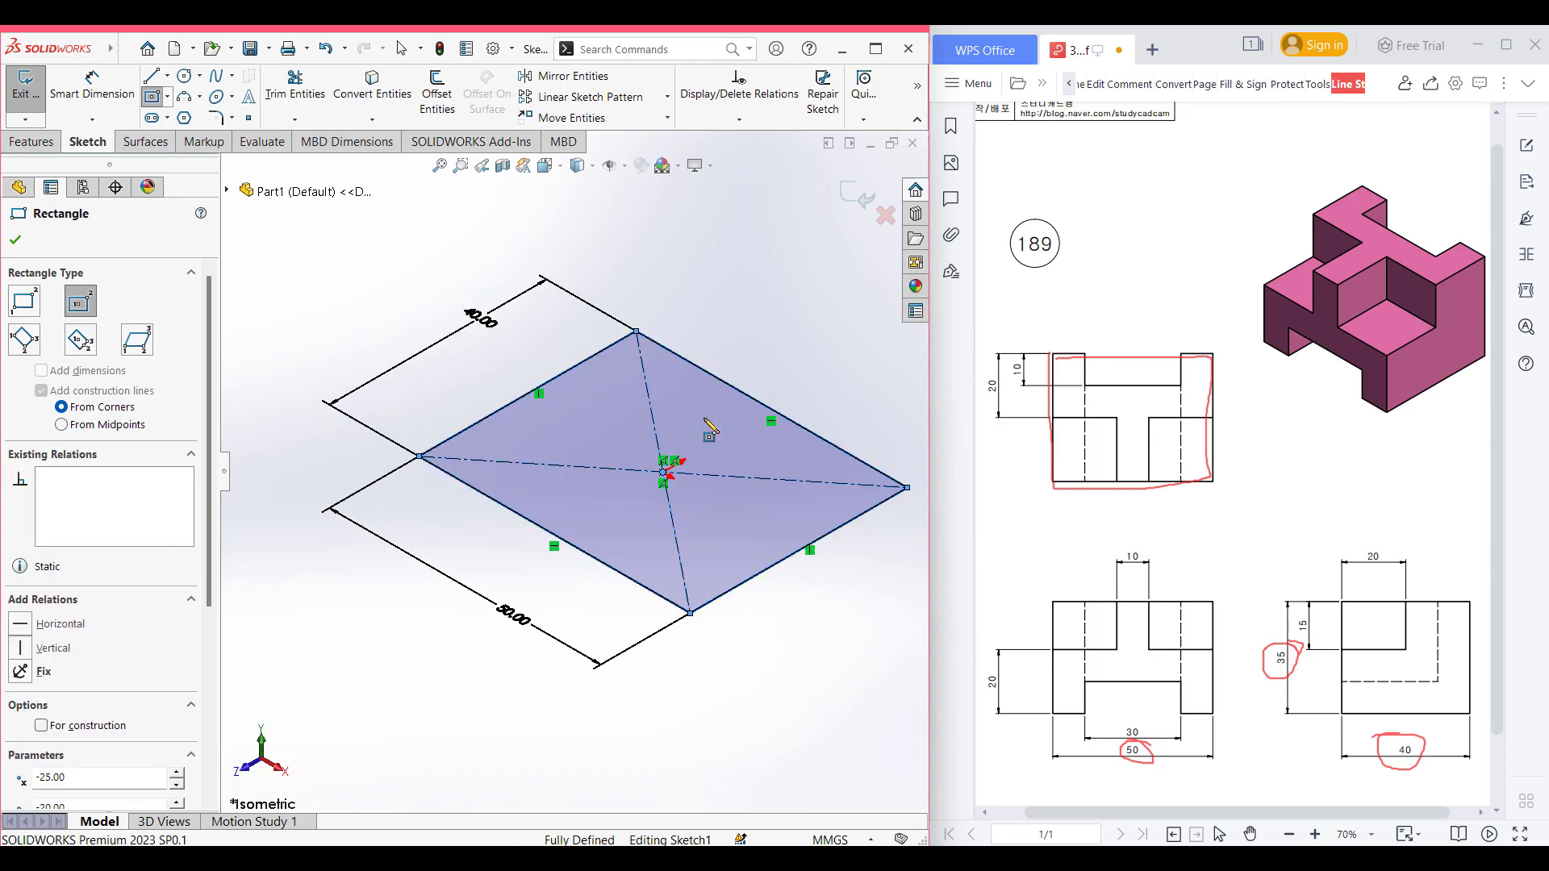
click(30, 141)
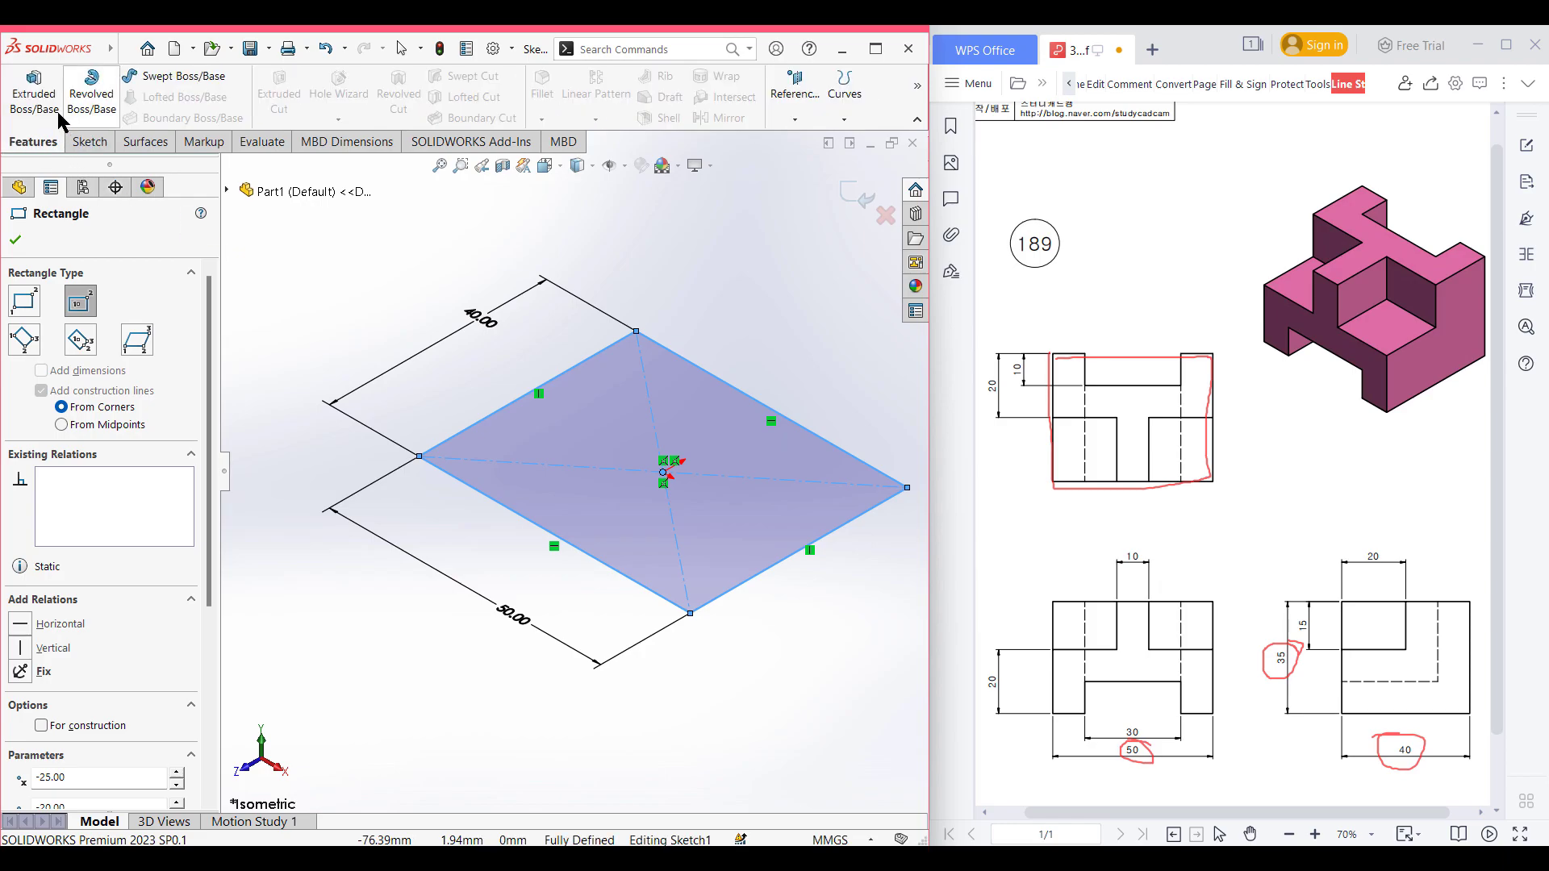
click(34, 93)
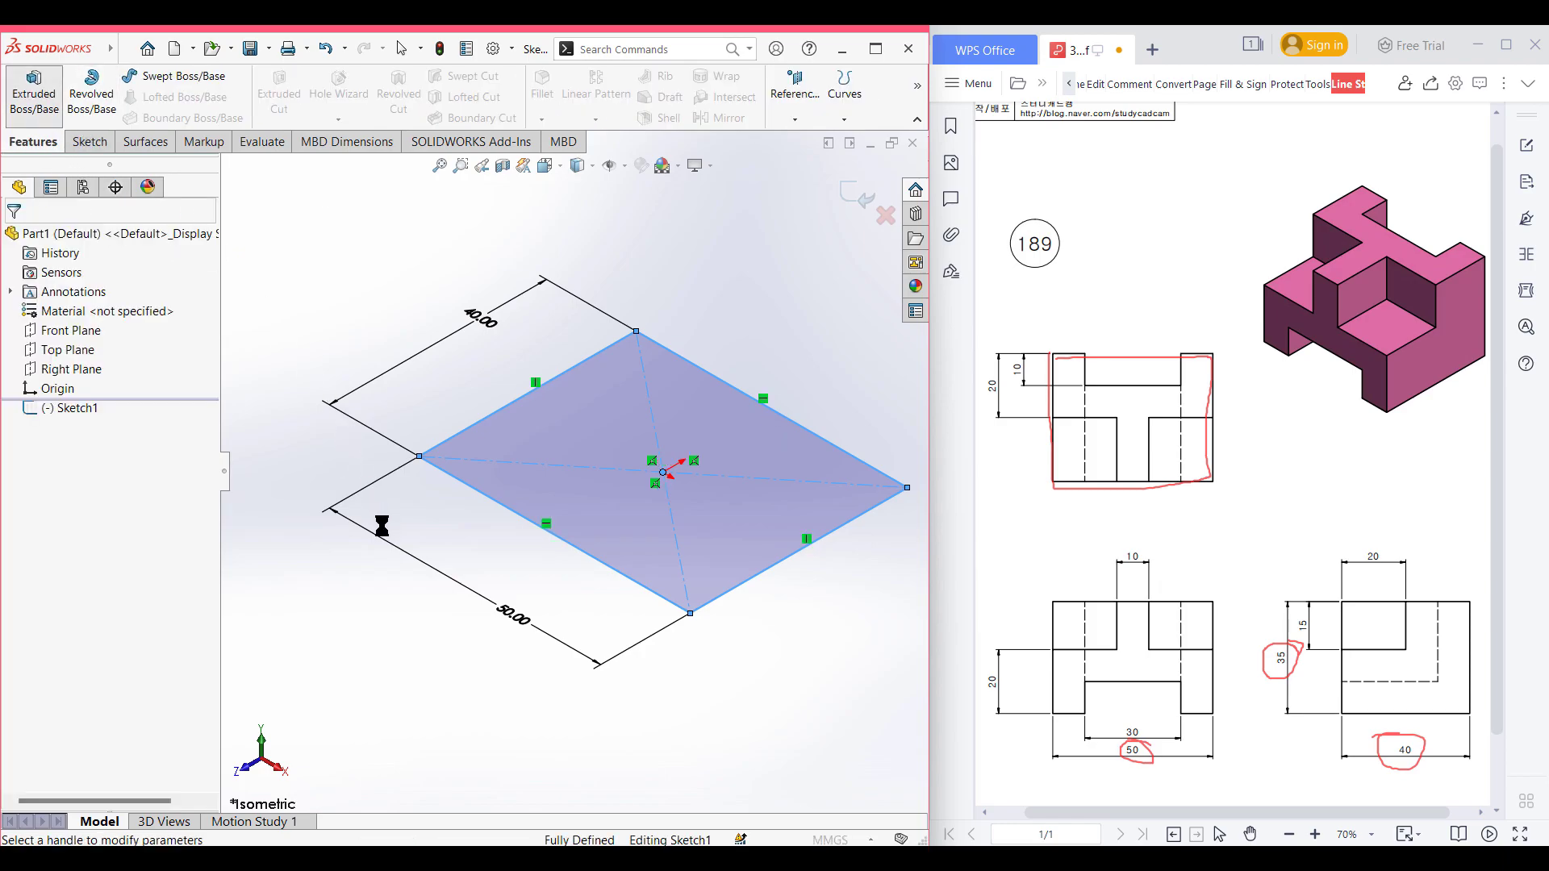
text(35)
key(Return)
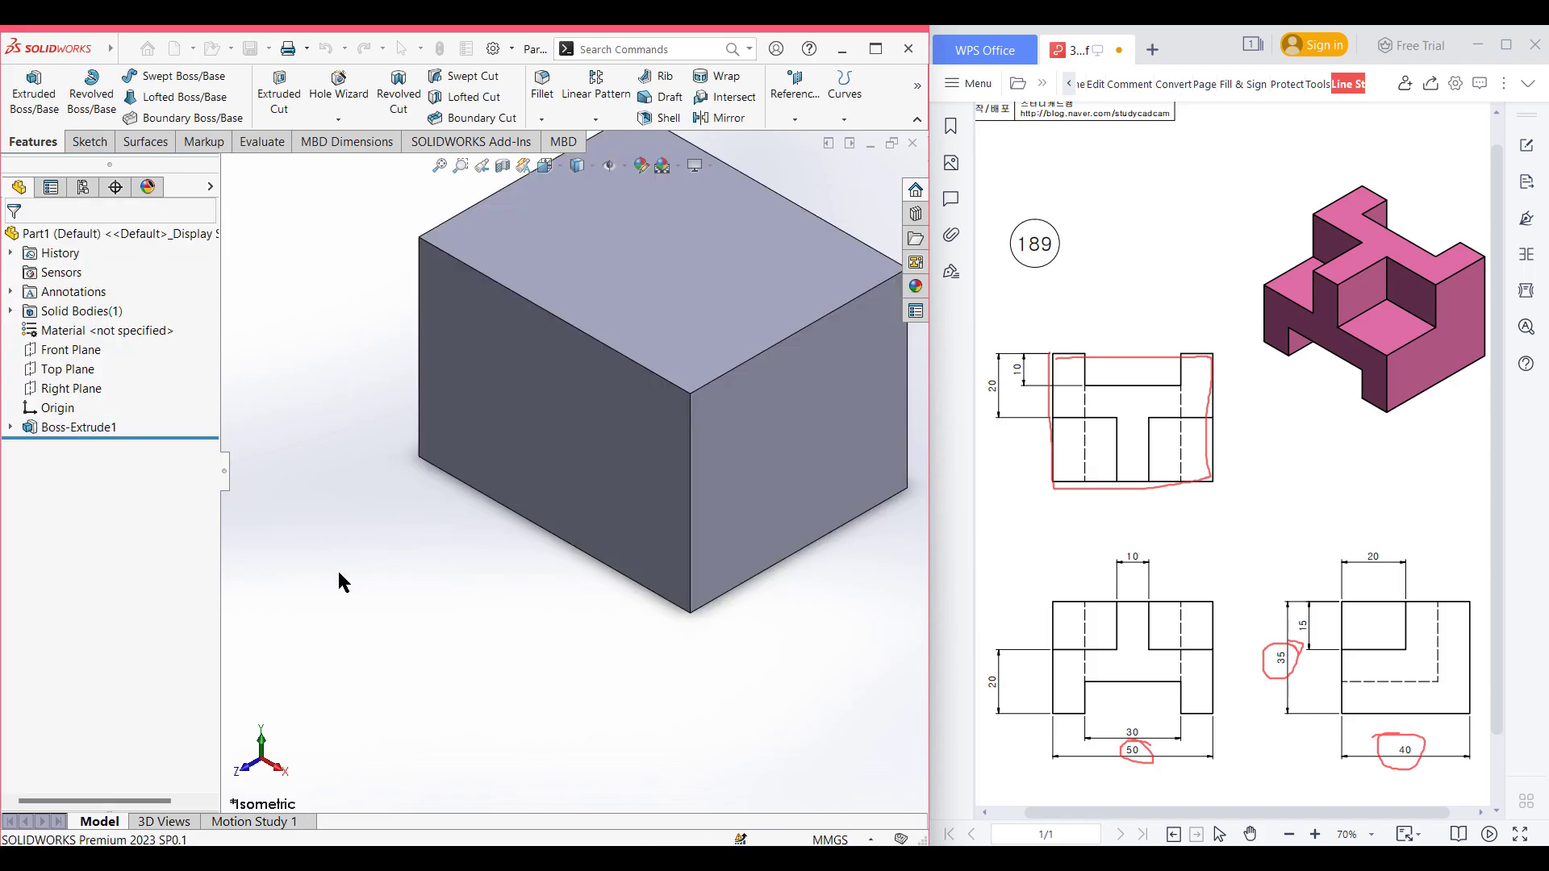
key(f)
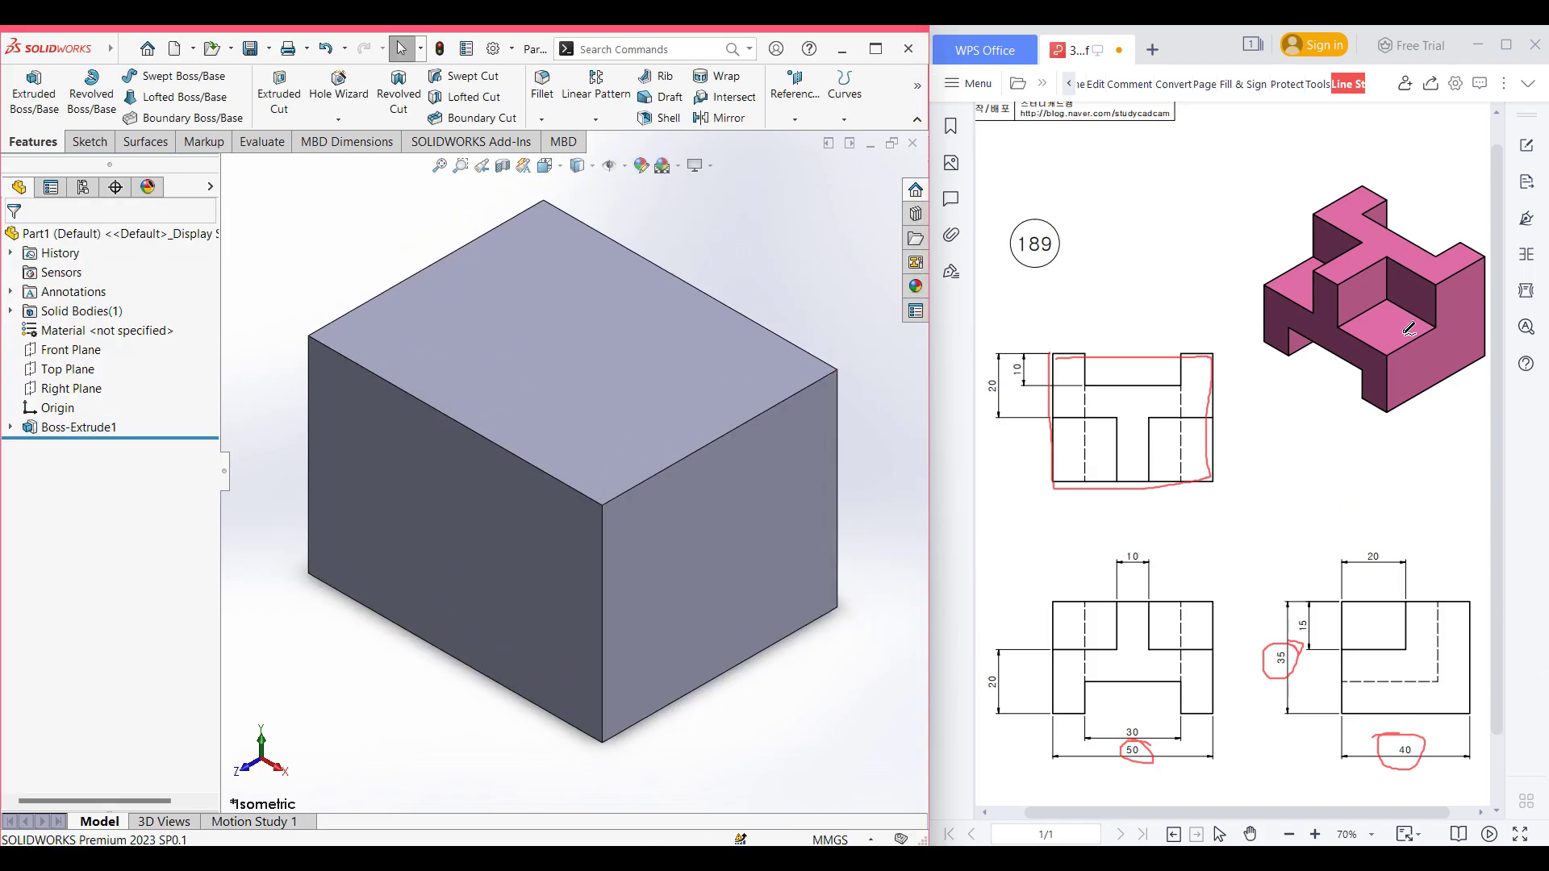
- Outline the corner notch in the PDF drawing's side view, circle both upper cutouts in the front view and undo those circles
mouse_move(1407, 601)
mouse_down()
mouse_move(1406, 637)
mouse_move(1355, 647)
mouse_move(1342, 605)
mouse_move(1399, 602)
mouse_up()
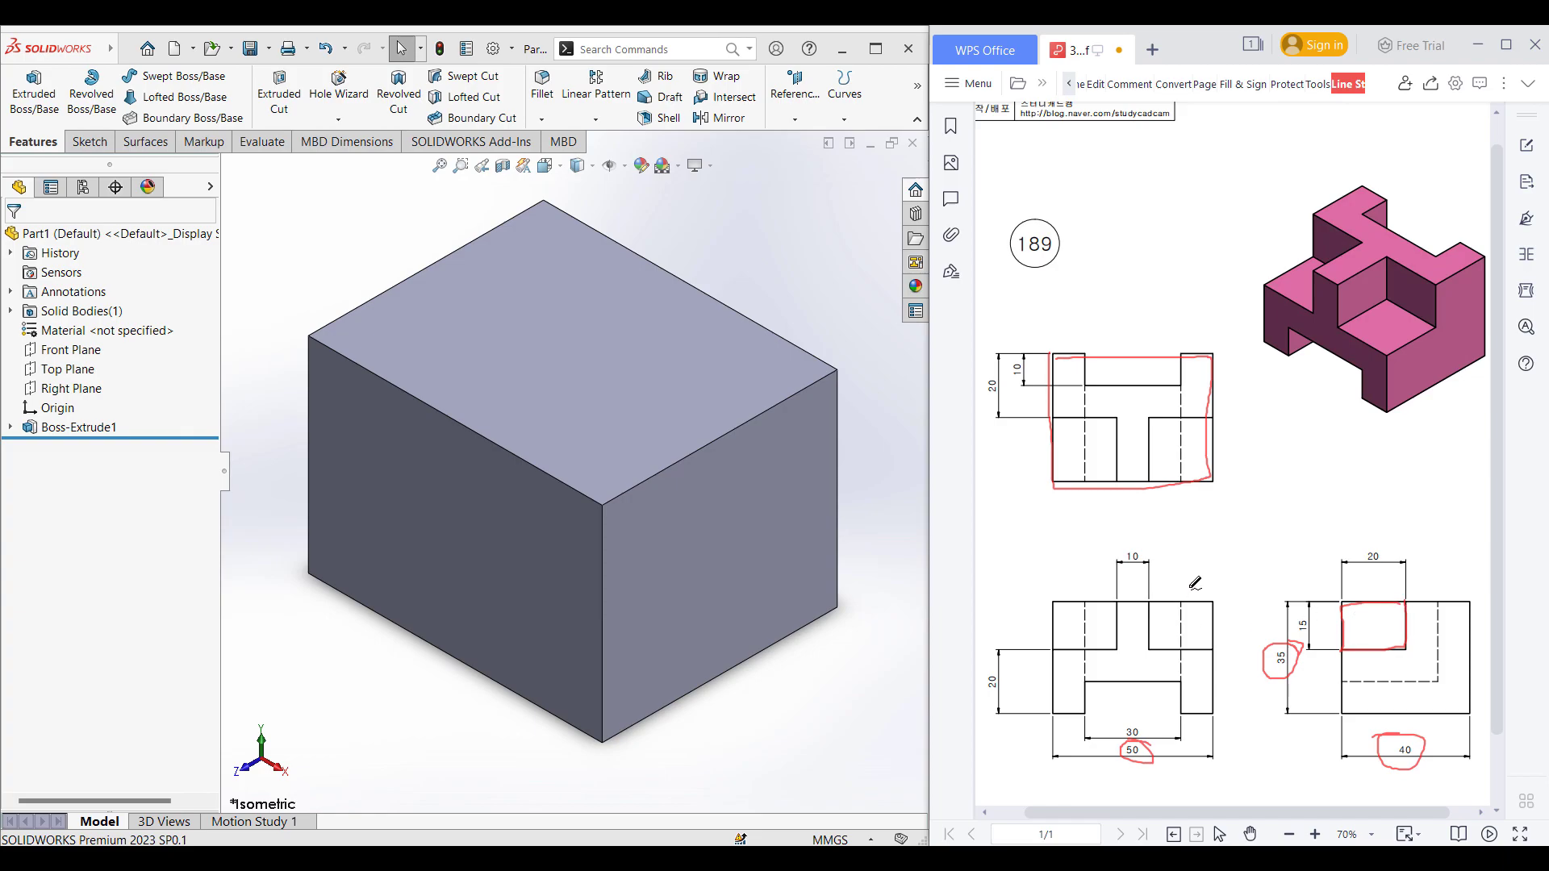
mouse_move(1191, 587)
mouse_down()
mouse_move(1193, 653)
mouse_move(1185, 579)
mouse_move(1111, 642)
mouse_move(1111, 583)
mouse_up()
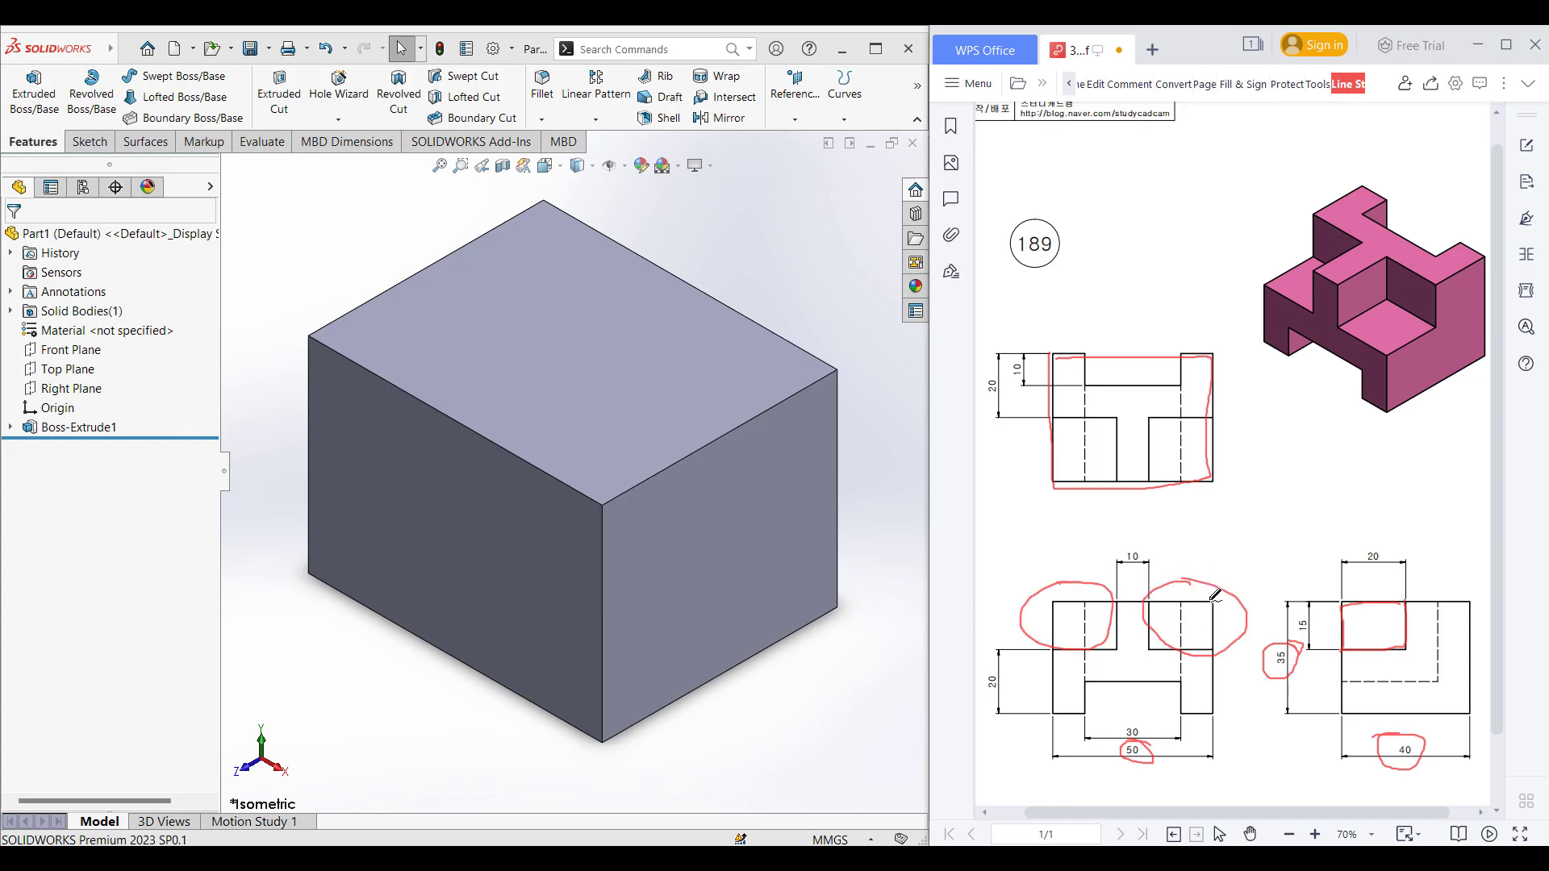
key(ctrl+z)
key(ctrl+z)
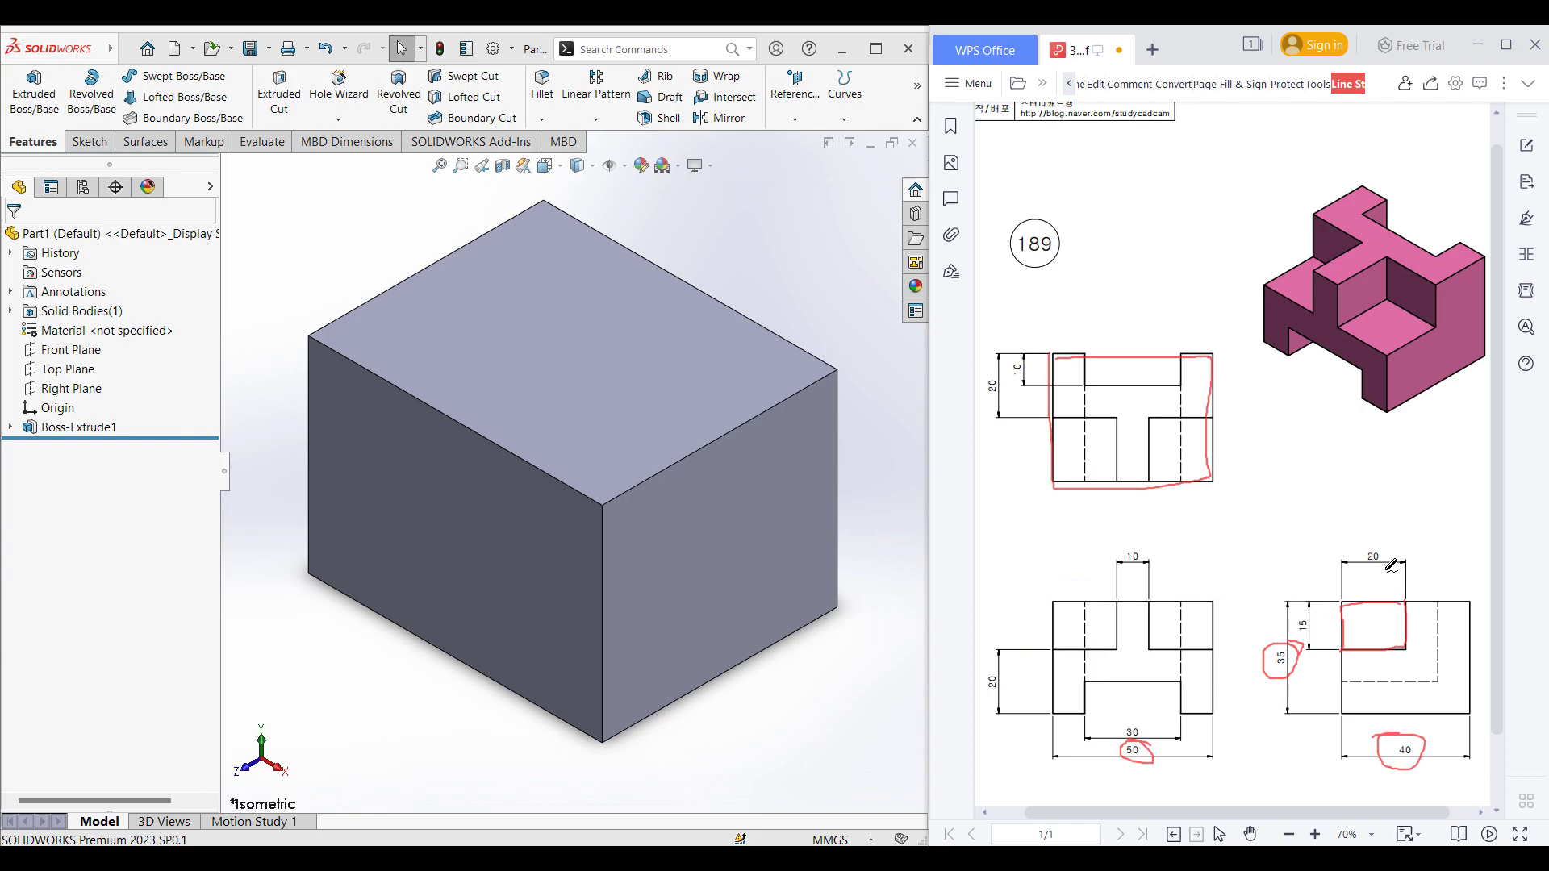
- Mark the notch's 20 and 15 dimensions, the 50 and 10 widths, and the cutouts in red on the PDF drawing
mouse_move(1394, 549)
mouse_down()
mouse_move(1339, 566)
mouse_move(1391, 539)
mouse_up()
mouse_move(1297, 609)
mouse_down()
mouse_move(1275, 624)
mouse_move(1297, 606)
mouse_up()
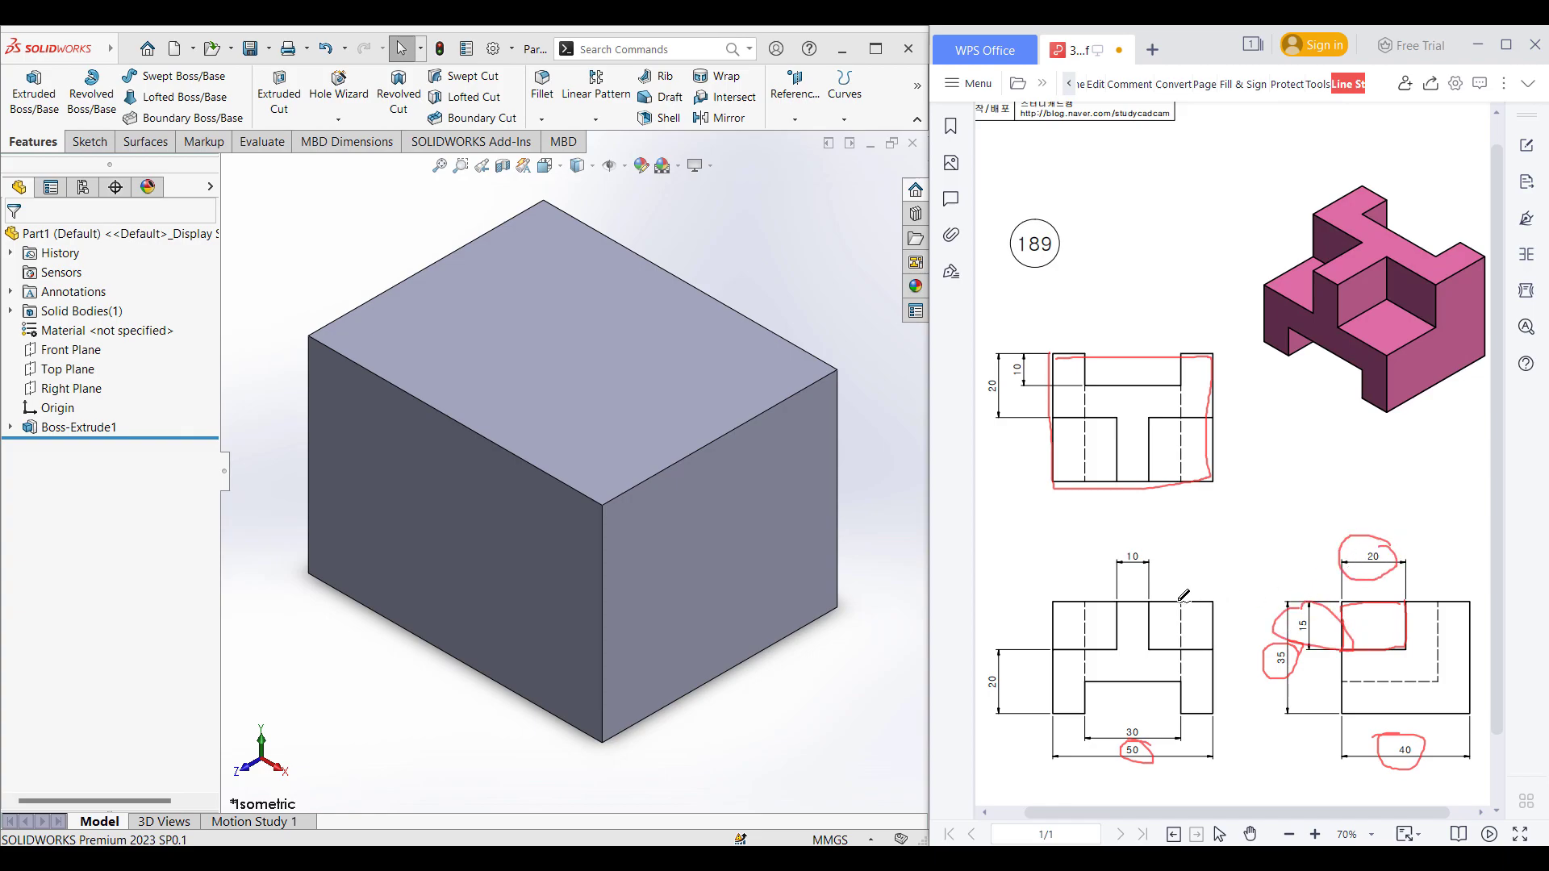
drag(1146, 588, 1206, 587)
drag(1148, 739, 1146, 757)
mouse_move(1154, 545)
mouse_down()
mouse_move(1123, 549)
mouse_move(1149, 568)
mouse_move(1156, 545)
mouse_up()
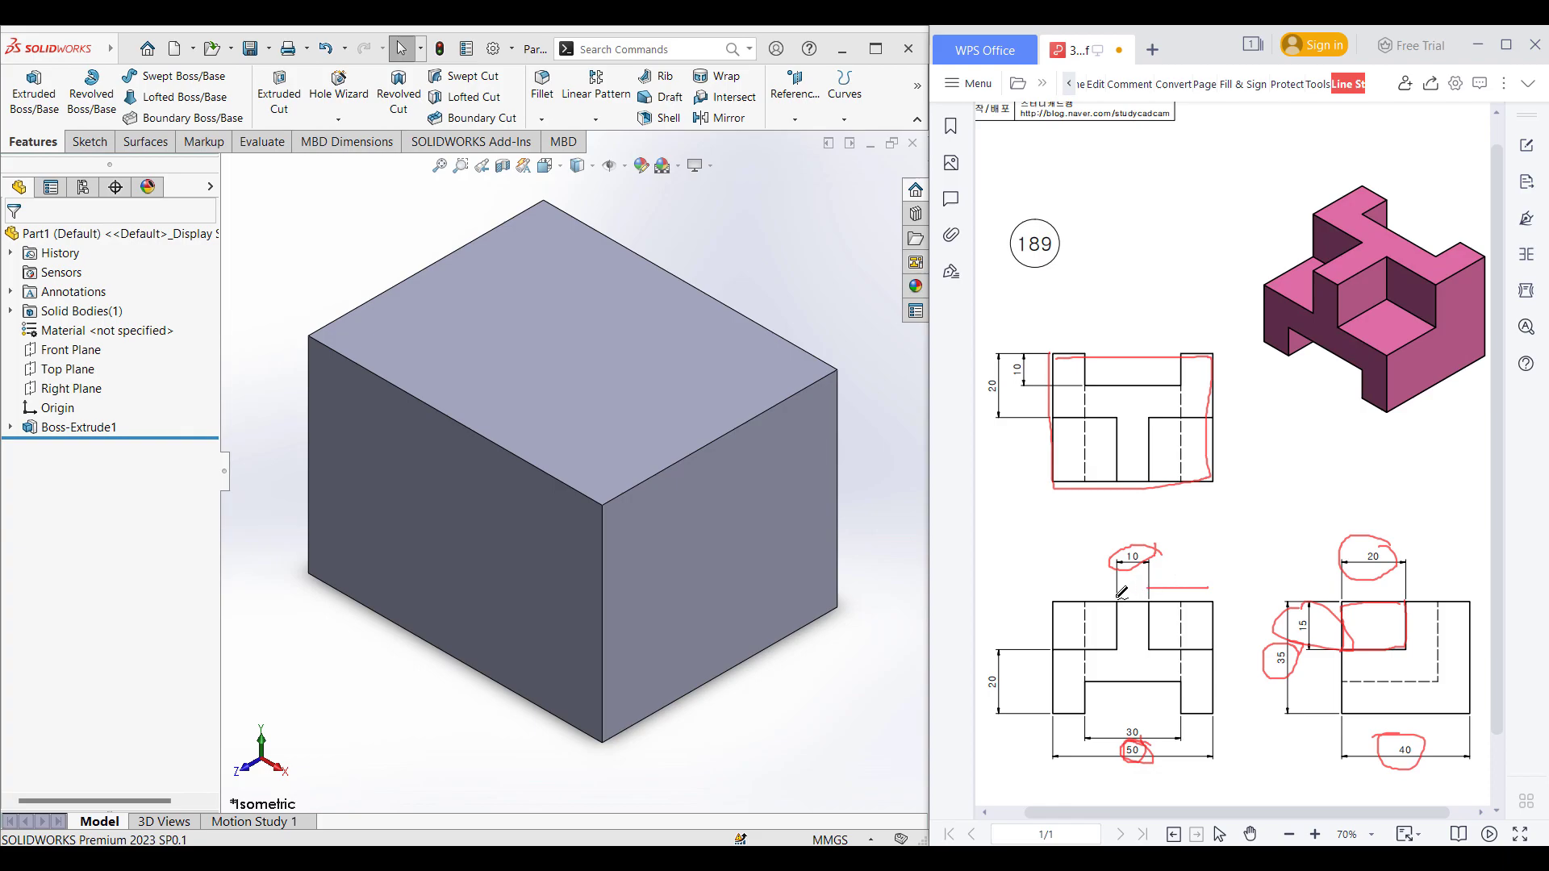
drag(1184, 574, 1203, 596)
mouse_move(1039, 585)
mouse_down()
mouse_move(1112, 585)
mouse_move(1084, 580)
mouse_move(1070, 612)
mouse_up()
- Undo all the red pen marks on the PDF drawing
key(ctrl+z)
key(ctrl+z)
key(ctrl+z)
key(ctrl+z)
key(ctrl+z)
key(ctrl+z)
key(ctrl+z)
key(ctrl+z)
key(ctrl+z)
key(ctrl+z)
key(ctrl+z)
key(ctrl+z)
key(ctrl+z)
- Sketch a corner rectangle on the block's right side face from its upper front corner, 15 mm high and 20 mm wide
click(670, 530)
right_click(670, 530)
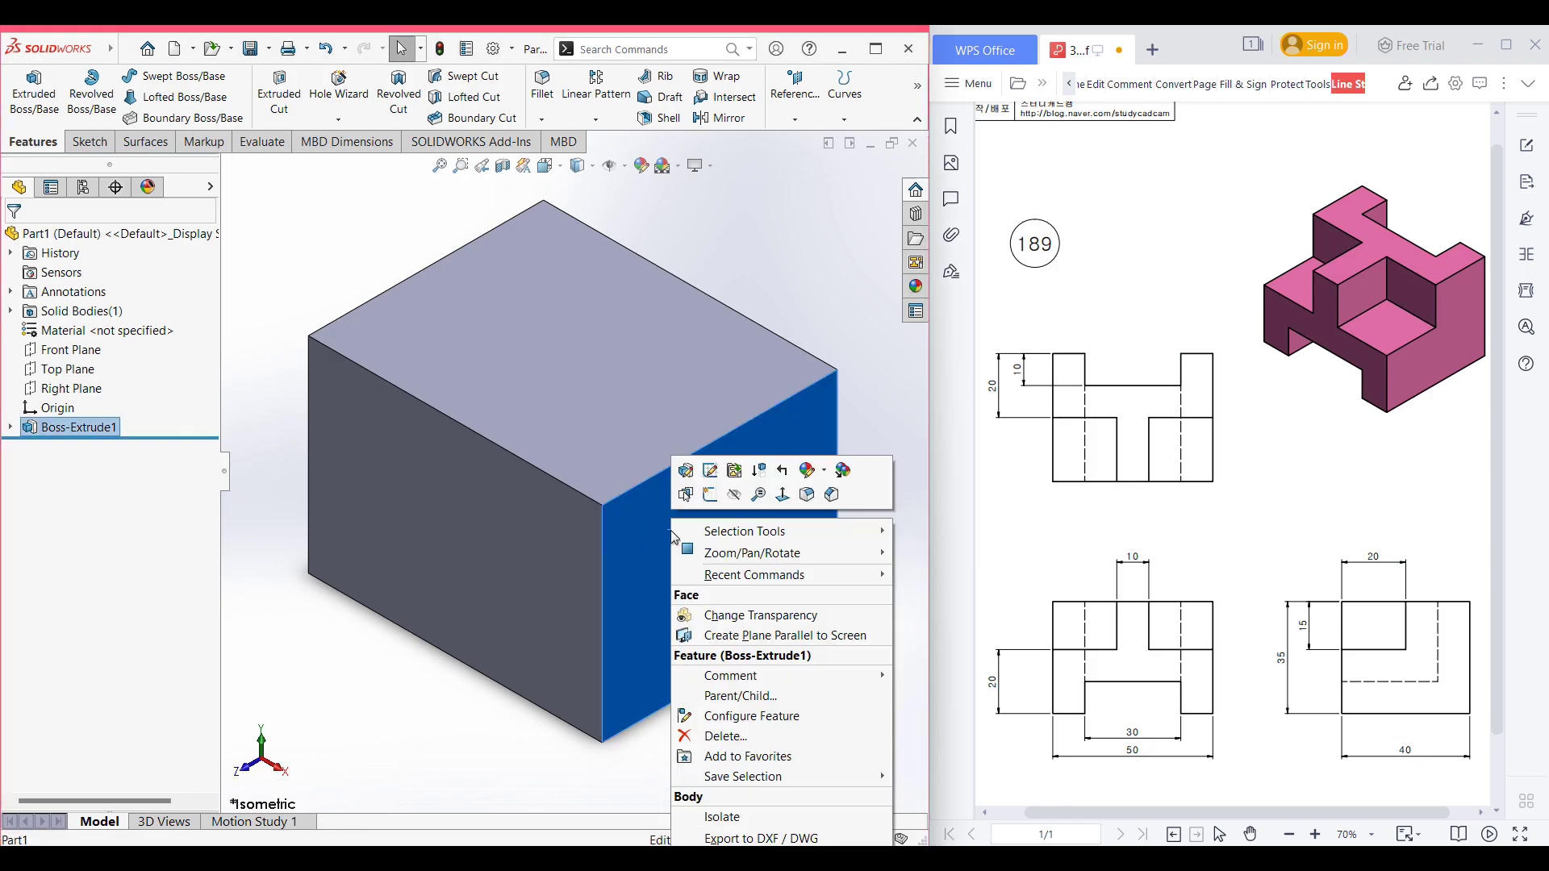
click(710, 494)
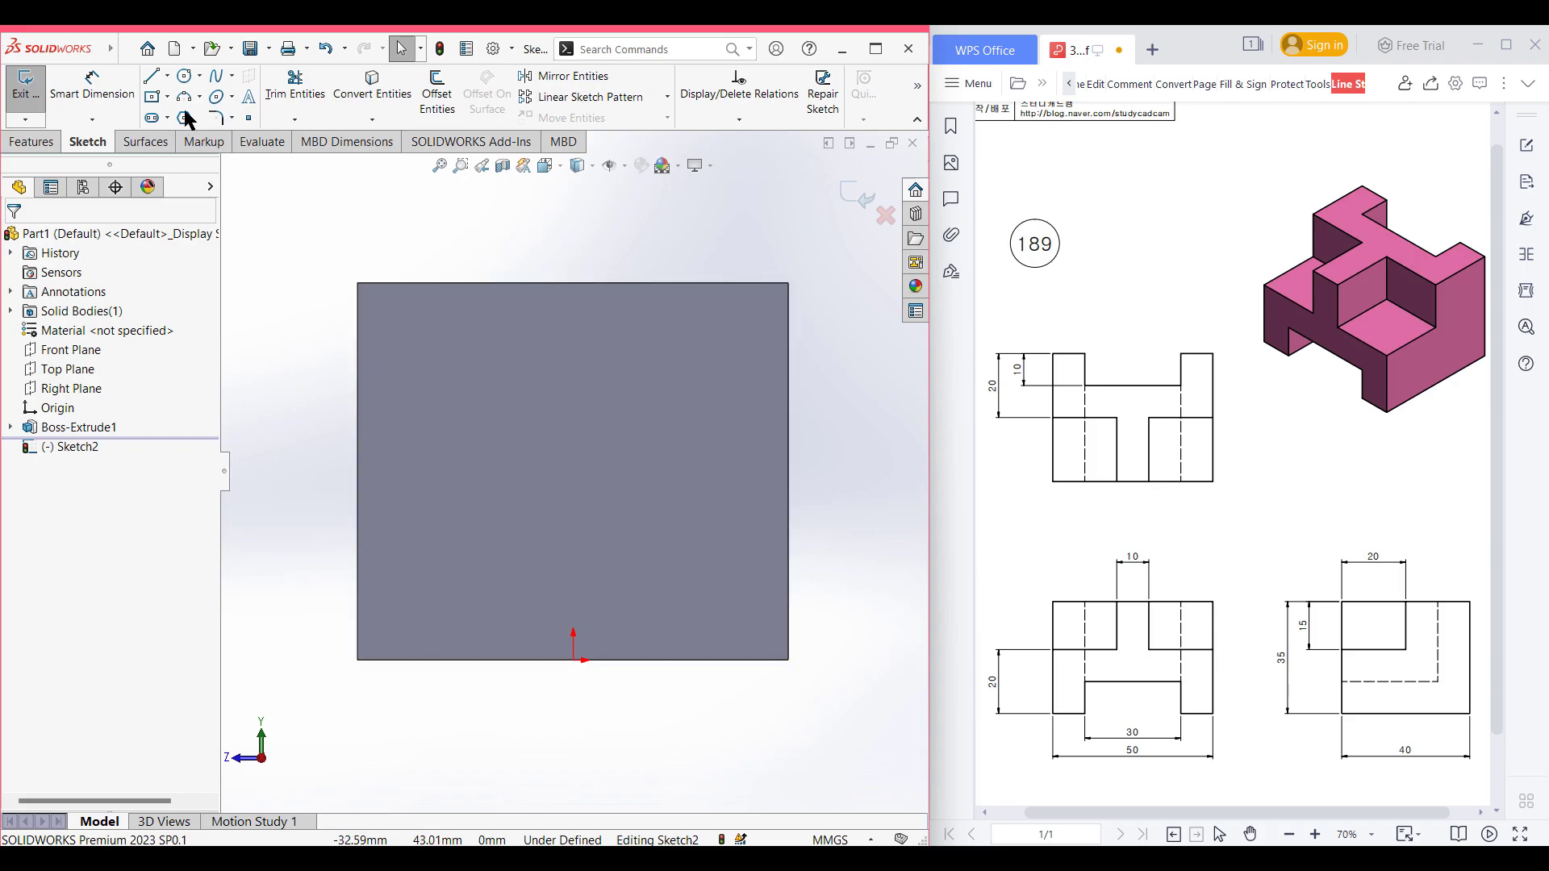
click(167, 97)
click(194, 118)
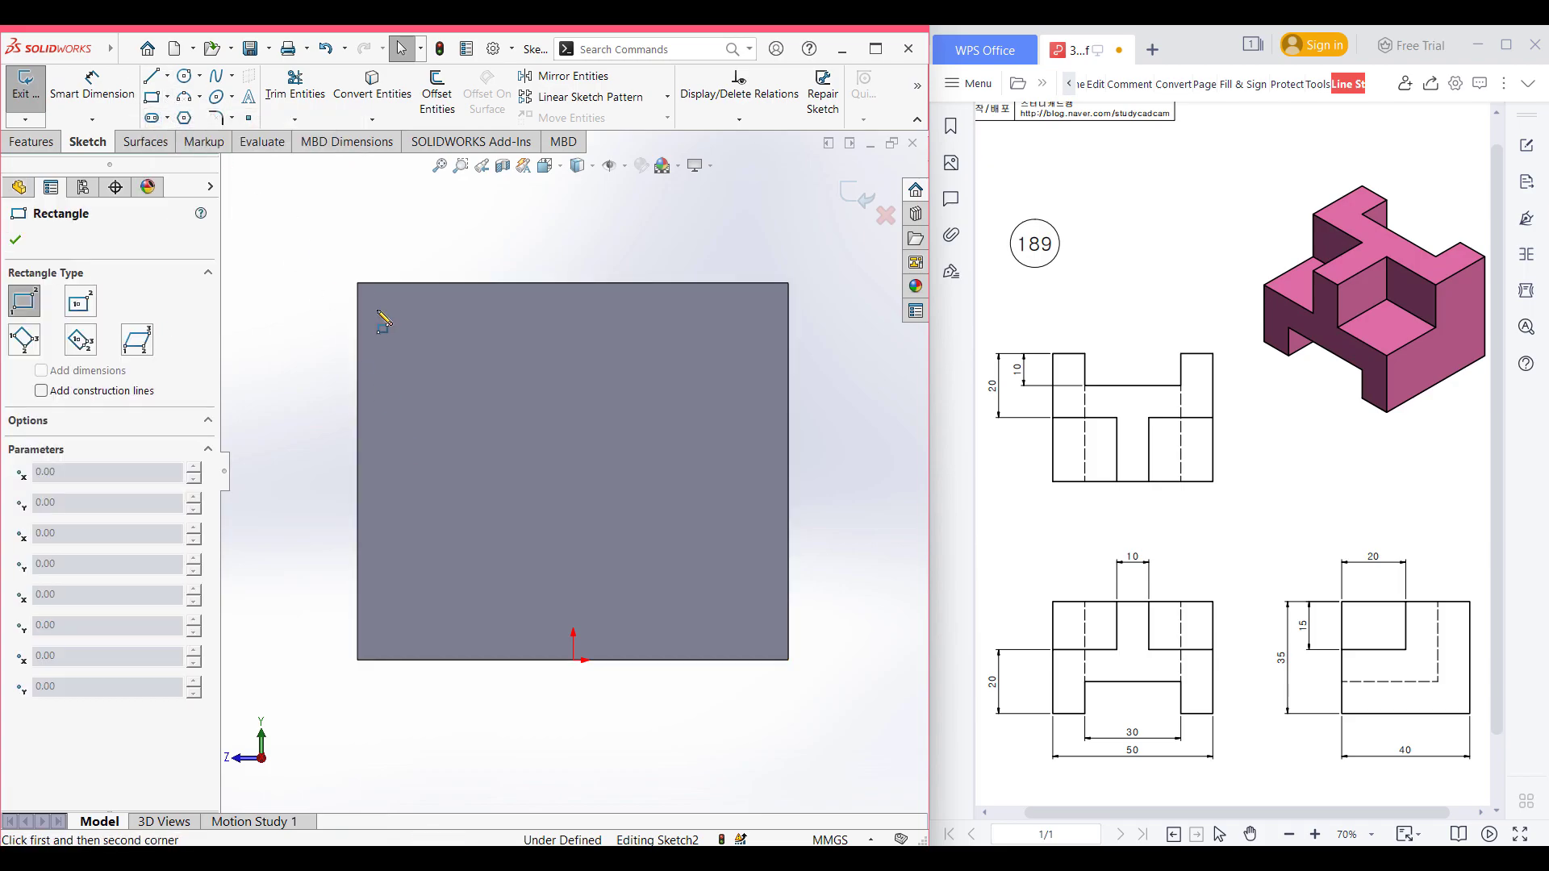
click(359, 284)
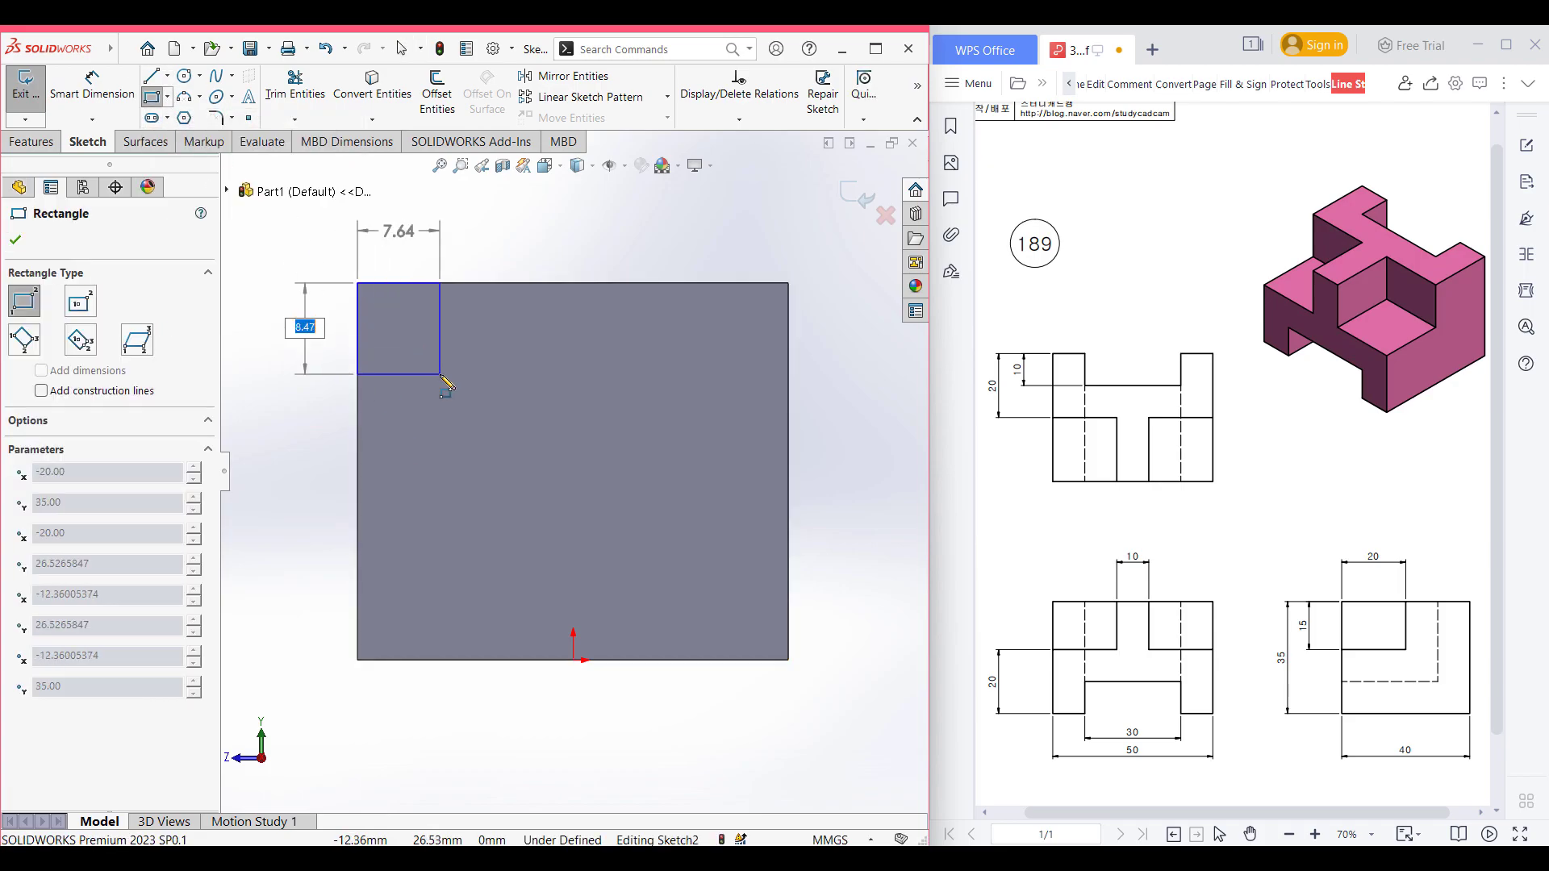
text(15)
key(Tab)
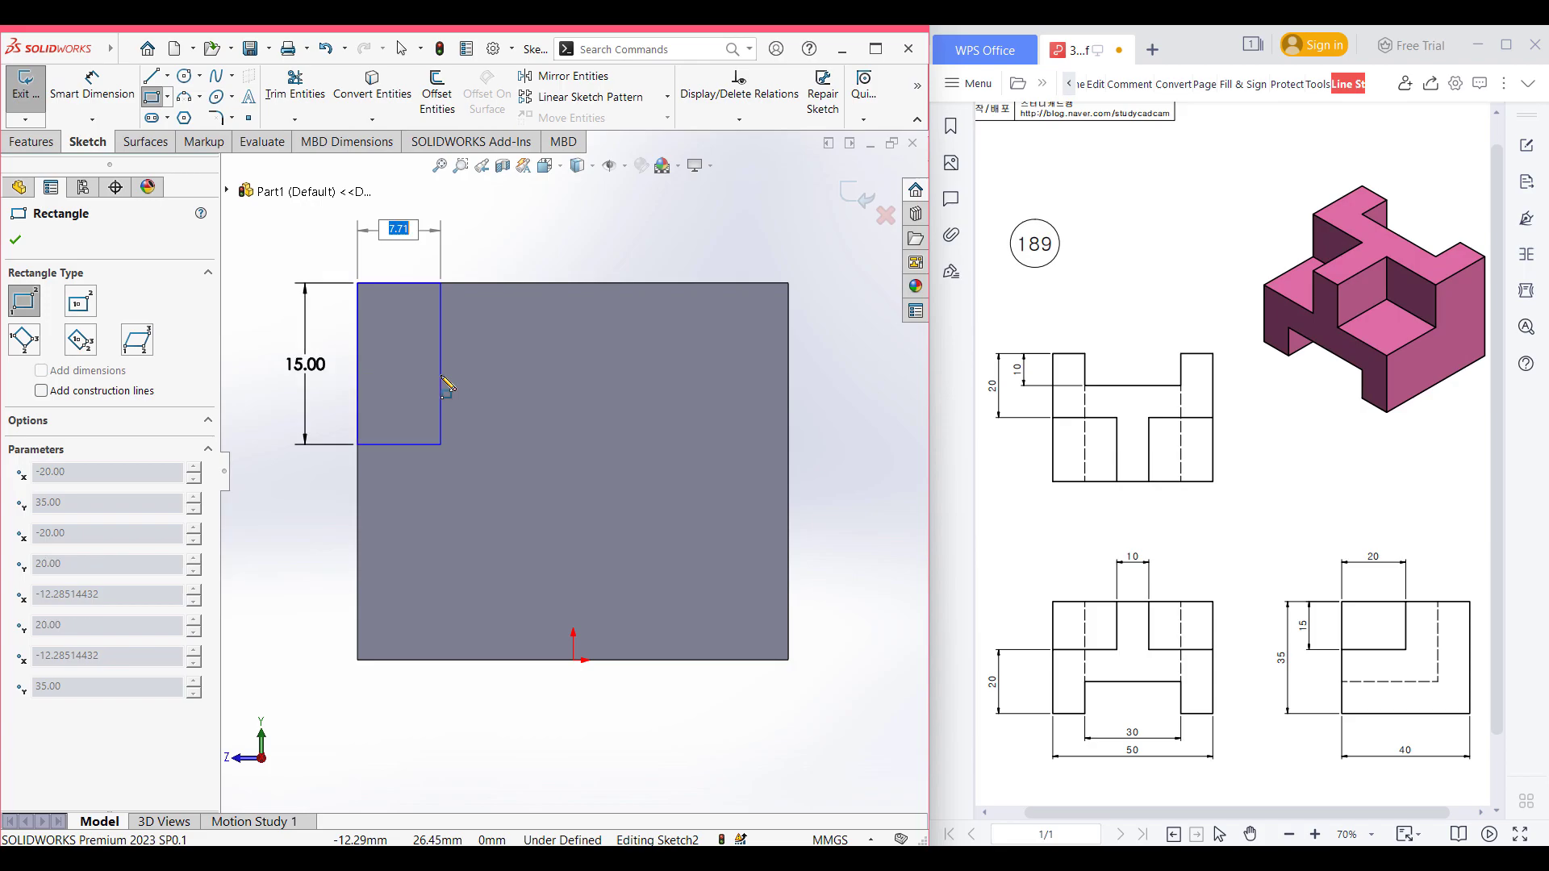
text(20)
key(Return)
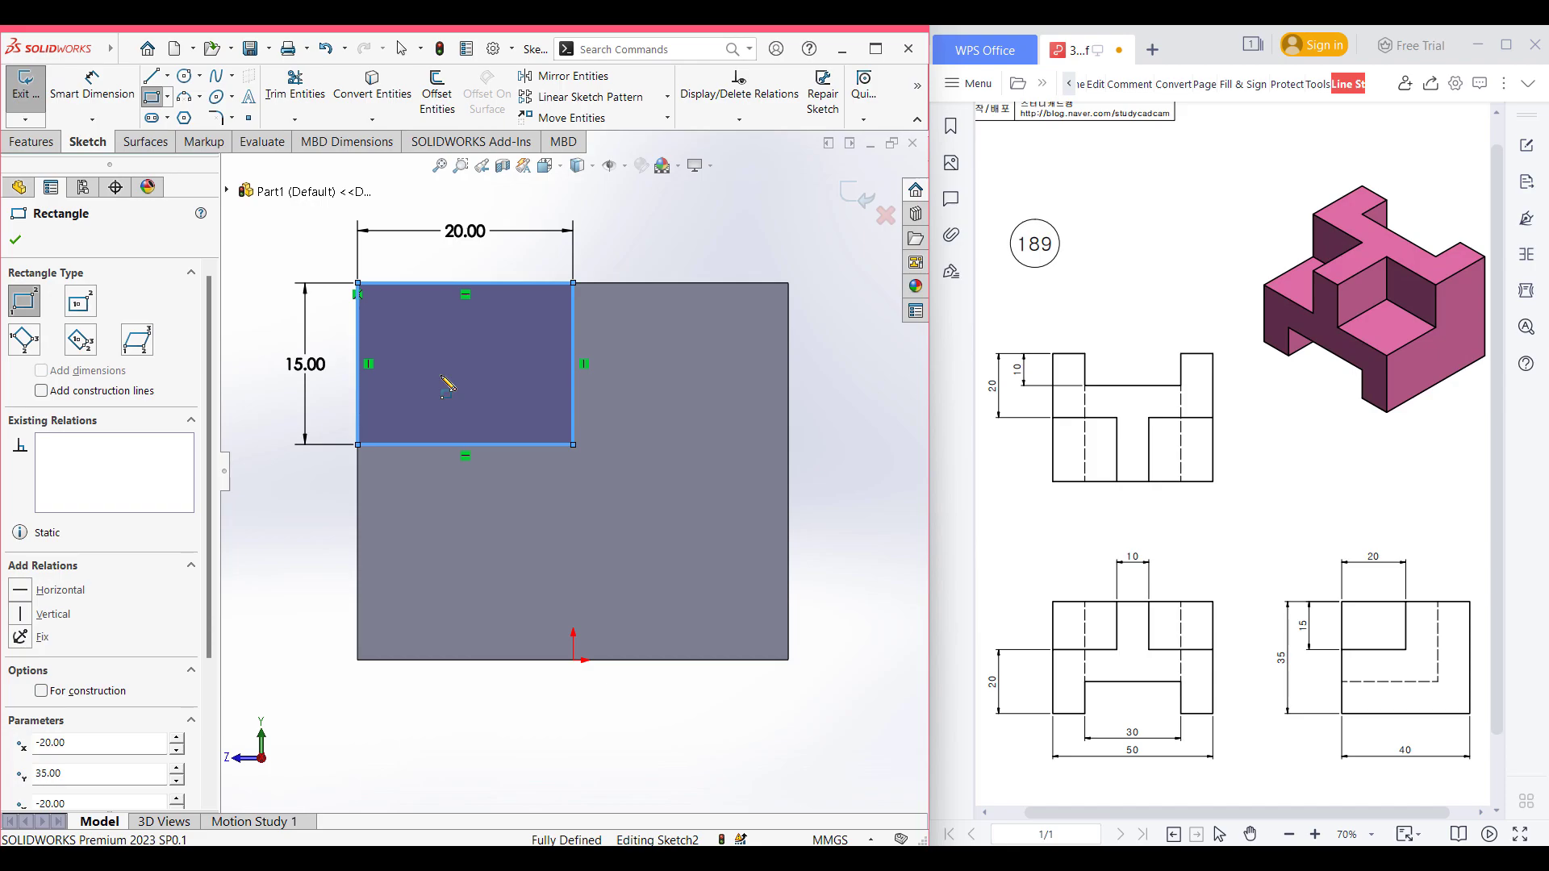
- Cut-extrude the rectangle into the block to a blind depth of (50-10)/2 mm
key(ctrl+7)
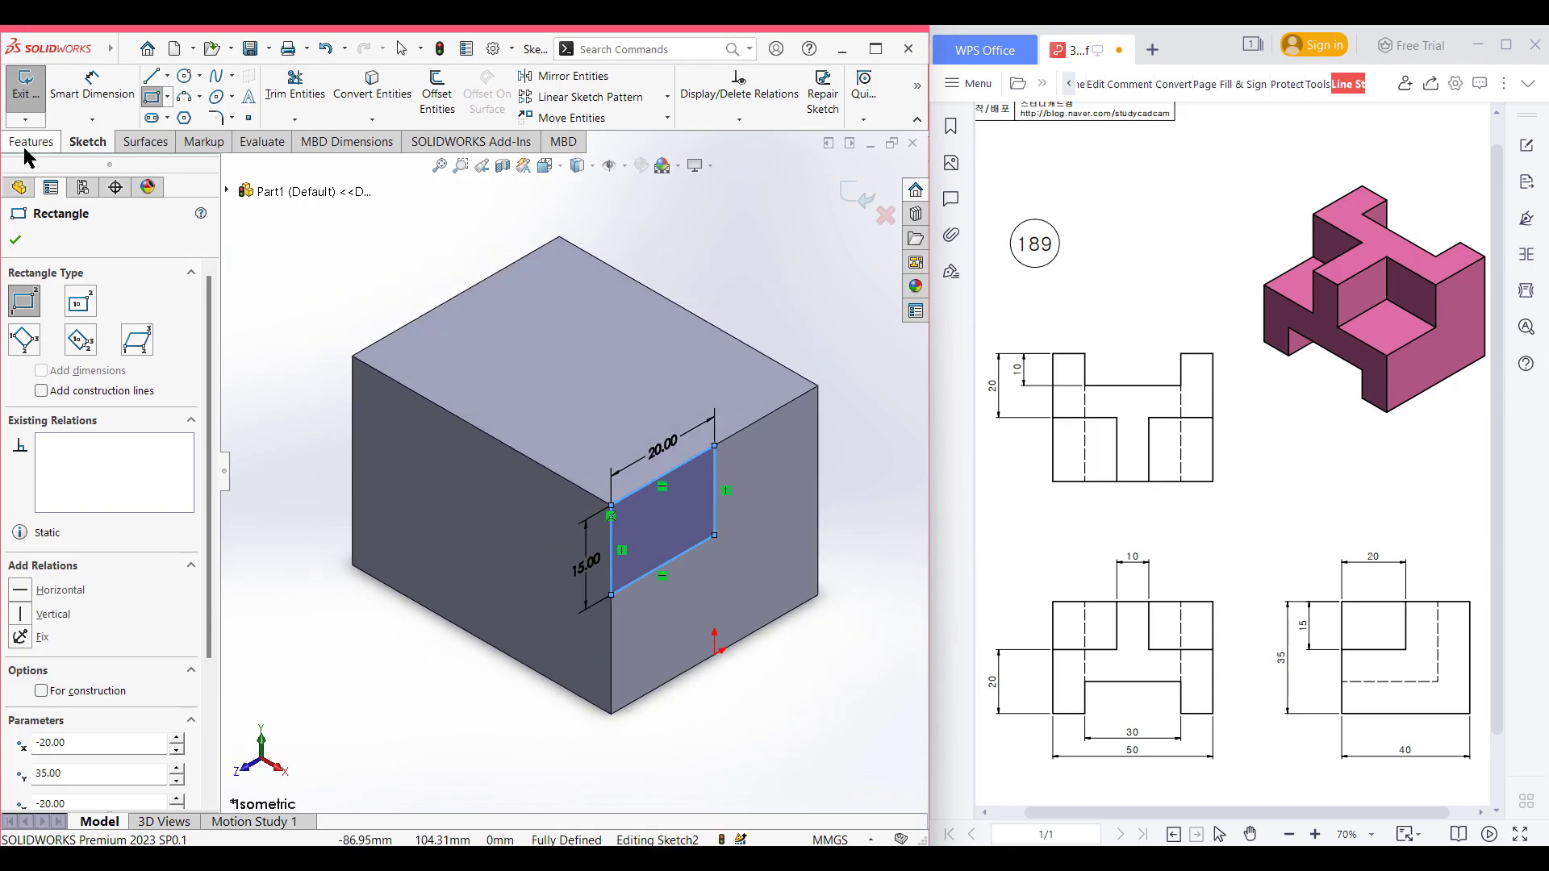
click(25, 145)
click(278, 93)
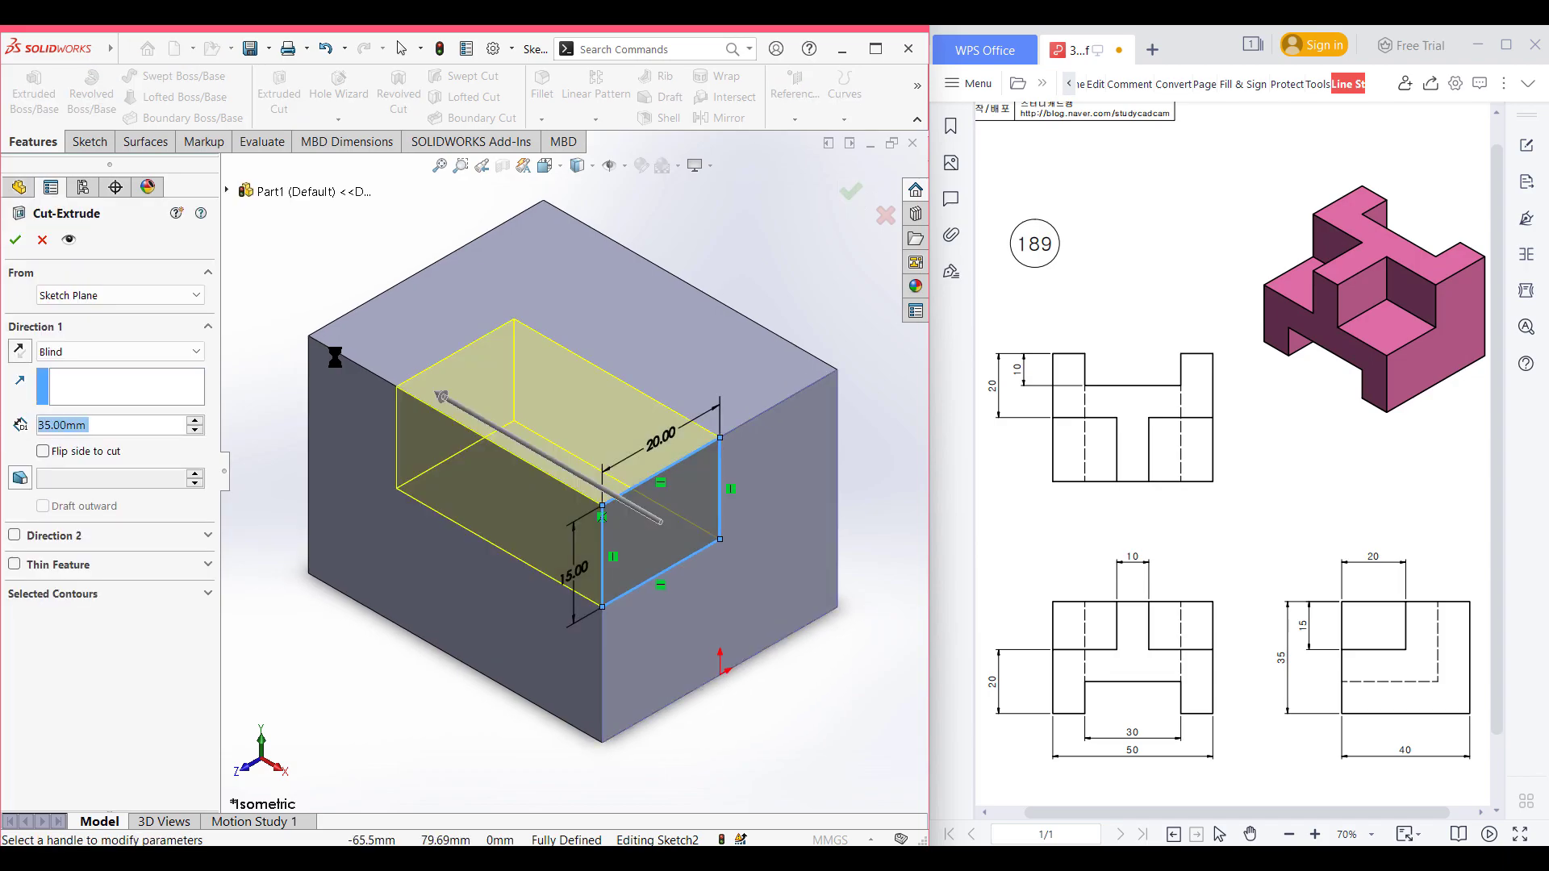
text(()
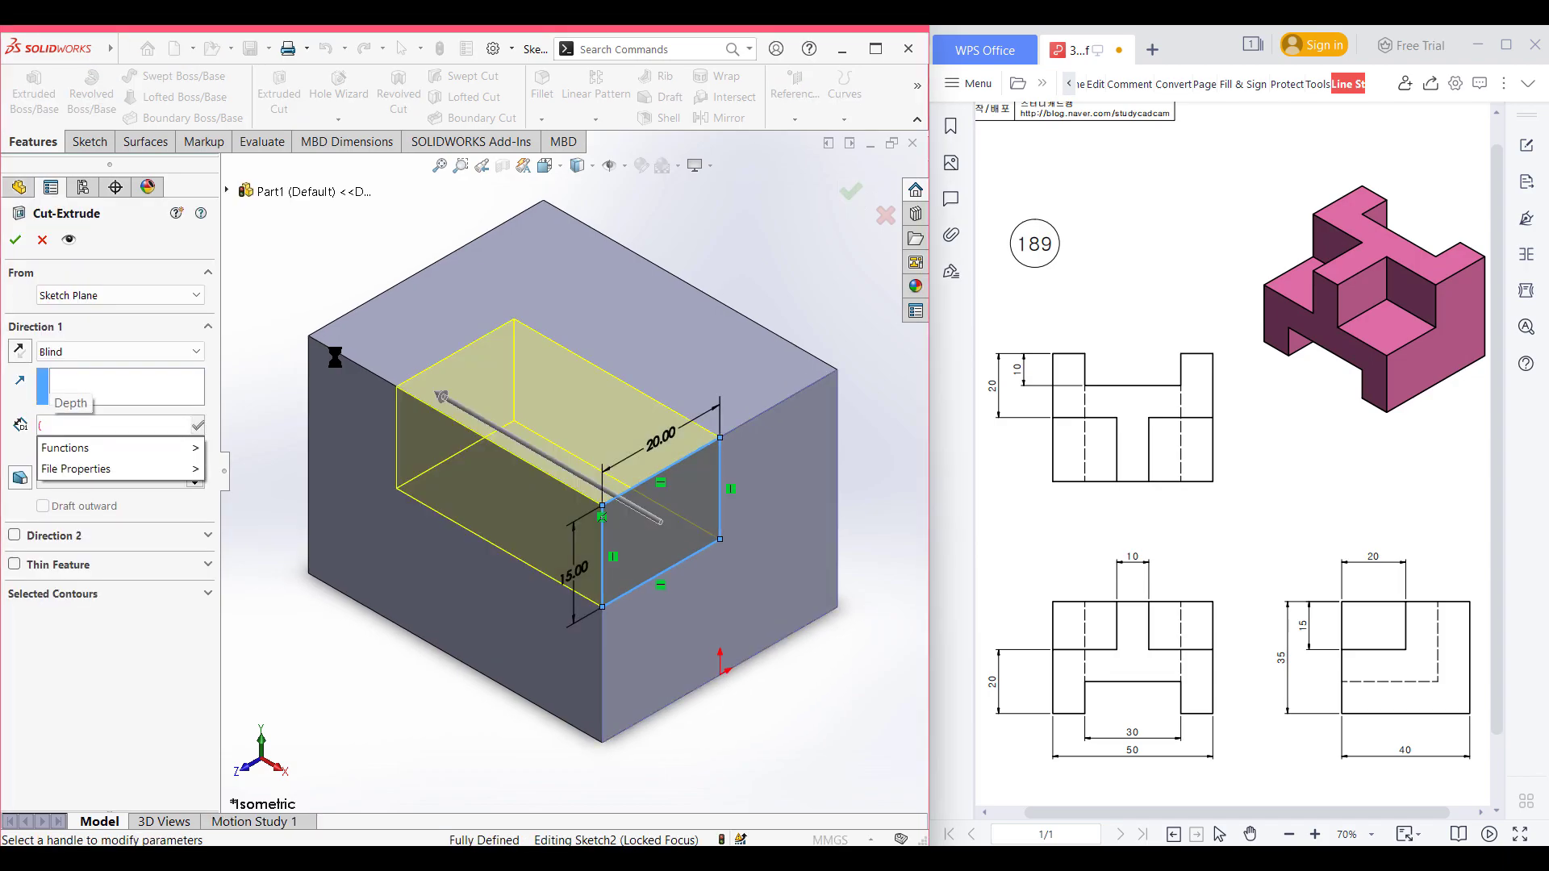
text(50-10)/2)
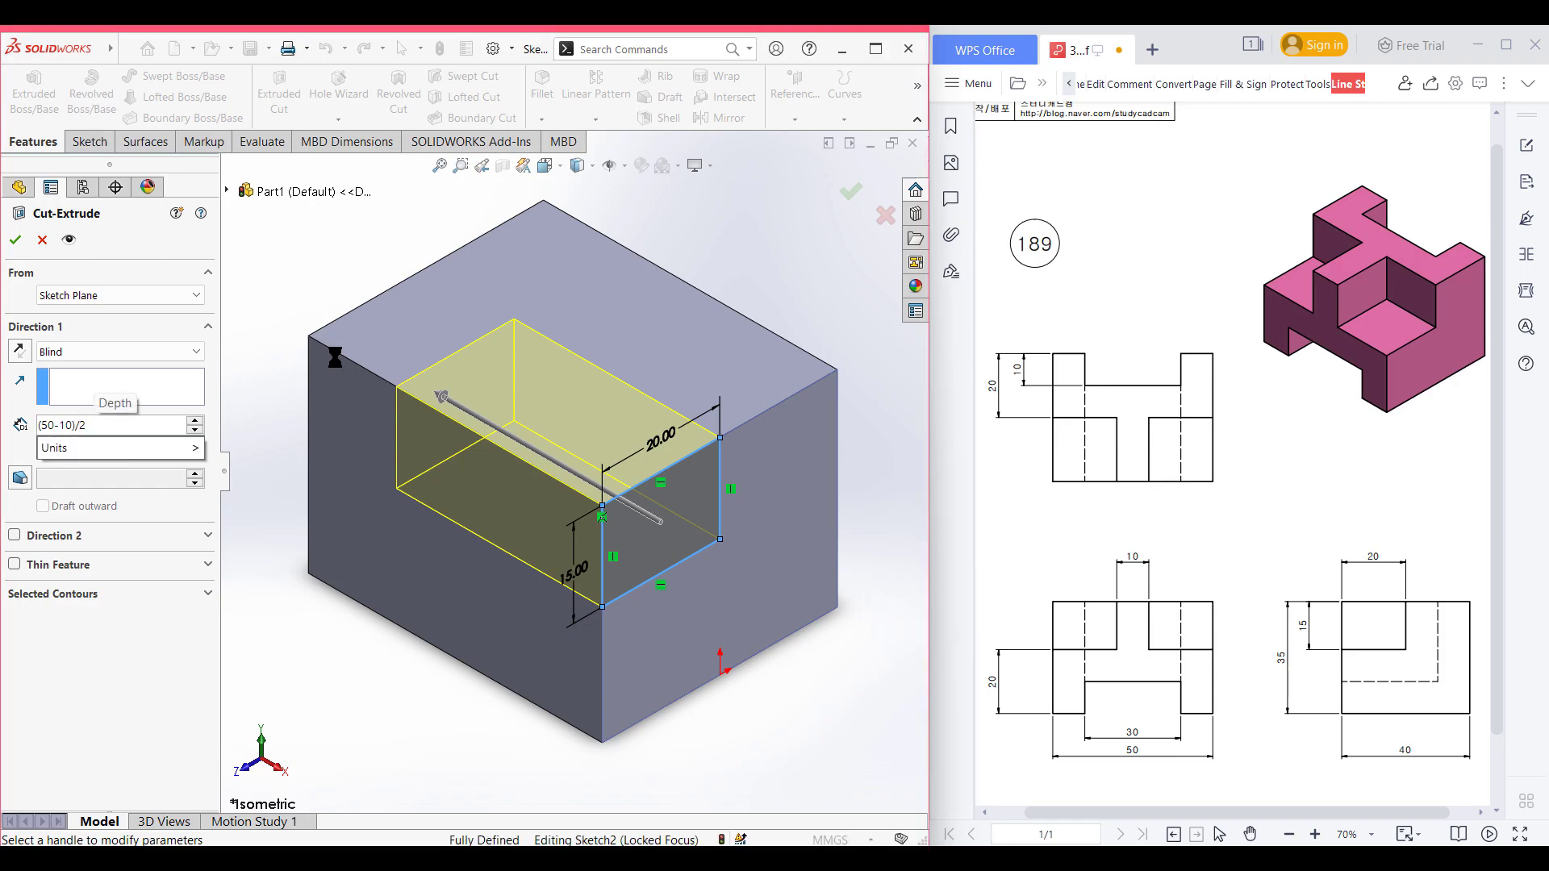
key(Return)
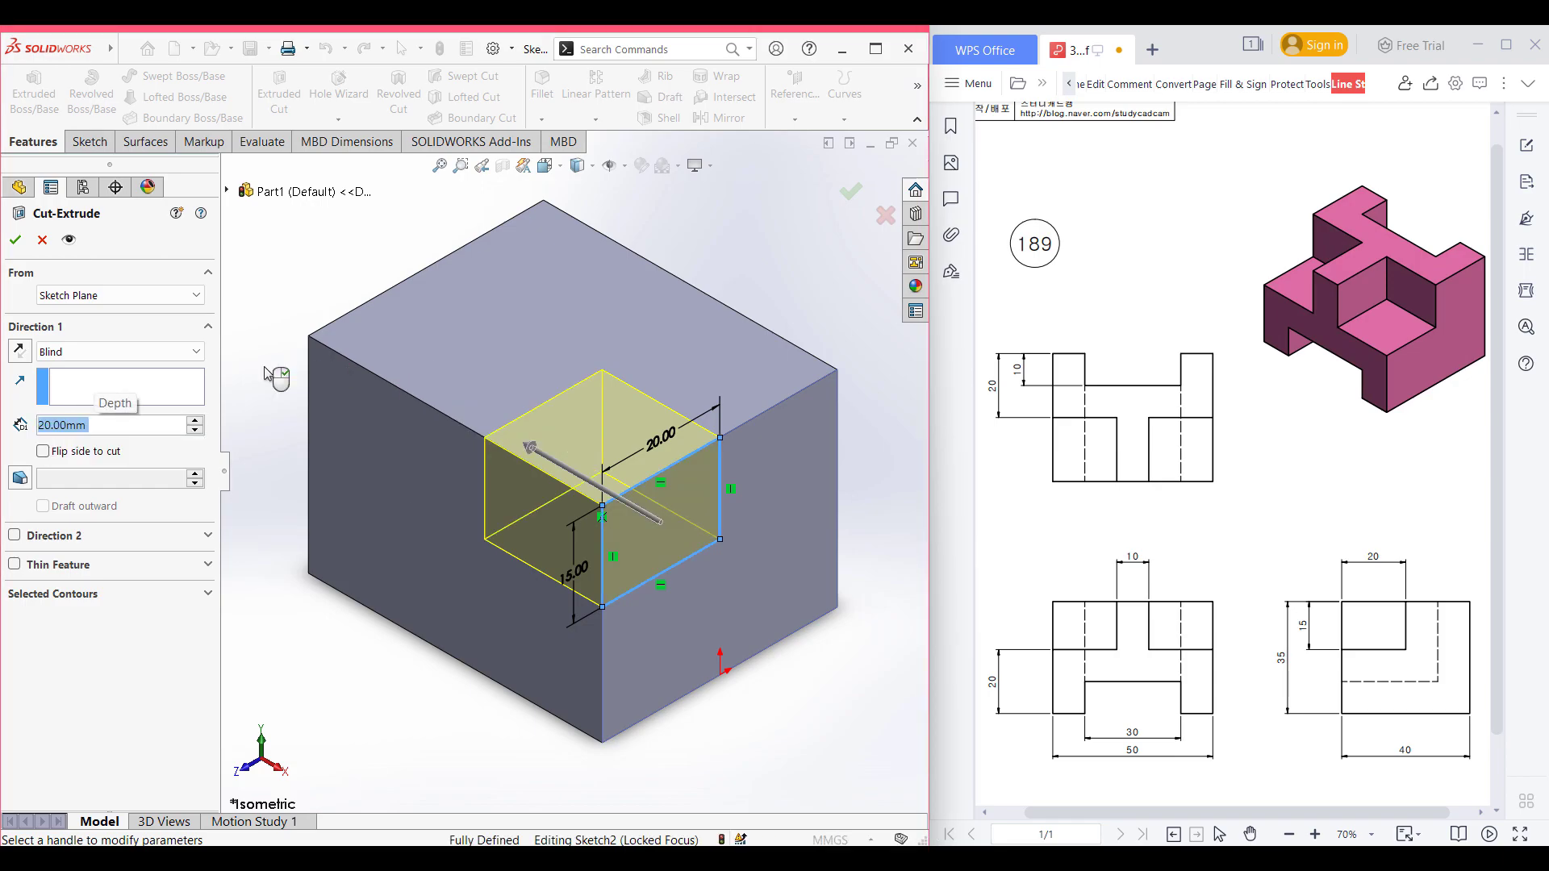
click(15, 240)
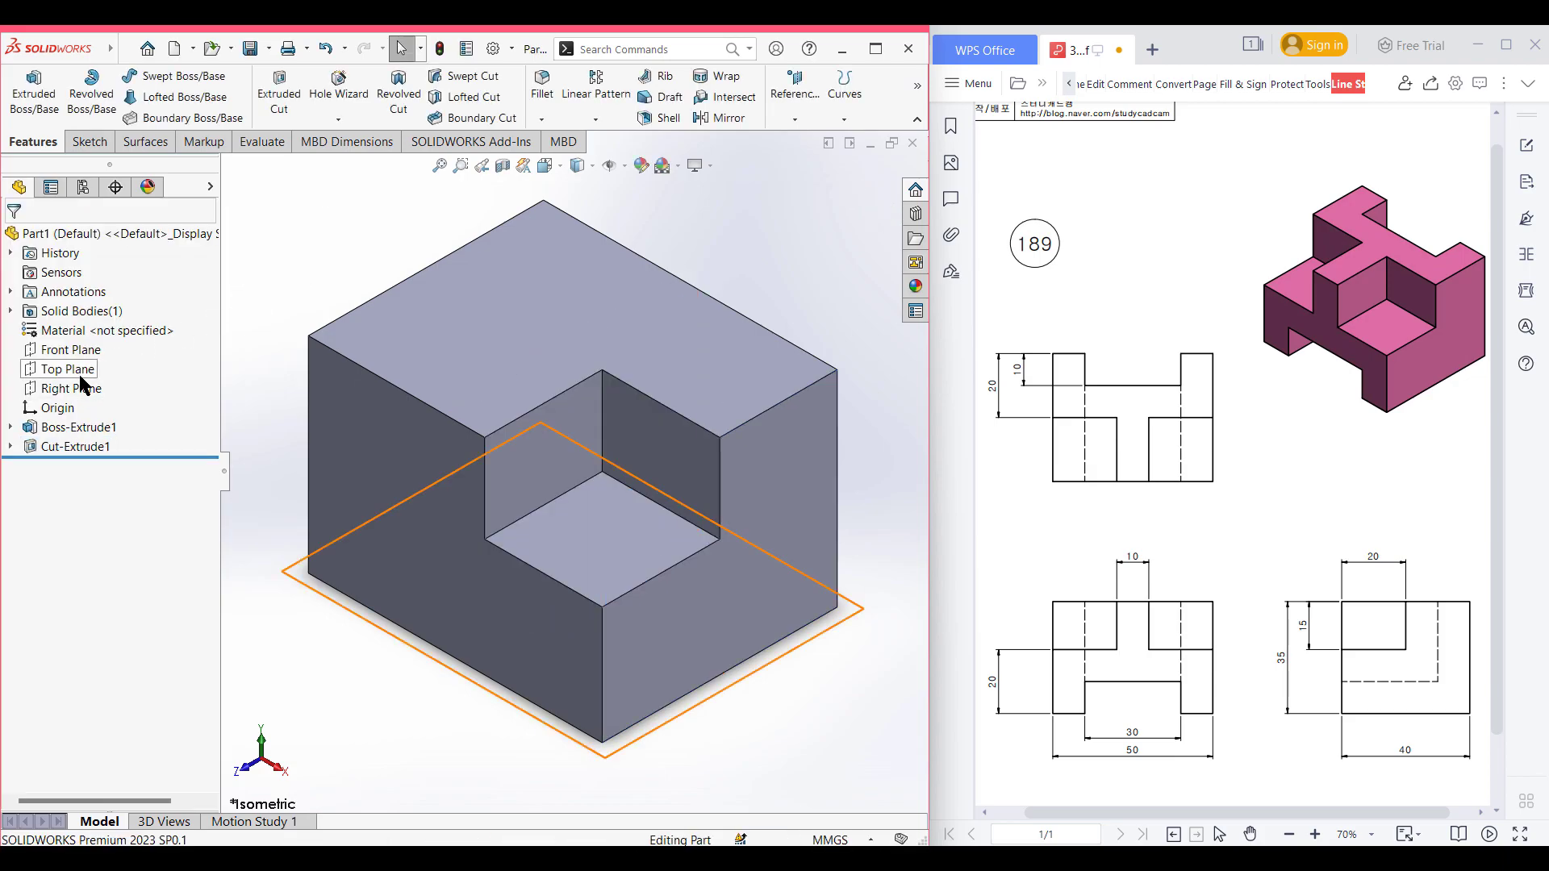
- Mirror the corner notch cut about the Right Plane
click(80, 387)
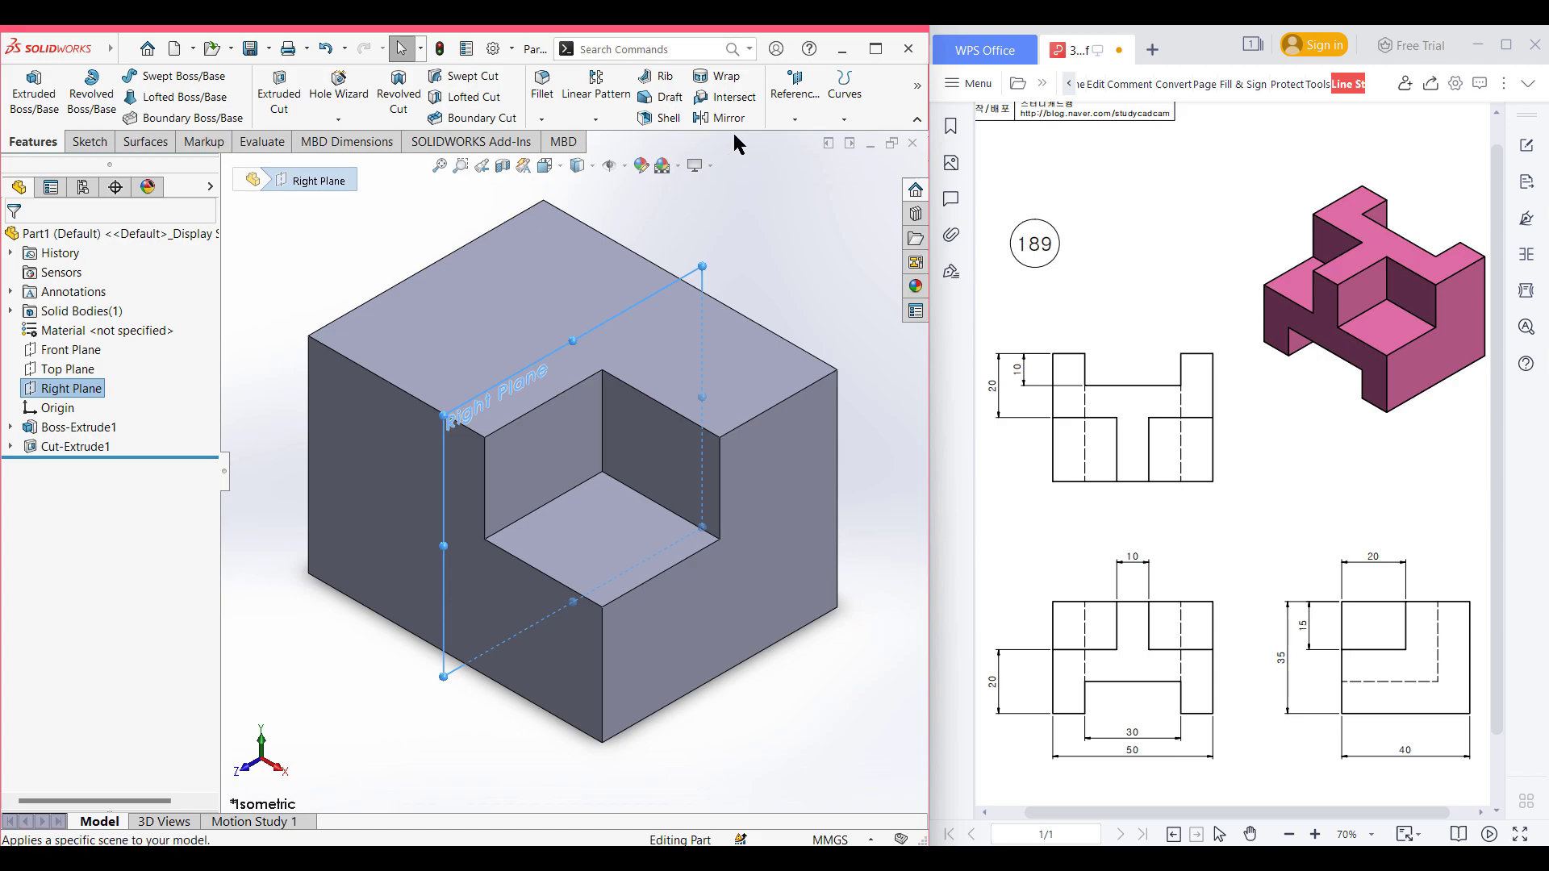
click(718, 116)
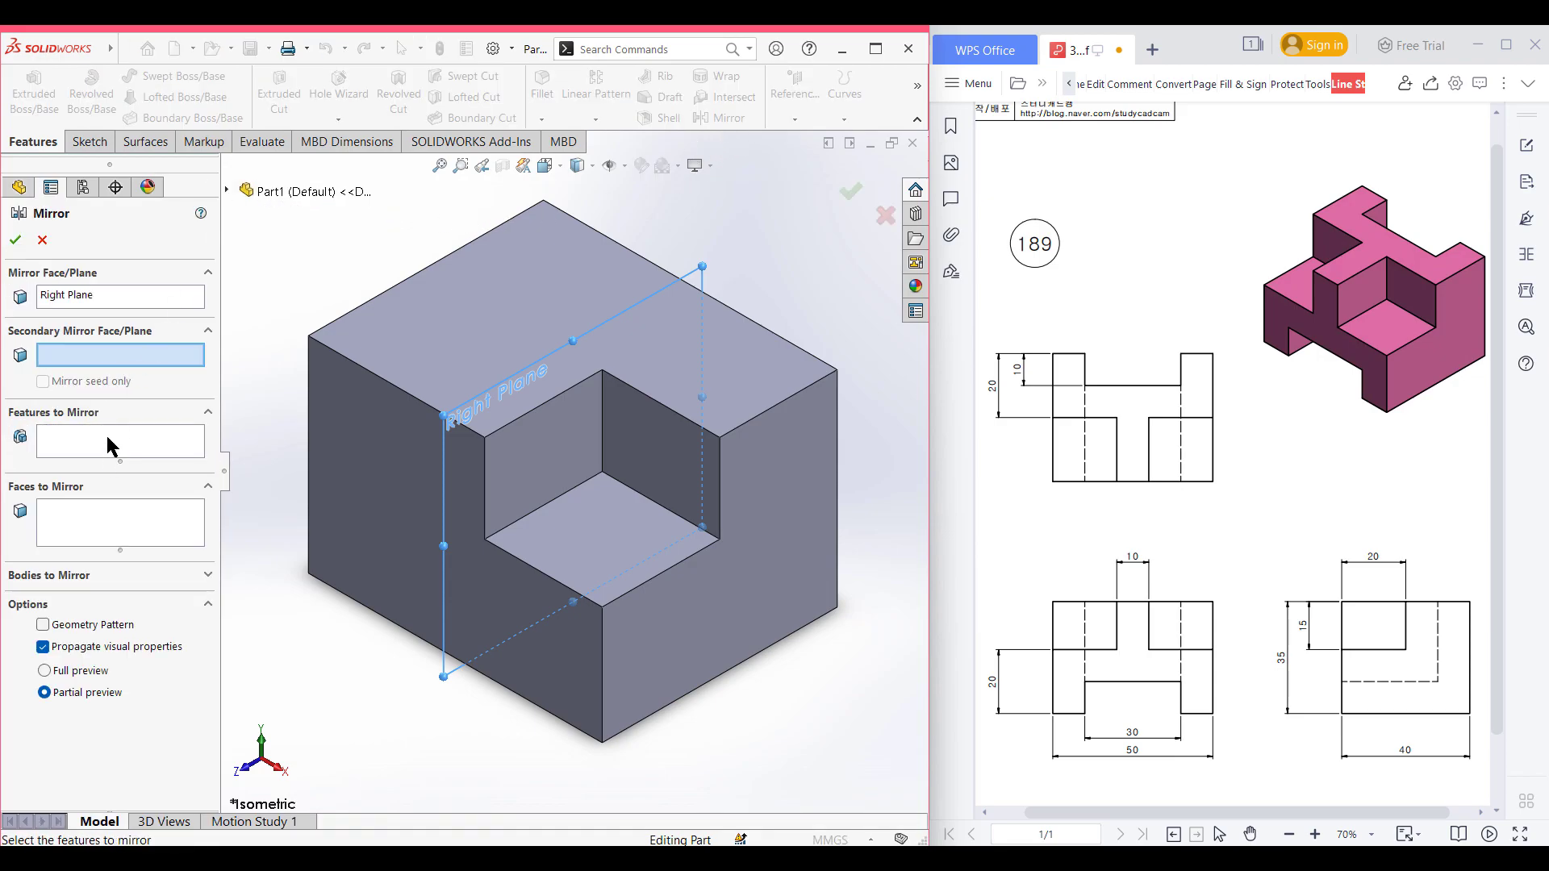
click(105, 434)
click(226, 191)
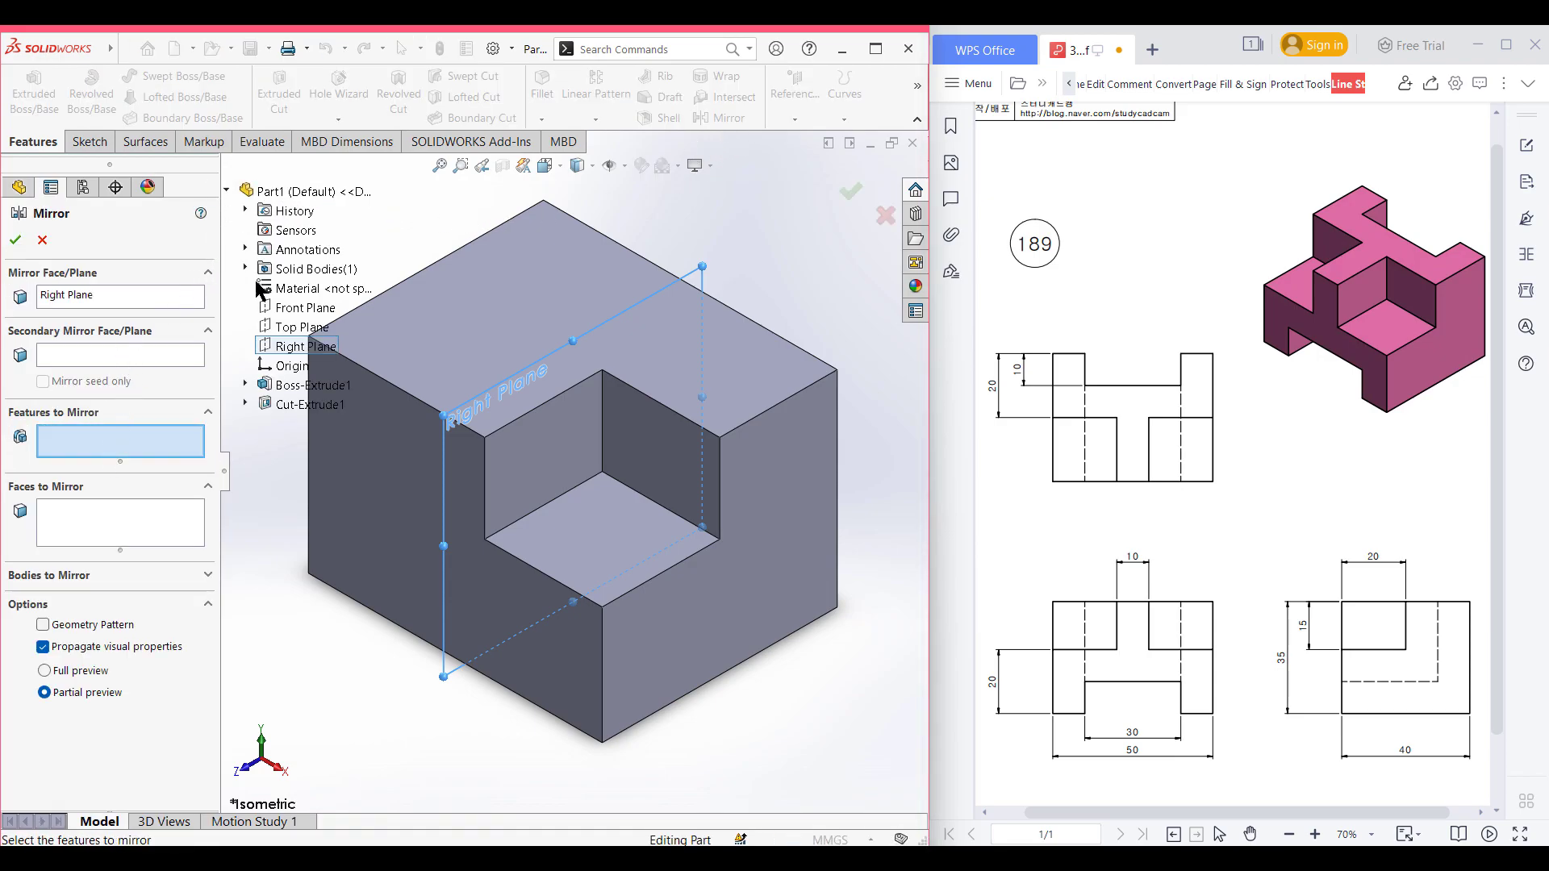
click(300, 404)
click(14, 240)
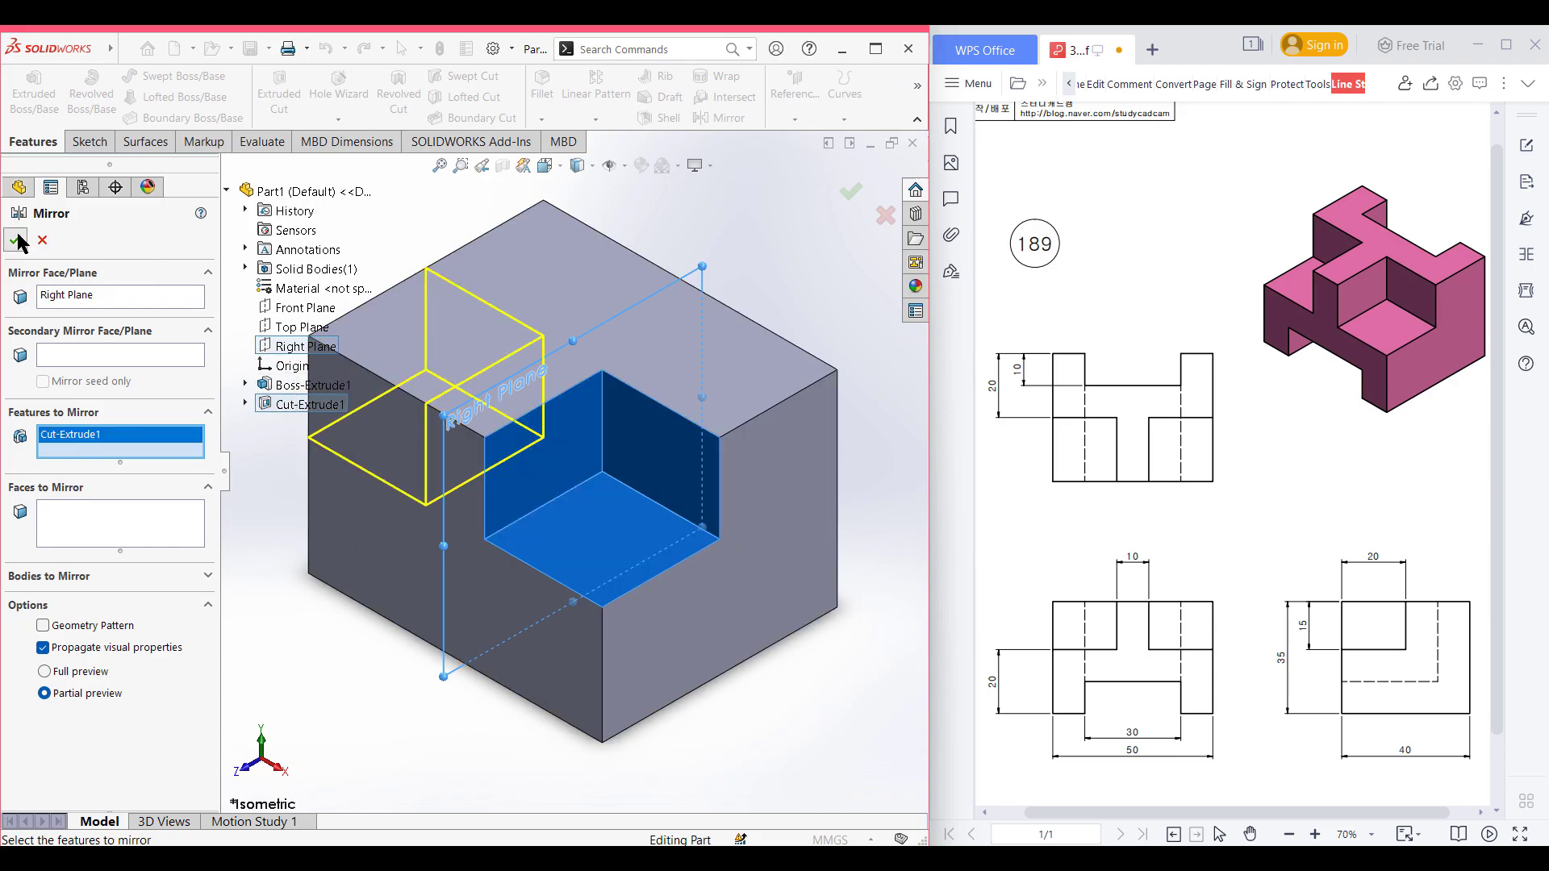
click(414, 693)
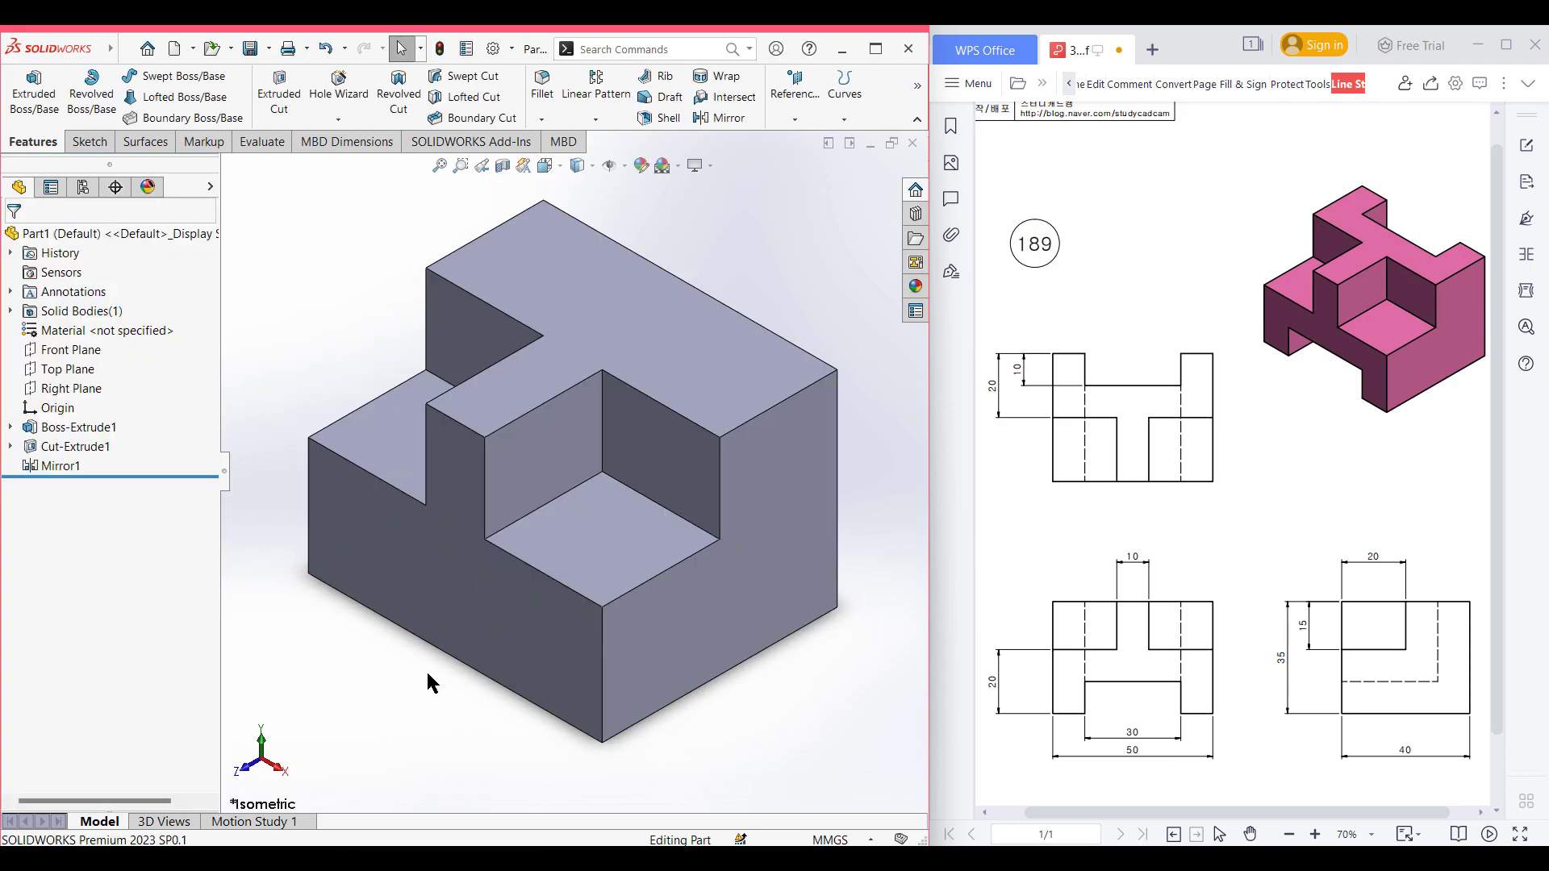
- Outline the bottom slot and the rear notch on the PDF drawing in red pen, and undo the marks
mouse_move(1084, 683)
mouse_down()
mouse_move(1175, 715)
mouse_move(1180, 679)
mouse_move(1084, 678)
mouse_up()
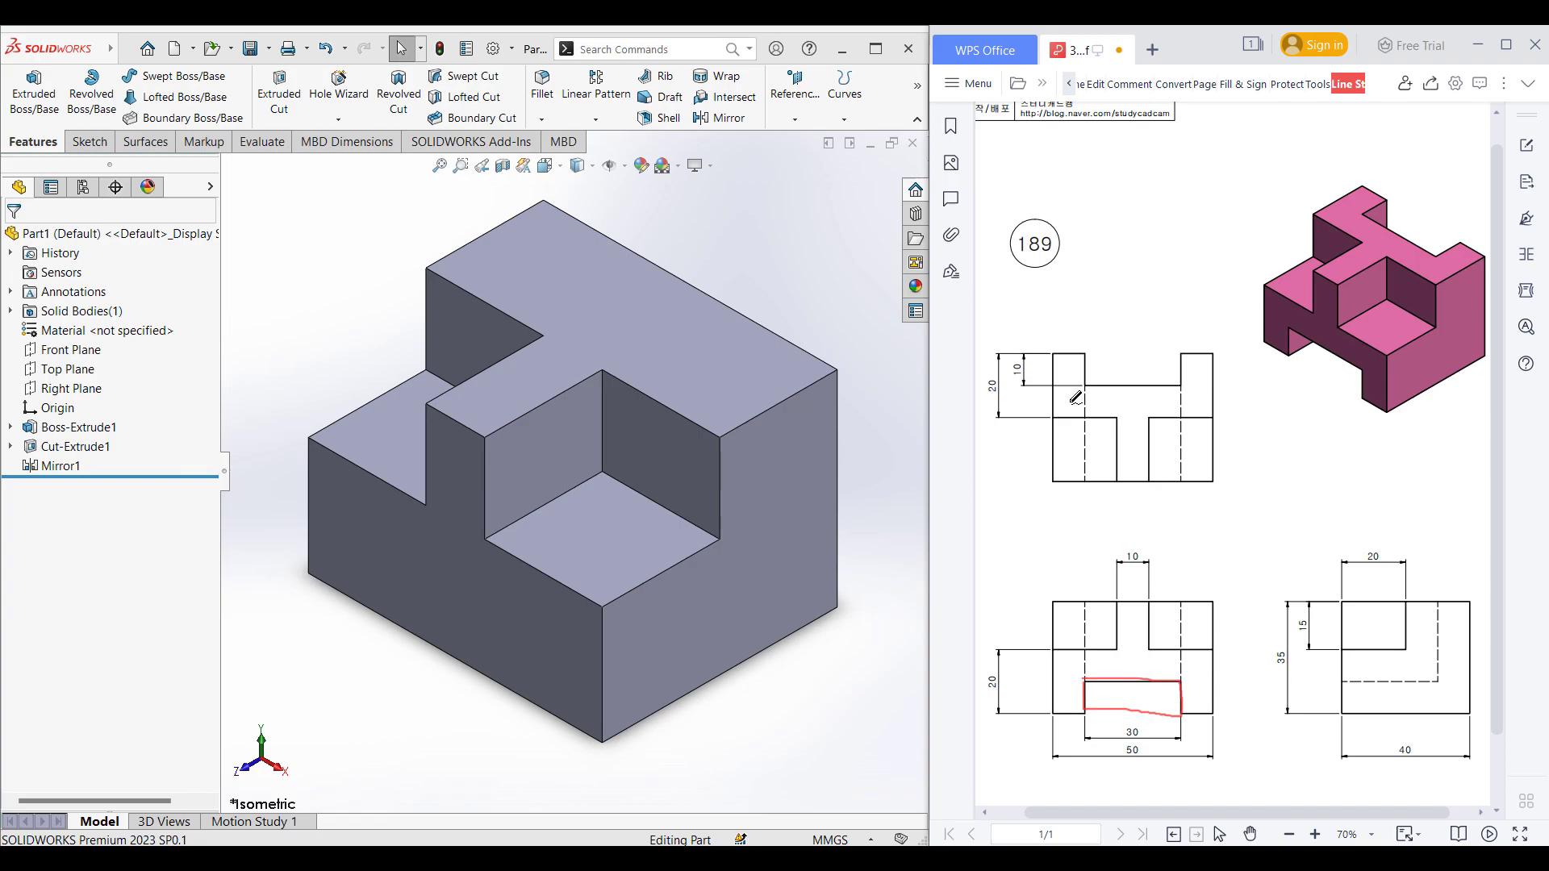
mouse_move(1085, 352)
mouse_down()
mouse_move(1086, 386)
mouse_move(1179, 386)
mouse_move(1185, 365)
mouse_move(1089, 347)
mouse_up()
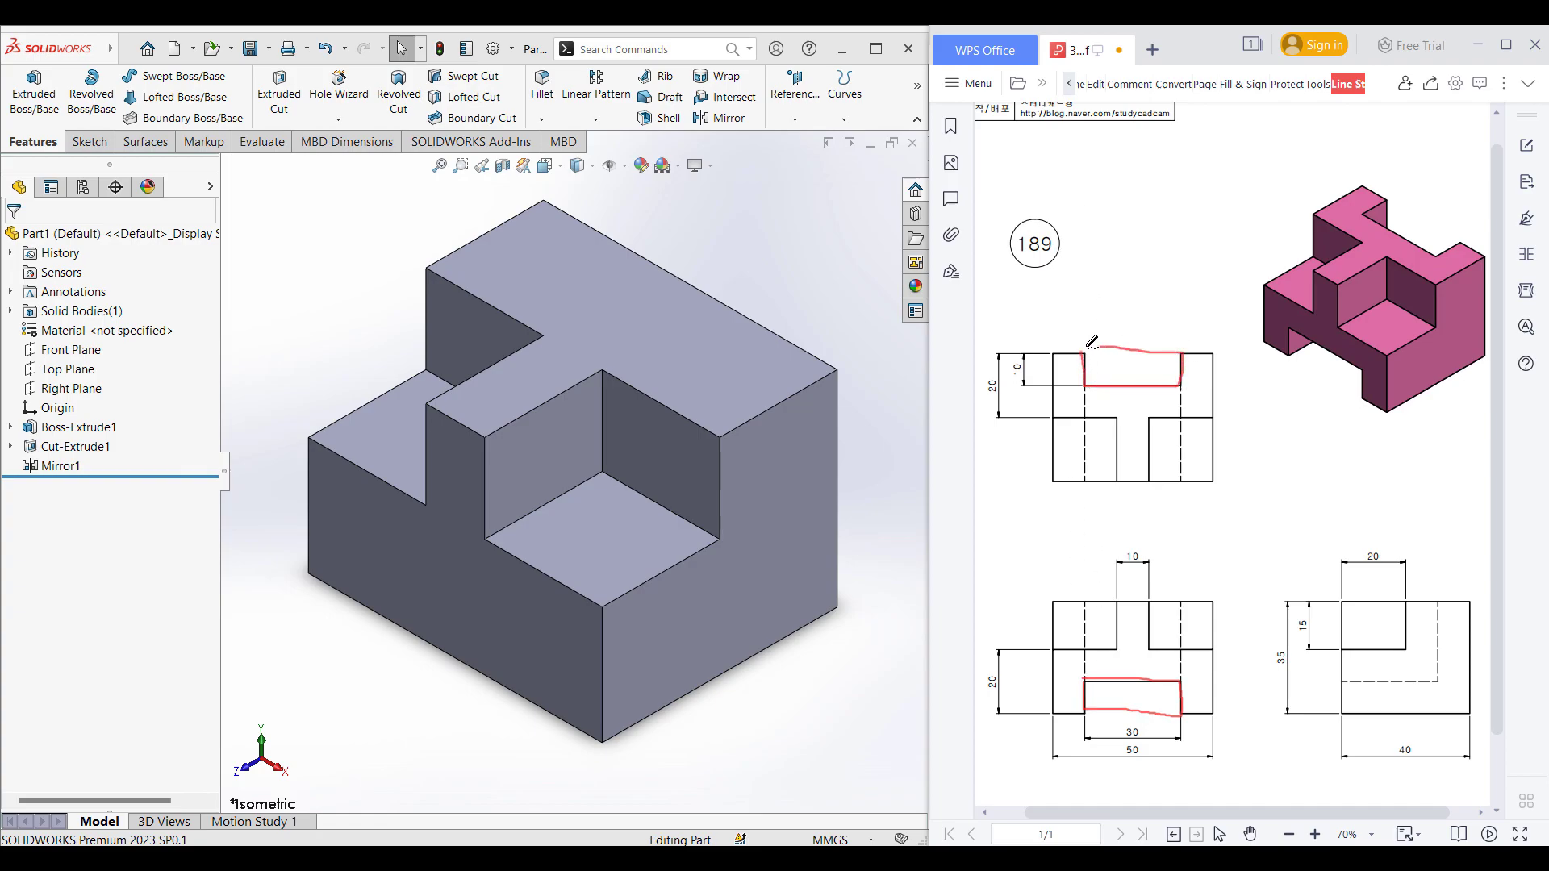
mouse_move(1338, 702)
mouse_down()
mouse_move(1433, 702)
mouse_move(1454, 597)
mouse_move(1446, 681)
mouse_up()
key(ctrl+z)
key(ctrl+z)
key(ctrl+z)
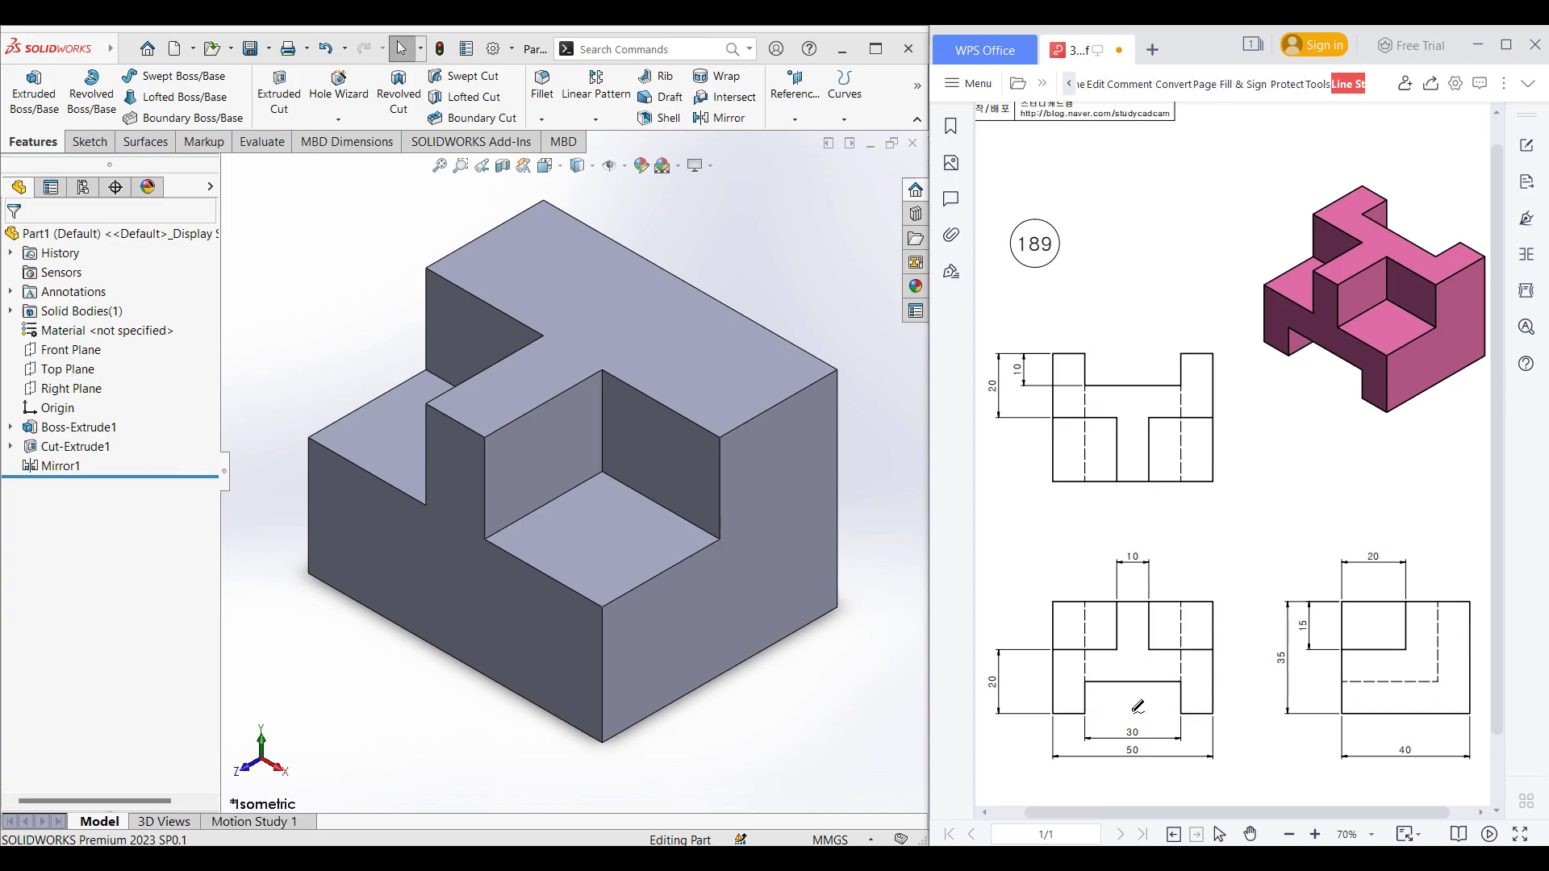
- Mark the rear notch's 10 mm depth and the slot's height across the PDF views in red pen, and undo the marks
mouse_move(1091, 353)
mouse_down()
mouse_move(1086, 384)
mouse_move(1128, 369)
mouse_move(1104, 386)
mouse_move(1004, 373)
mouse_move(1031, 371)
mouse_up()
drag(1125, 682, 1132, 695)
mouse_move(1387, 680)
mouse_down()
mouse_move(1444, 675)
mouse_move(1394, 678)
mouse_move(1408, 674)
mouse_up()
mouse_move(1317, 652)
mouse_down()
mouse_move(1350, 709)
mouse_move(1382, 713)
mouse_up()
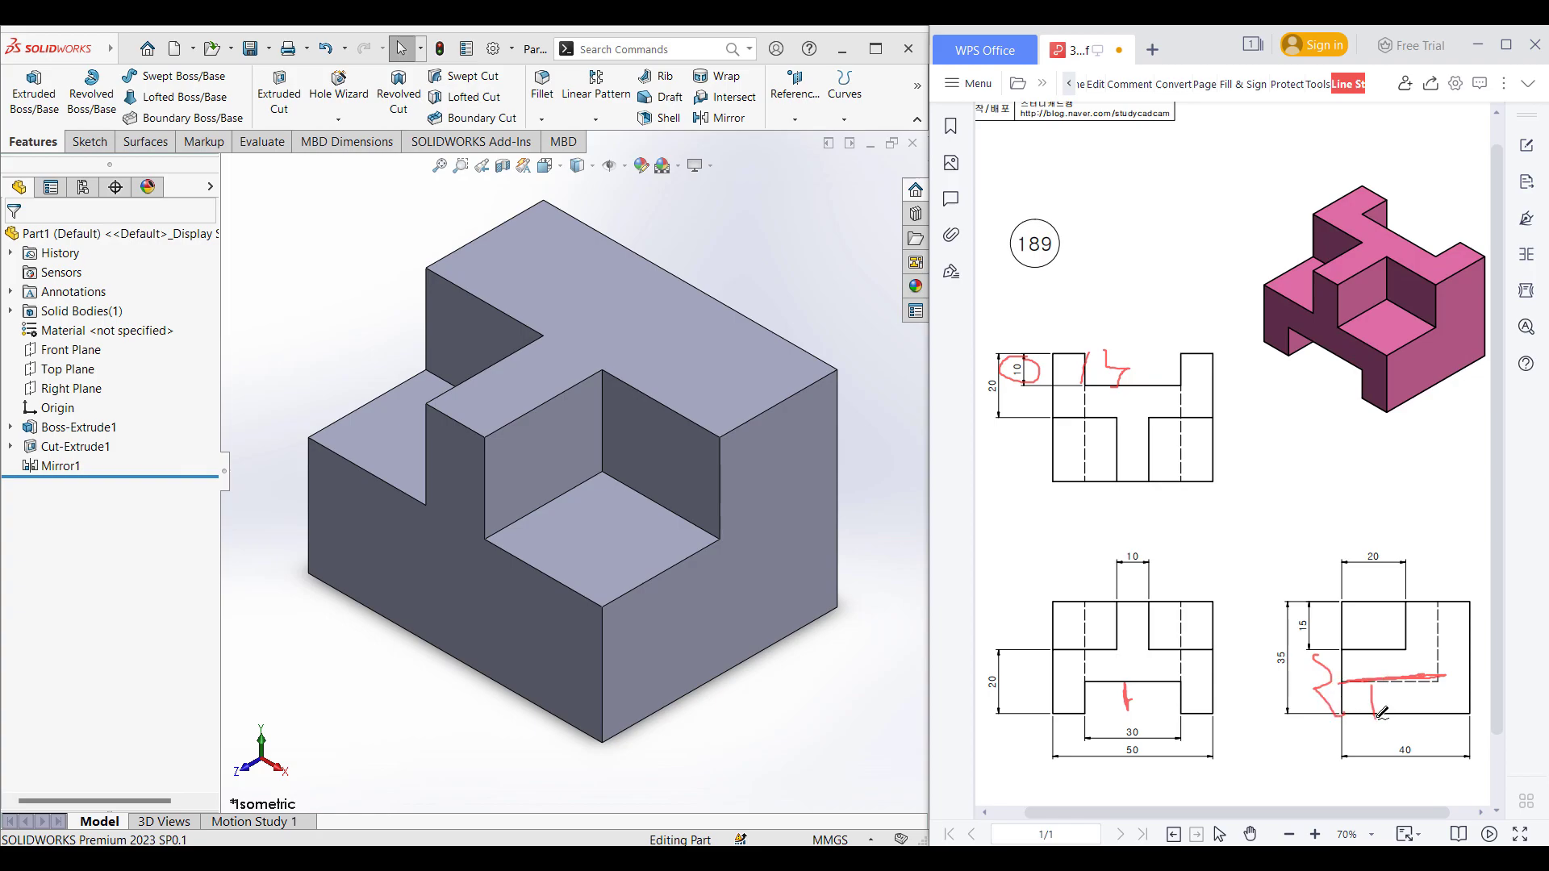
key(ctrl+z)
key(ctrl+z)
key(ctrl+z)
key(ctrl+z)
key(ctrl+z)
key(ctrl+z)
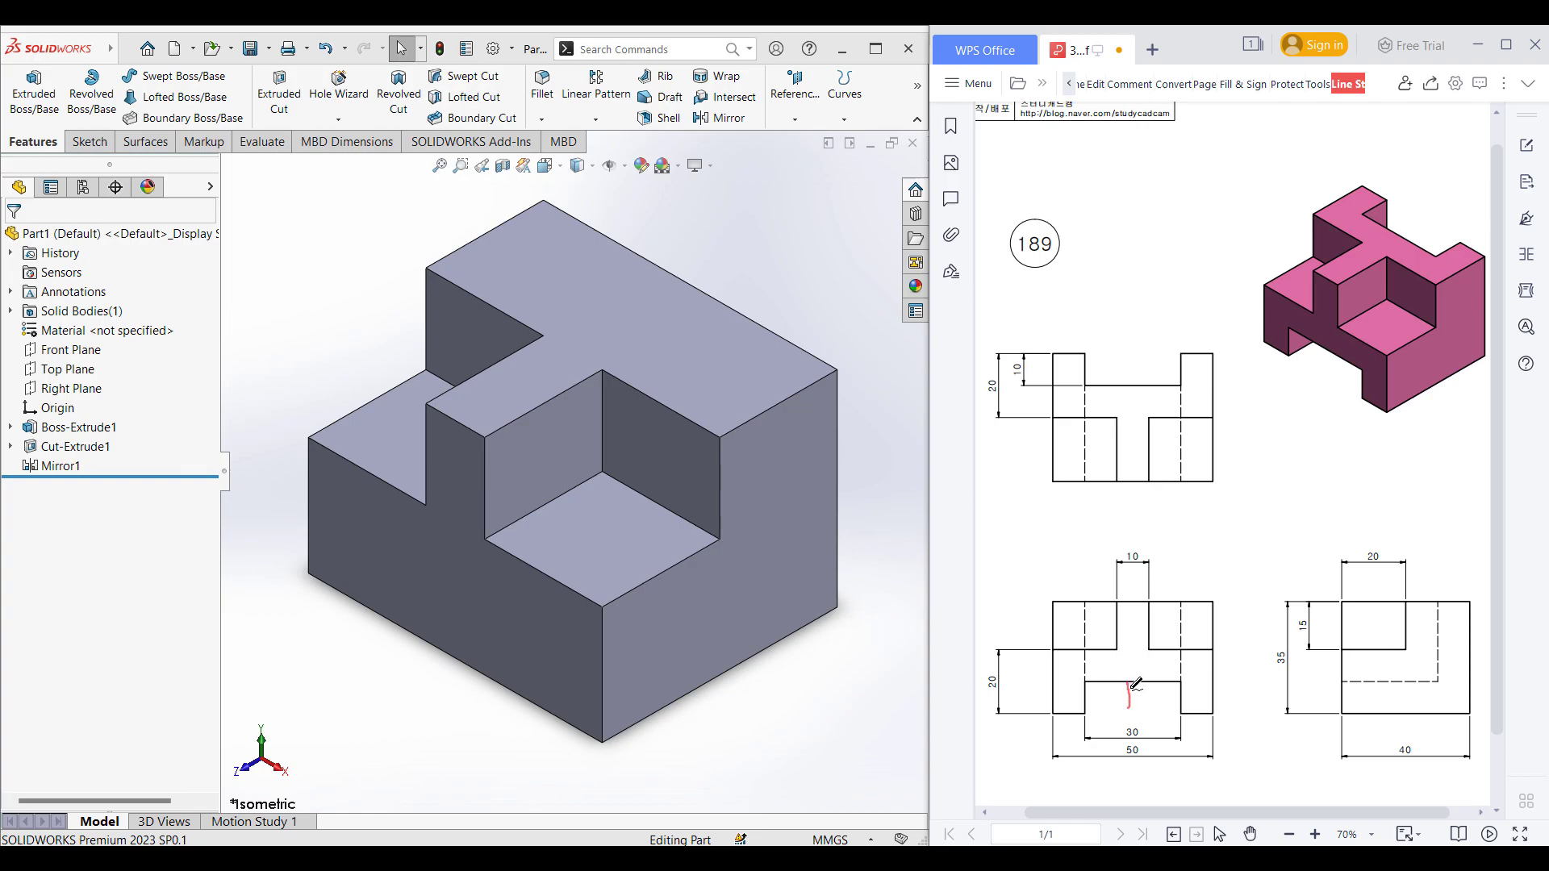
- Circle the 10 and 30 mm dimensions and trace the slot and notch outlines on the PDF drawing, and clear the marks
drag(1030, 353, 1047, 356)
drag(1086, 683, 1084, 708)
mouse_move(1183, 682)
mouse_down()
mouse_move(1184, 710)
mouse_move(1123, 736)
mouse_move(1170, 697)
mouse_move(1233, 682)
mouse_up()
drag(1083, 713, 1182, 713)
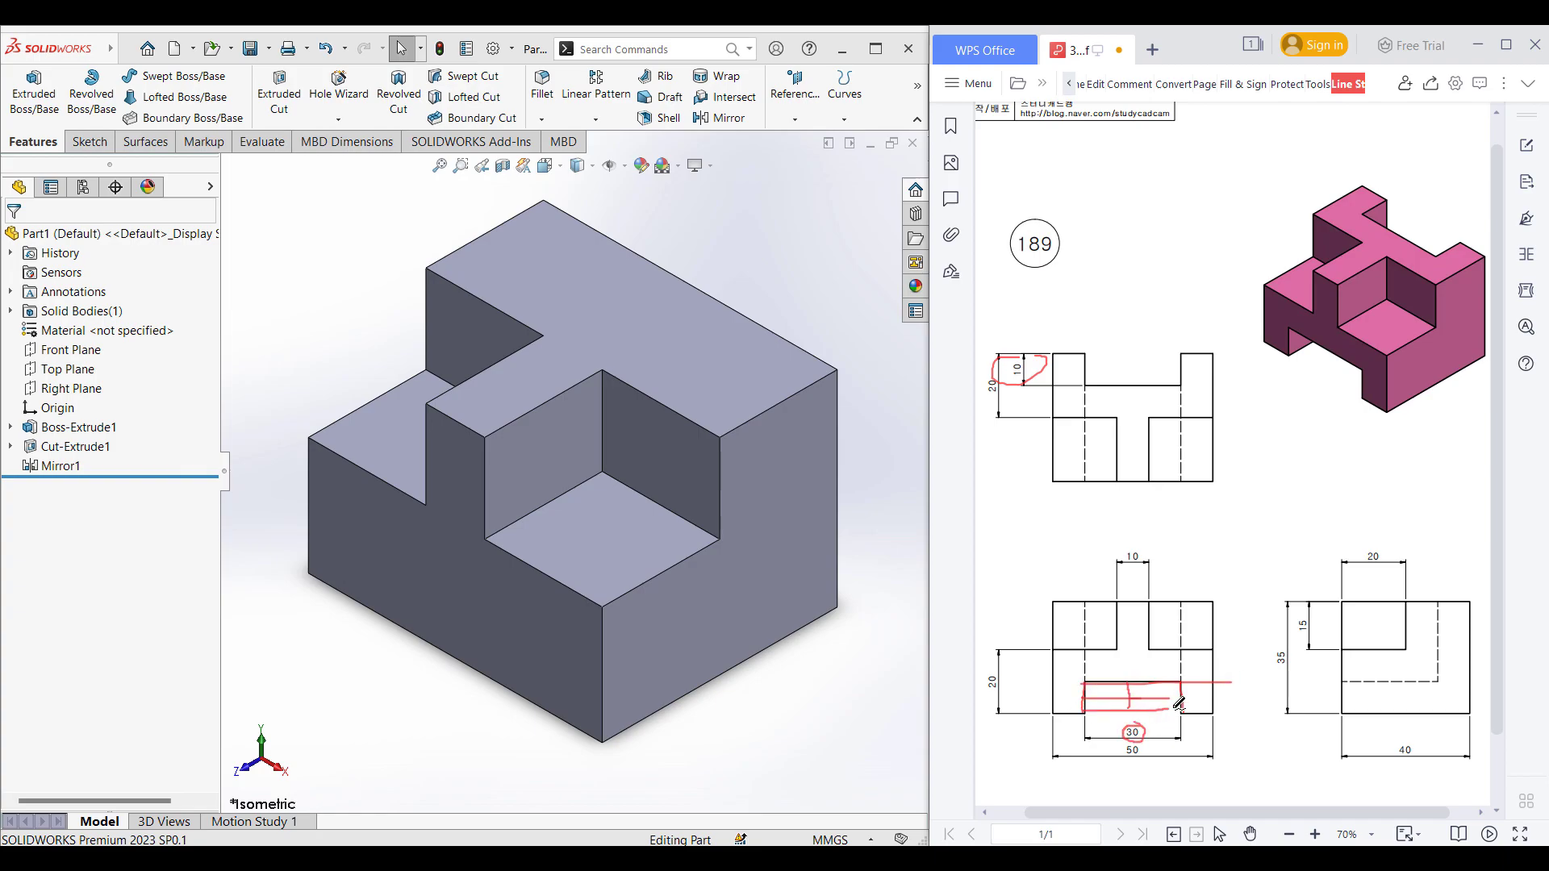
mouse_move(1084, 353)
mouse_down()
mouse_move(1084, 367)
mouse_move(1135, 382)
mouse_up()
mouse_move(1036, 347)
mouse_down()
mouse_move(1012, 374)
mouse_move(1043, 365)
mouse_up()
drag(1182, 353, 1186, 380)
drag(1151, 710, 1085, 711)
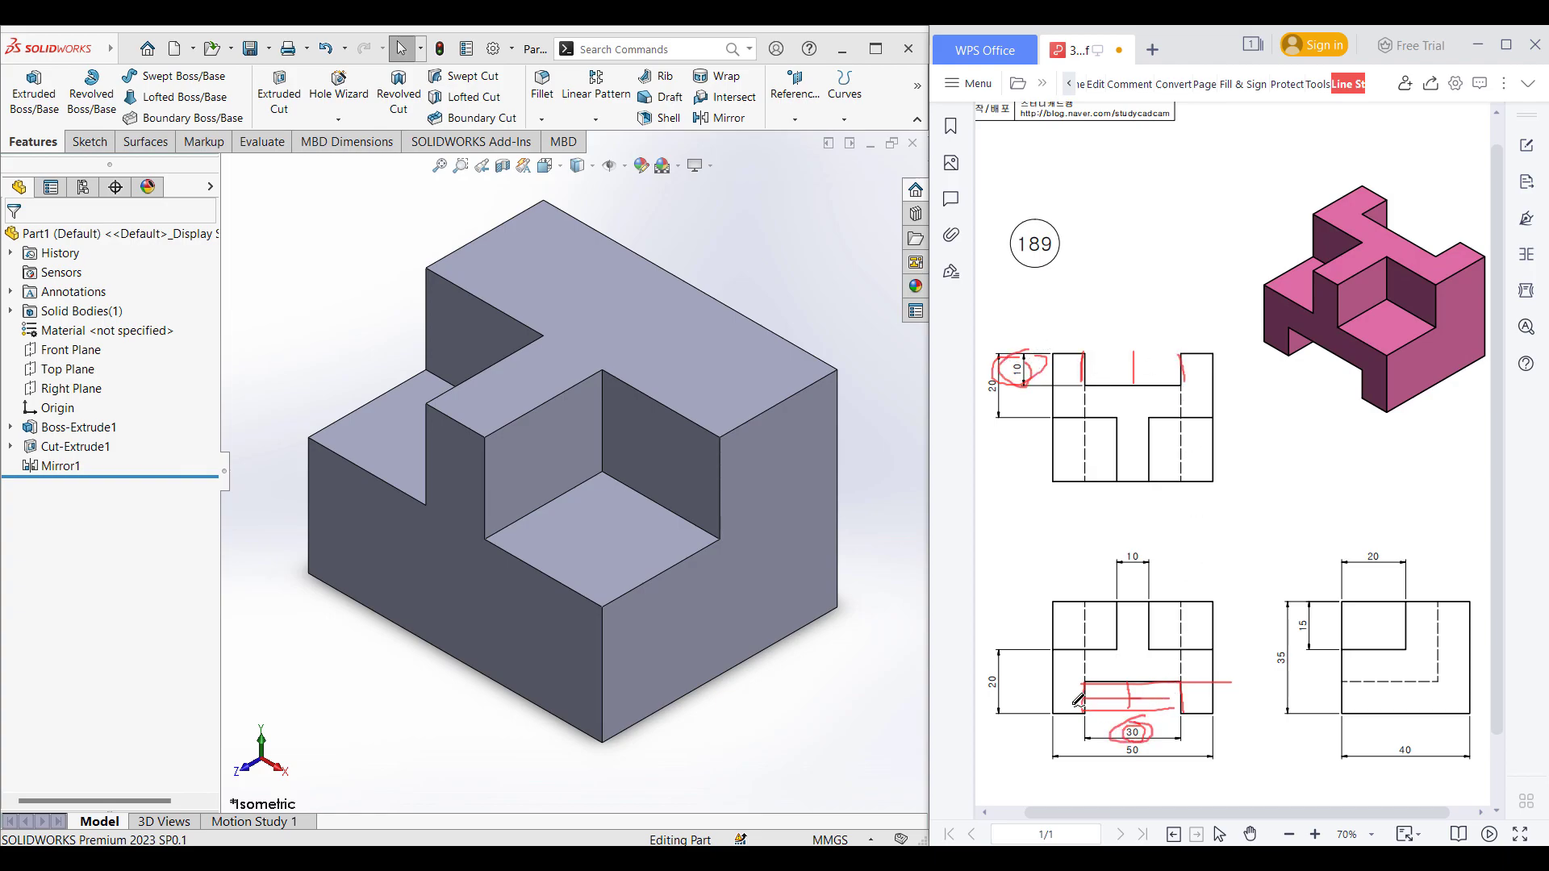
drag(1081, 352, 1164, 349)
drag(1087, 386, 1187, 381)
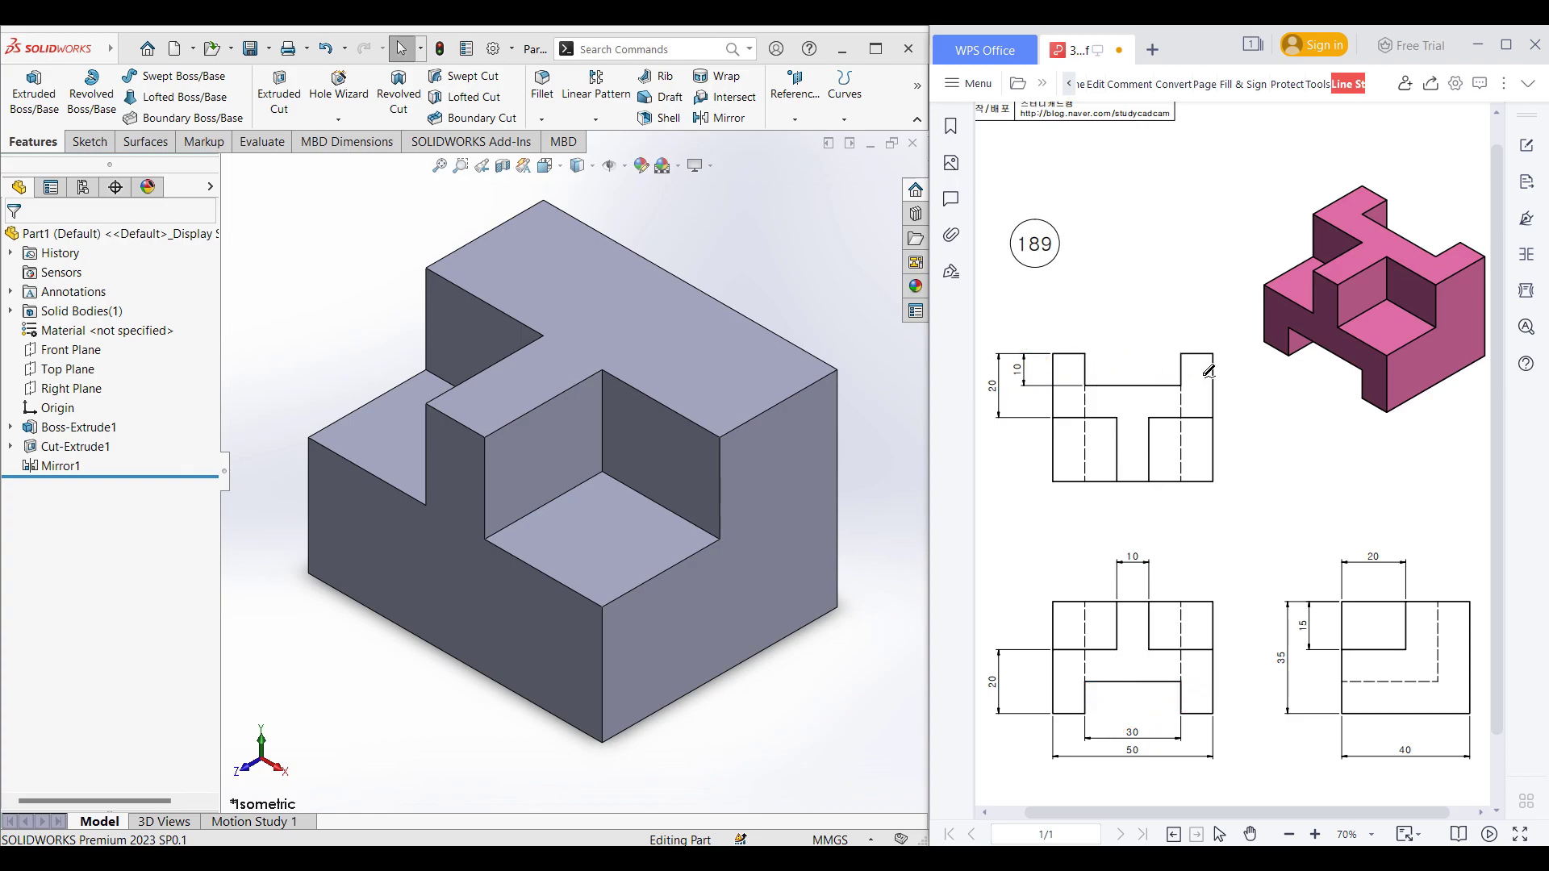
- Sketch a vertical centerline 10 mm long on the block's front face, starting upward from the origin
right_click(441, 583)
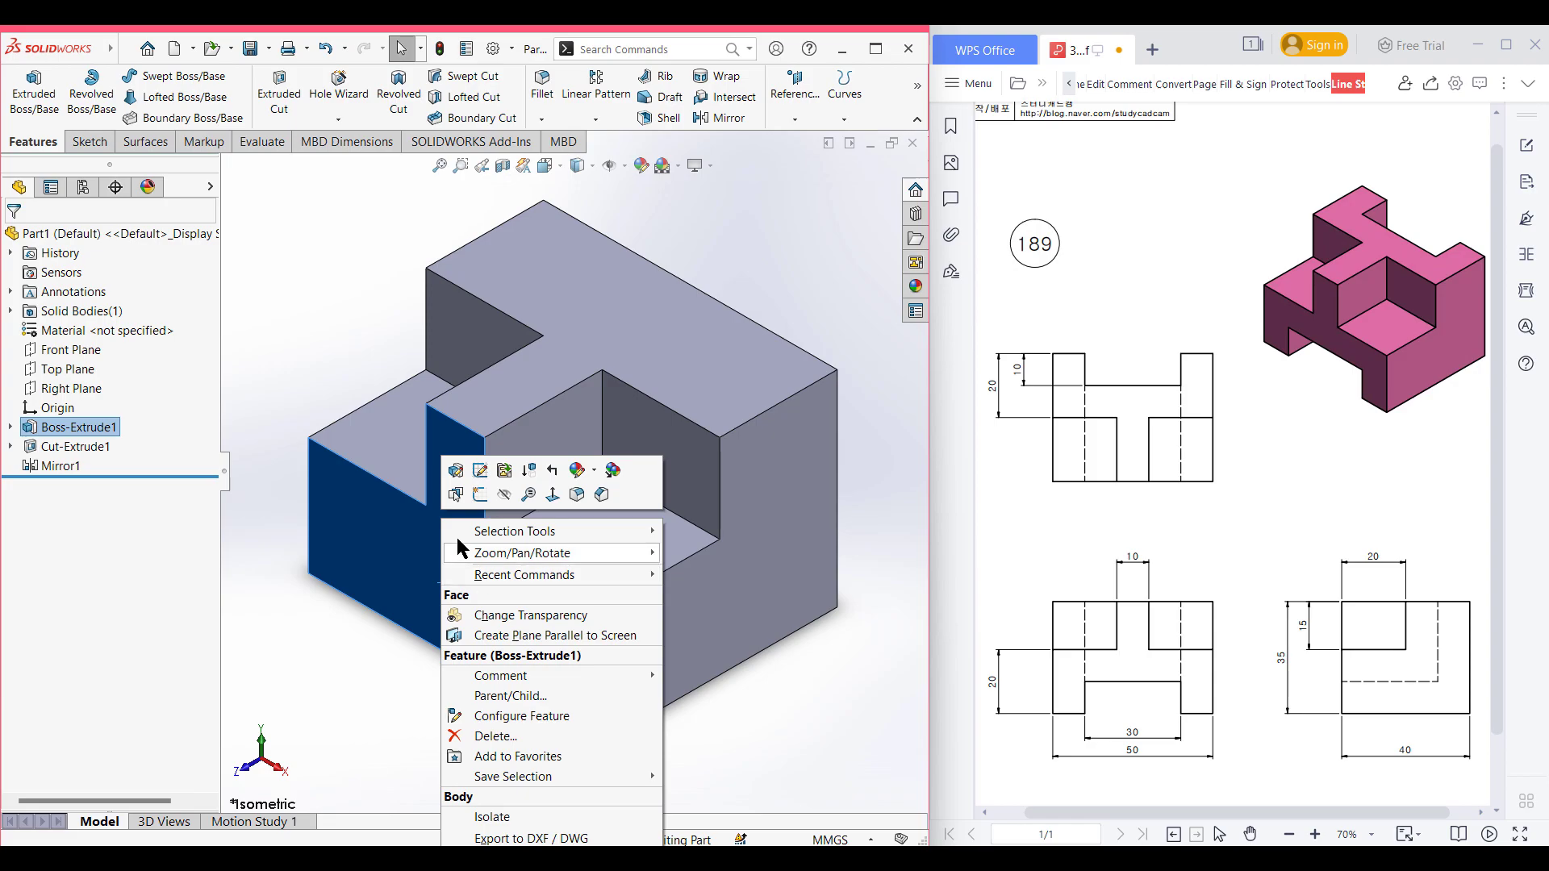
click(480, 497)
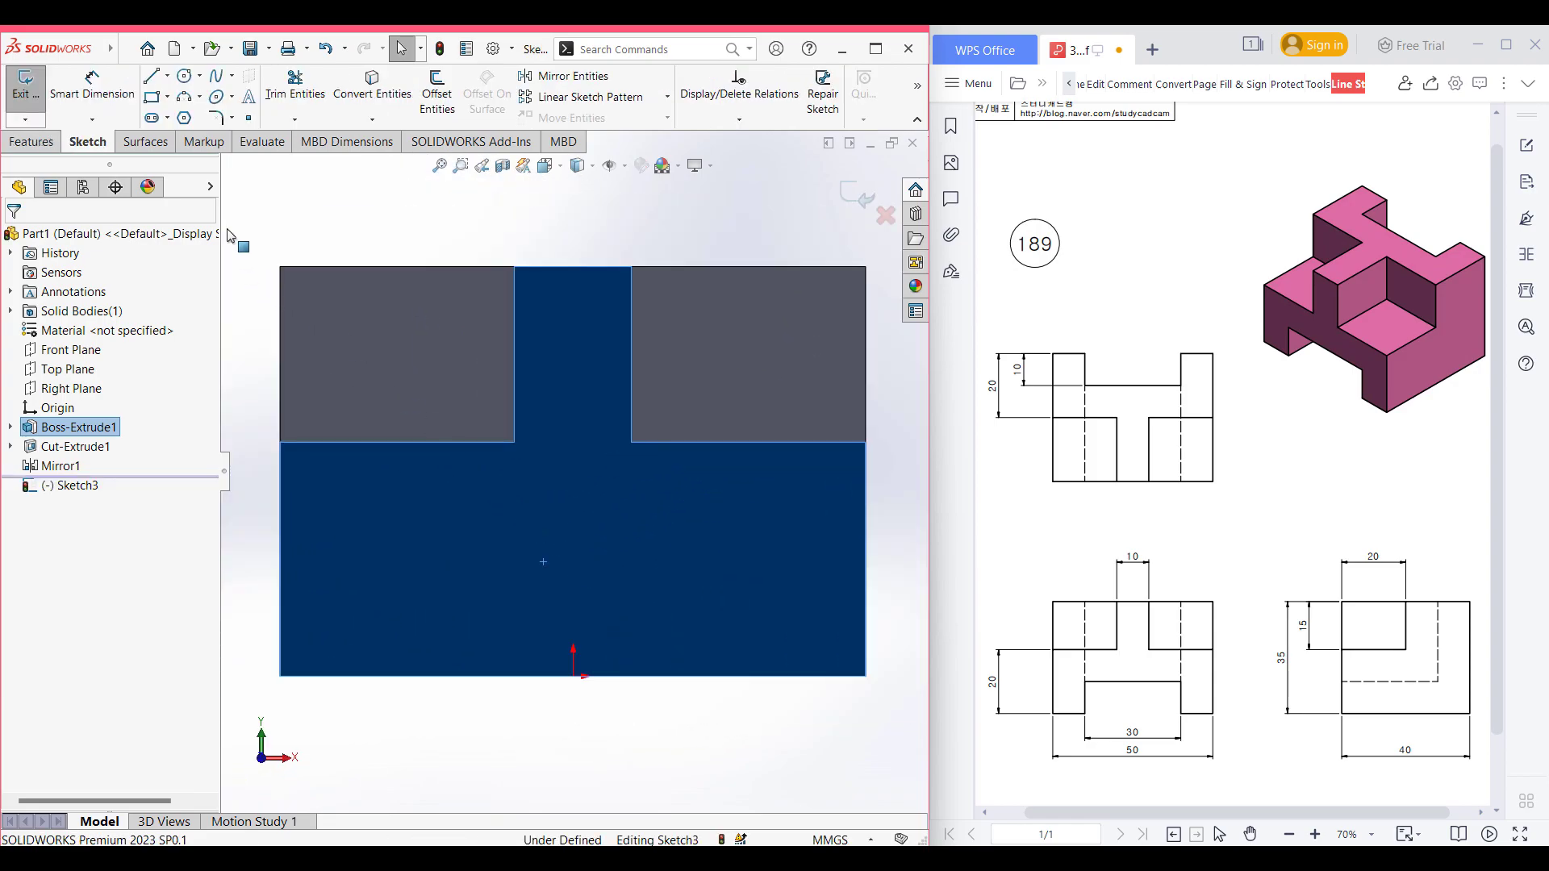
click(167, 75)
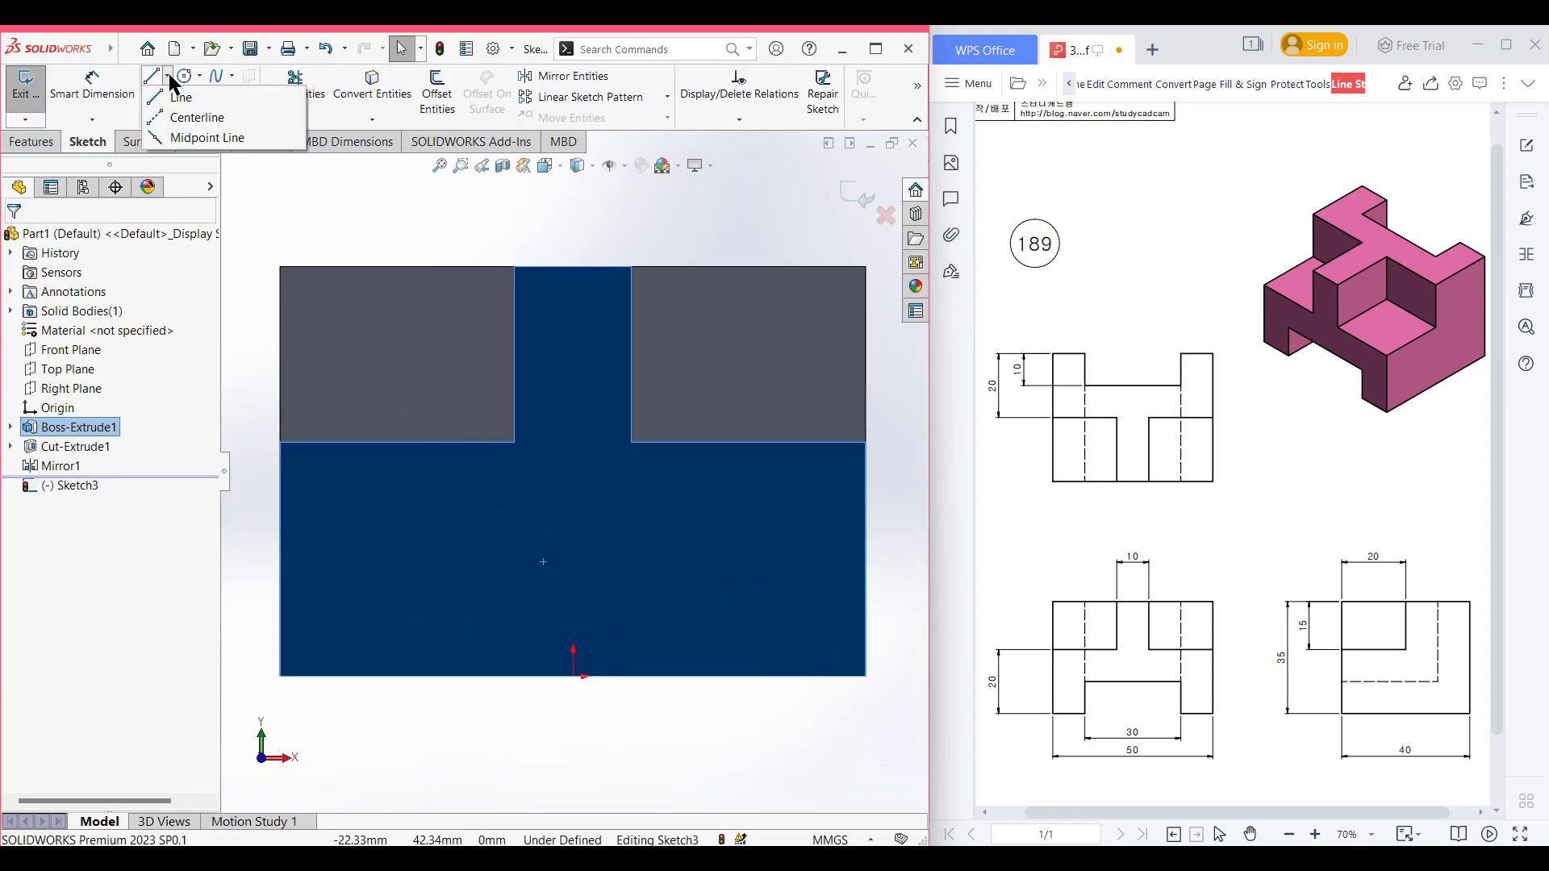
click(193, 117)
click(573, 676)
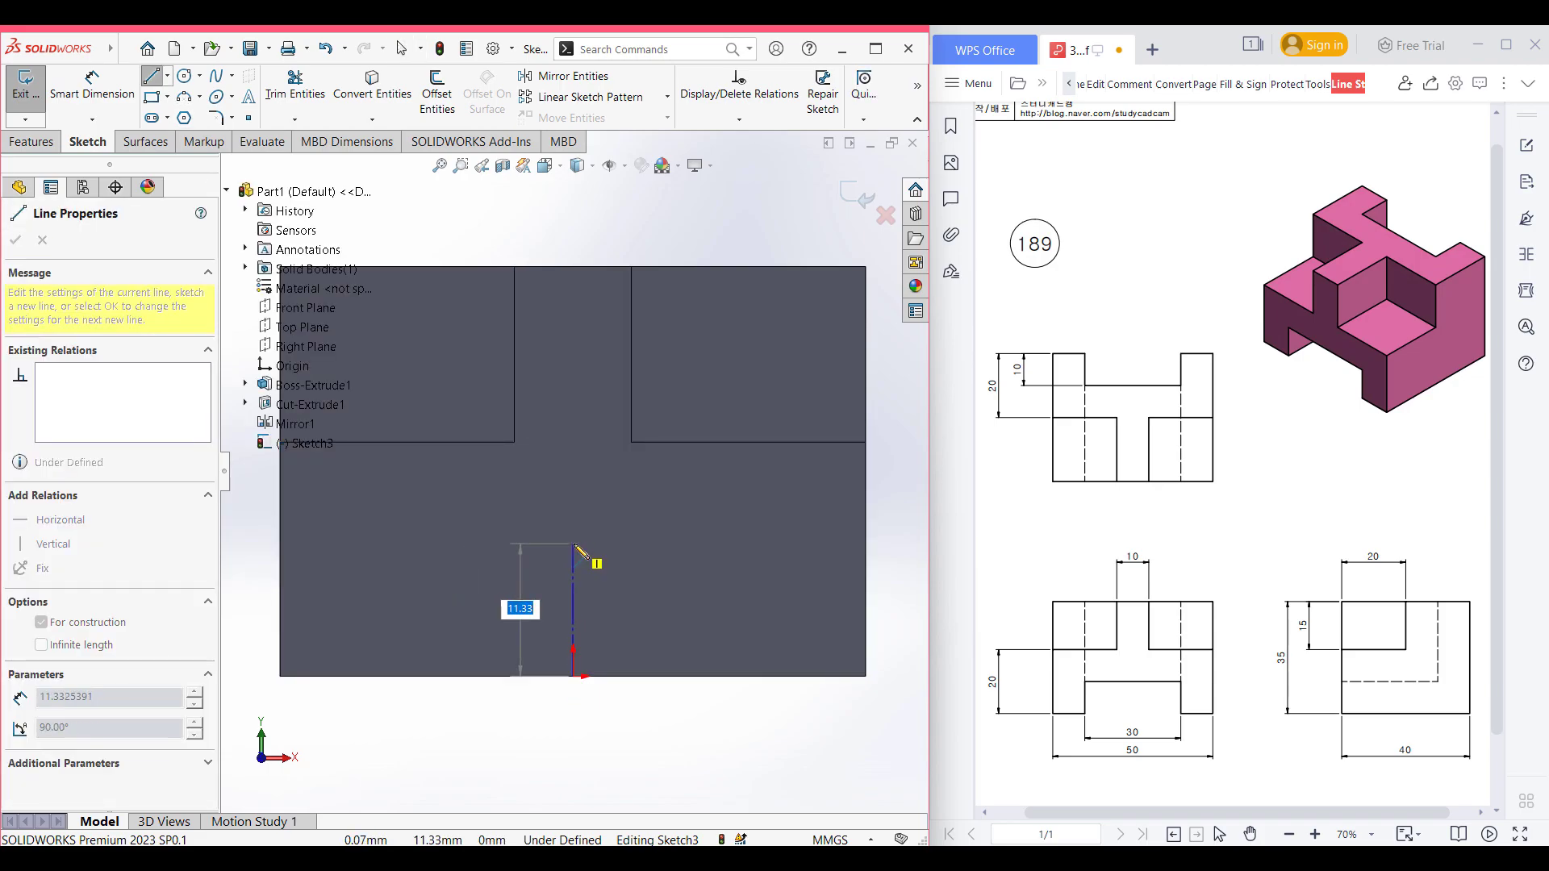
text(10)
key(Return)
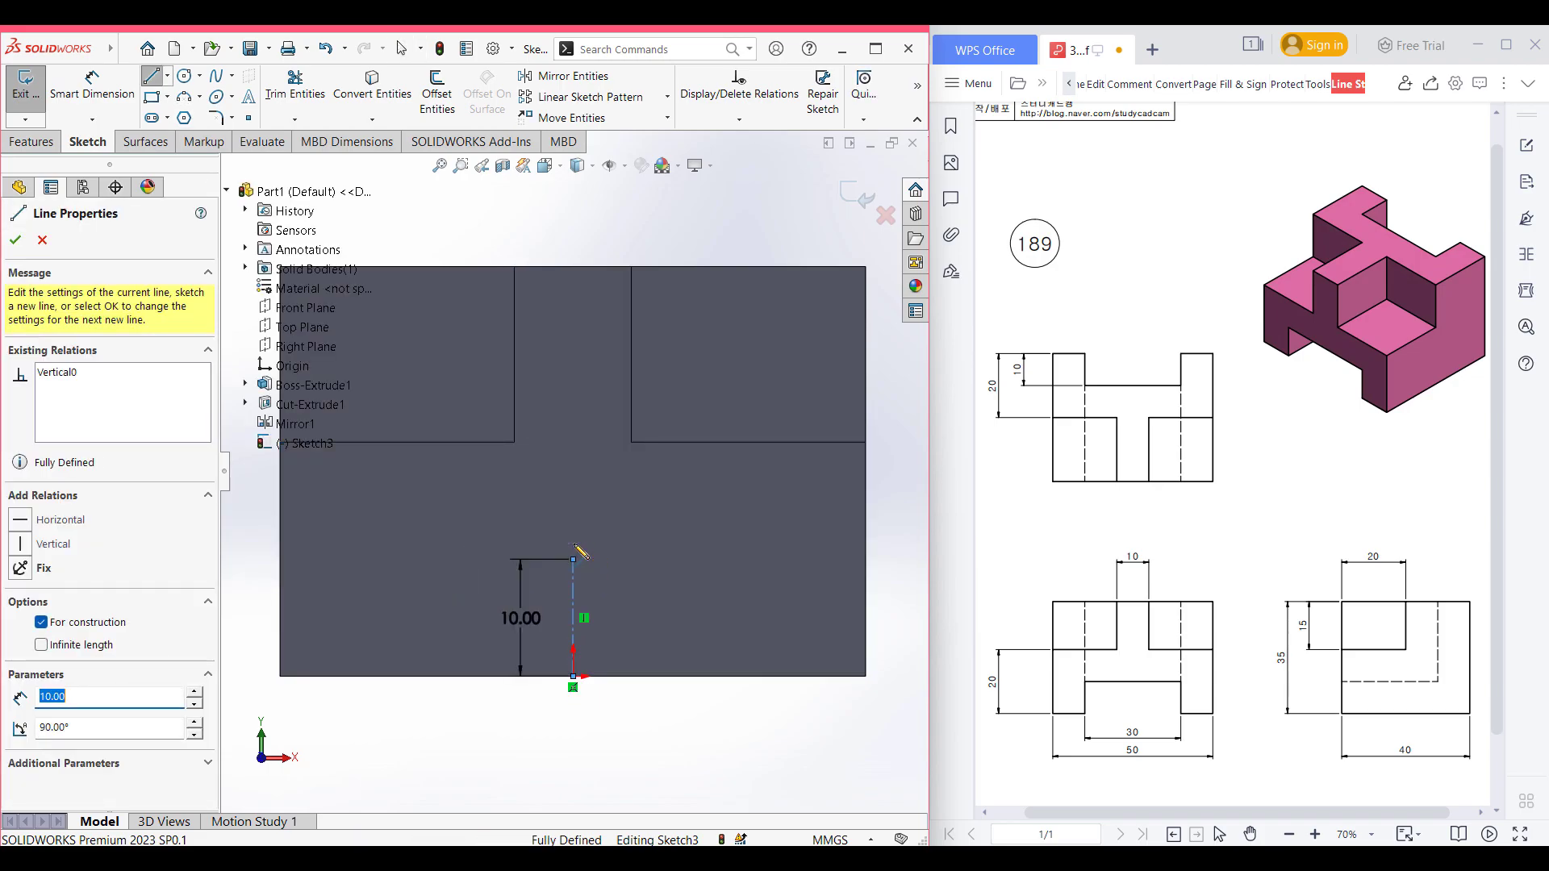
key(Escape)
- Offset the centerline by 30/2 mm bi-directionally with line cap ends to form the bottom slot's rectangle
click(437, 93)
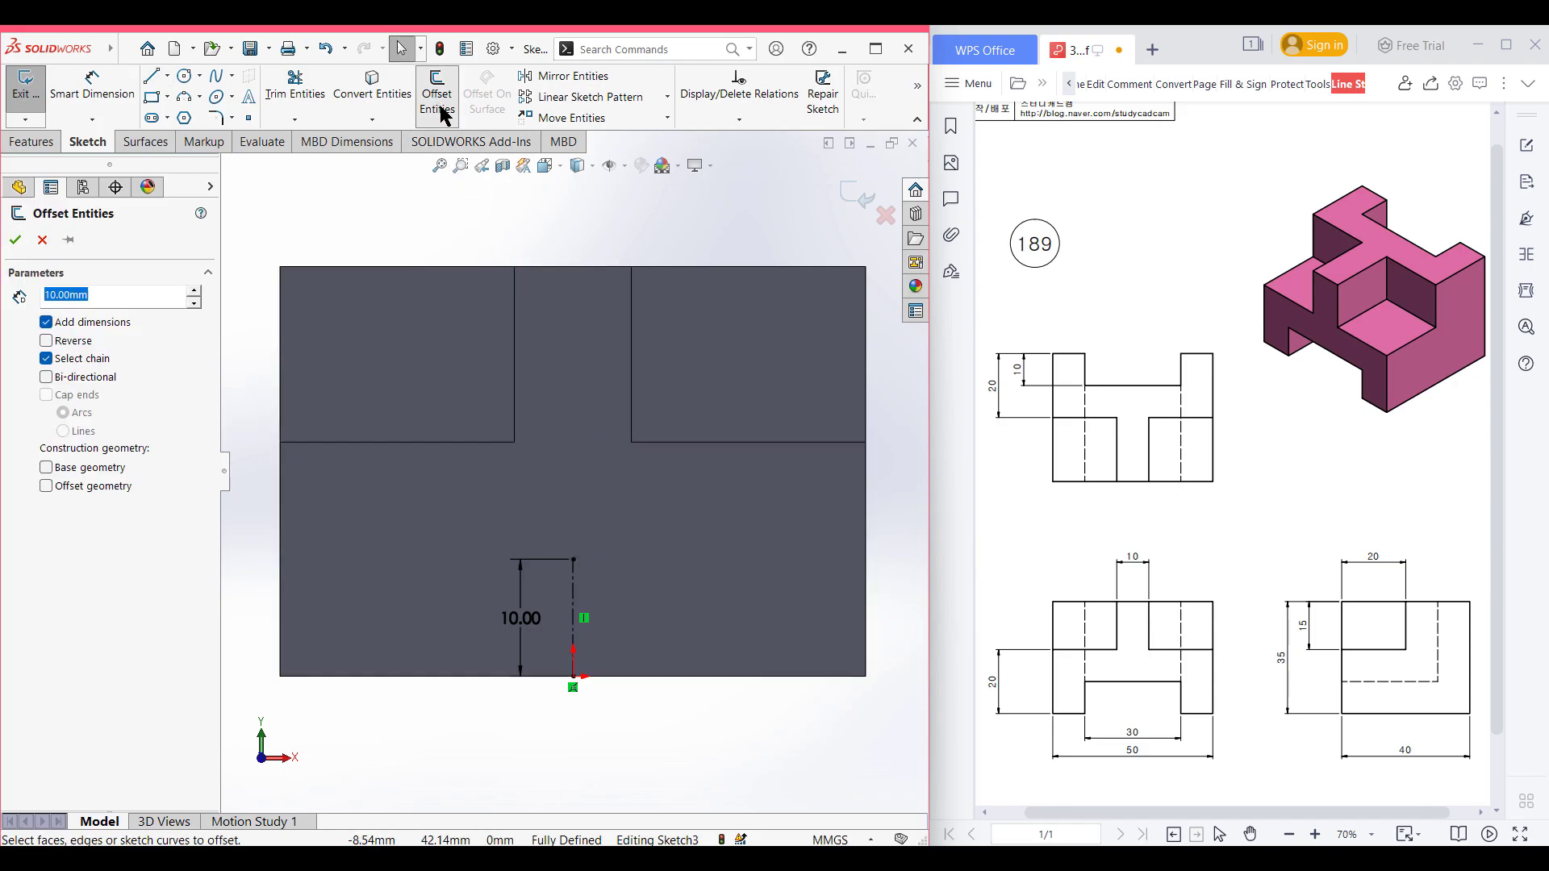
click(573, 613)
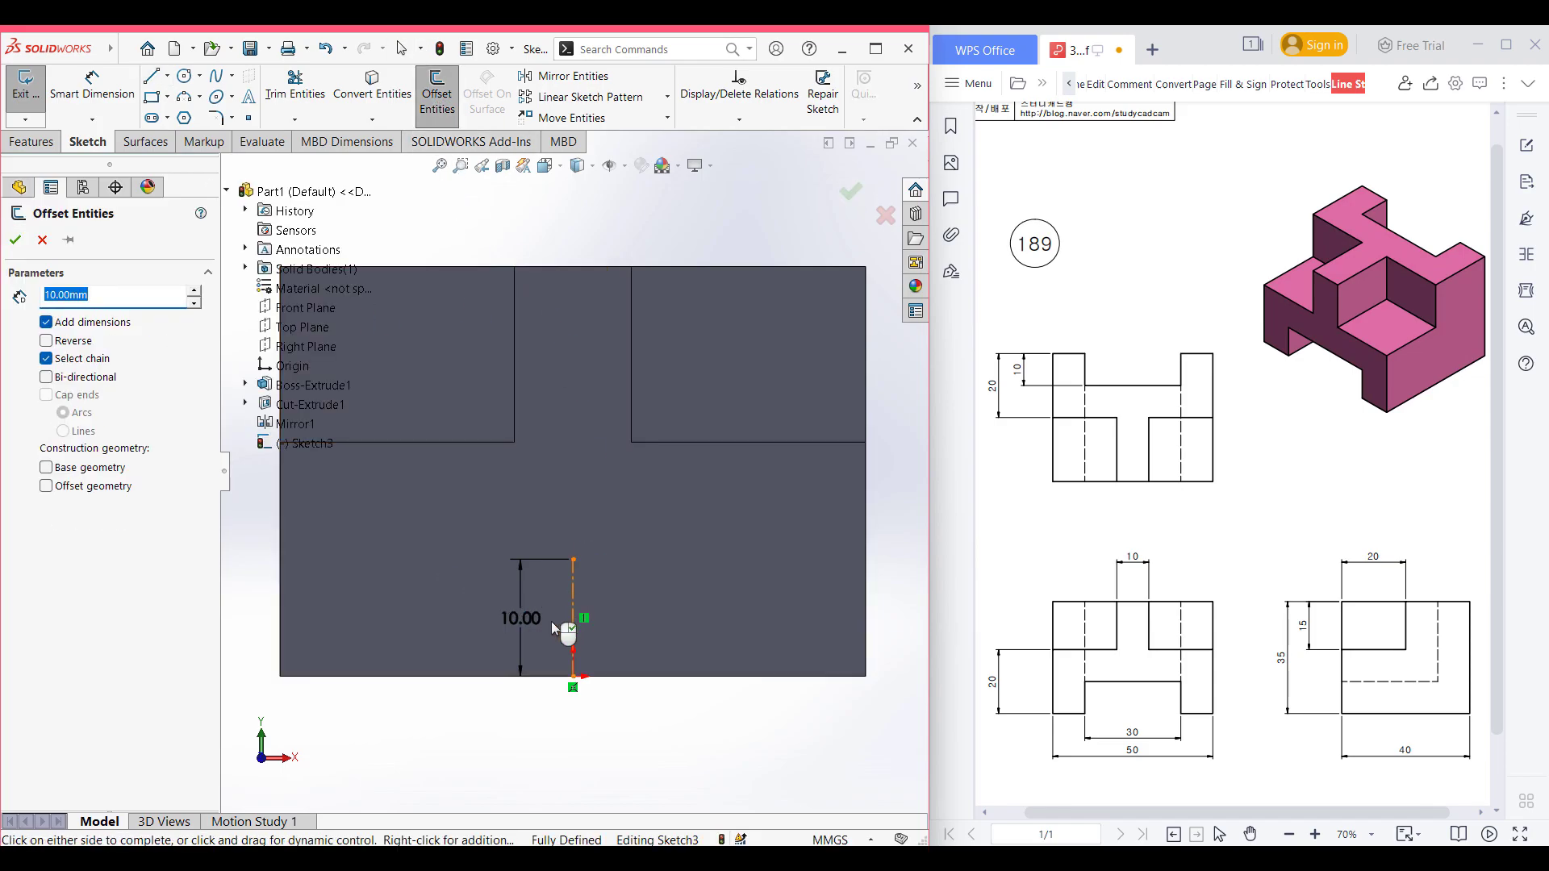
text(30)
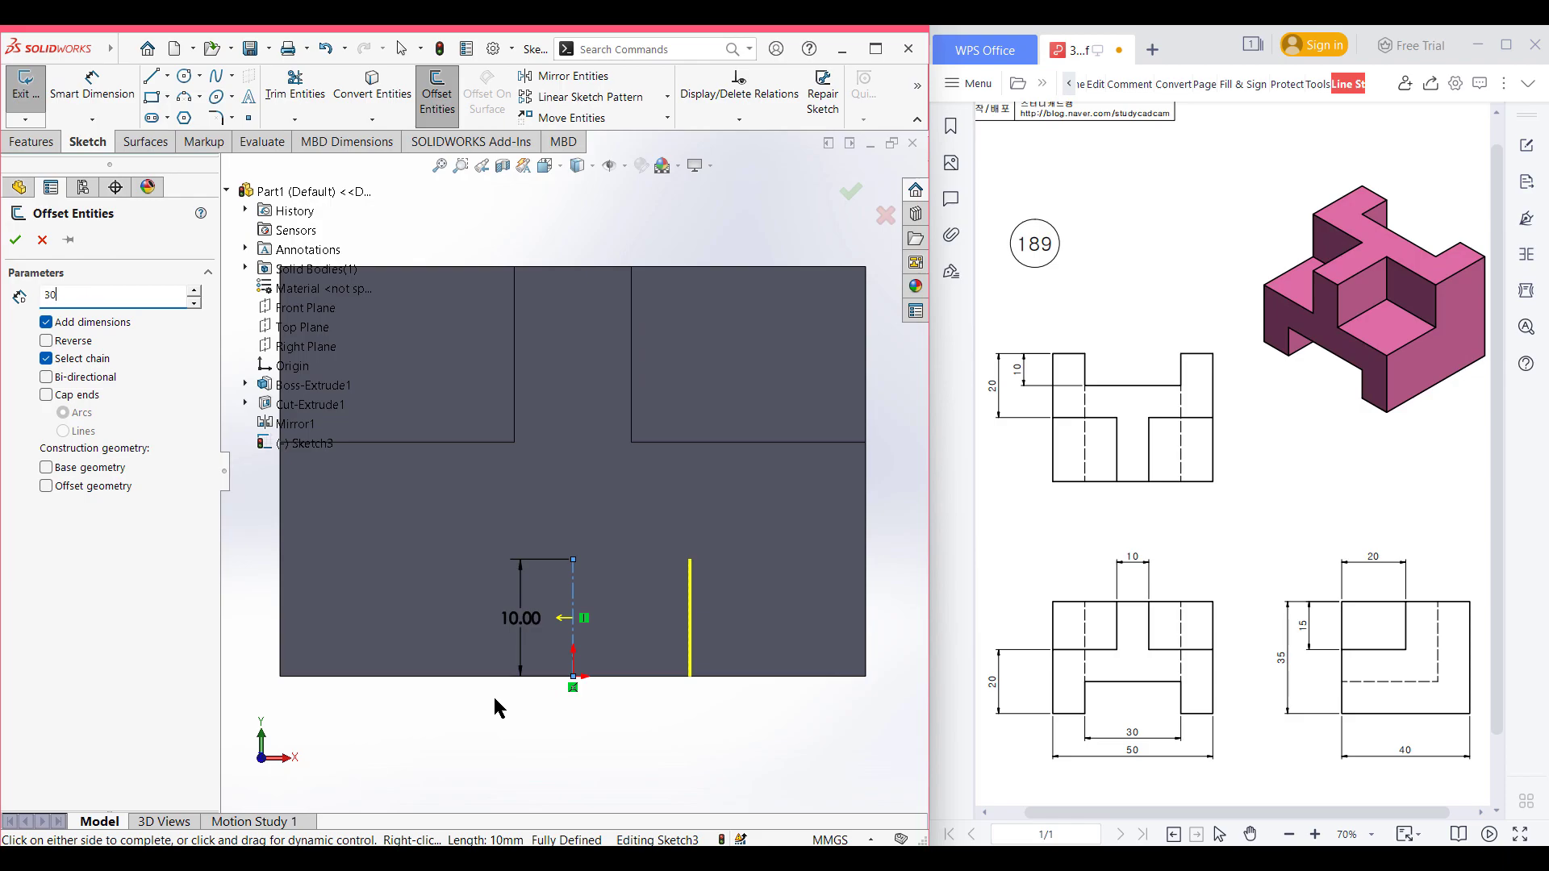
text(2)
key(Return)
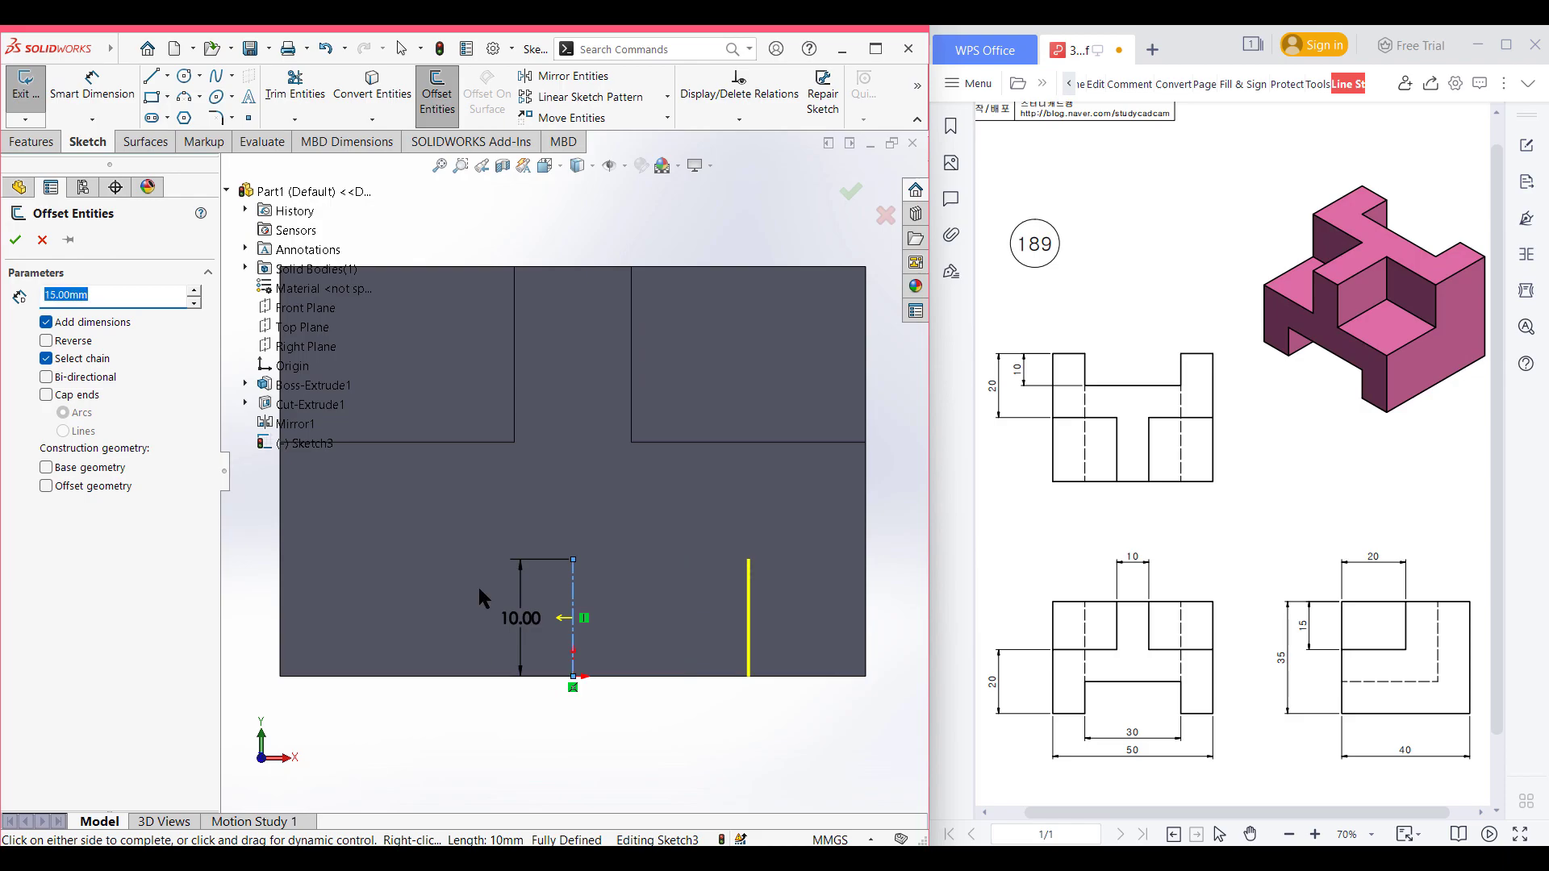
click(46, 378)
click(46, 394)
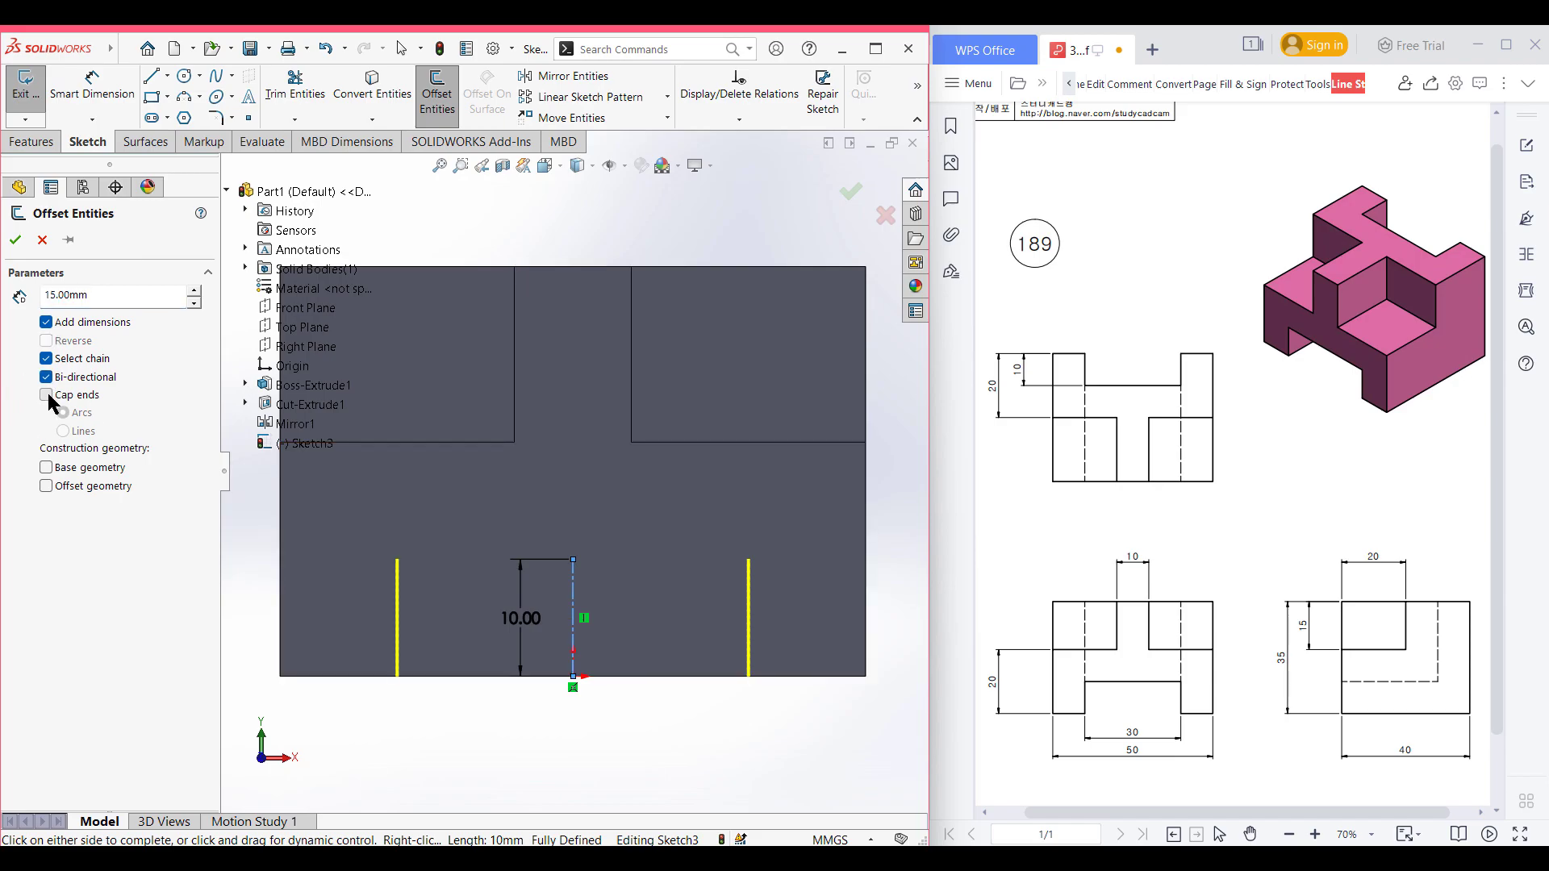
click(63, 431)
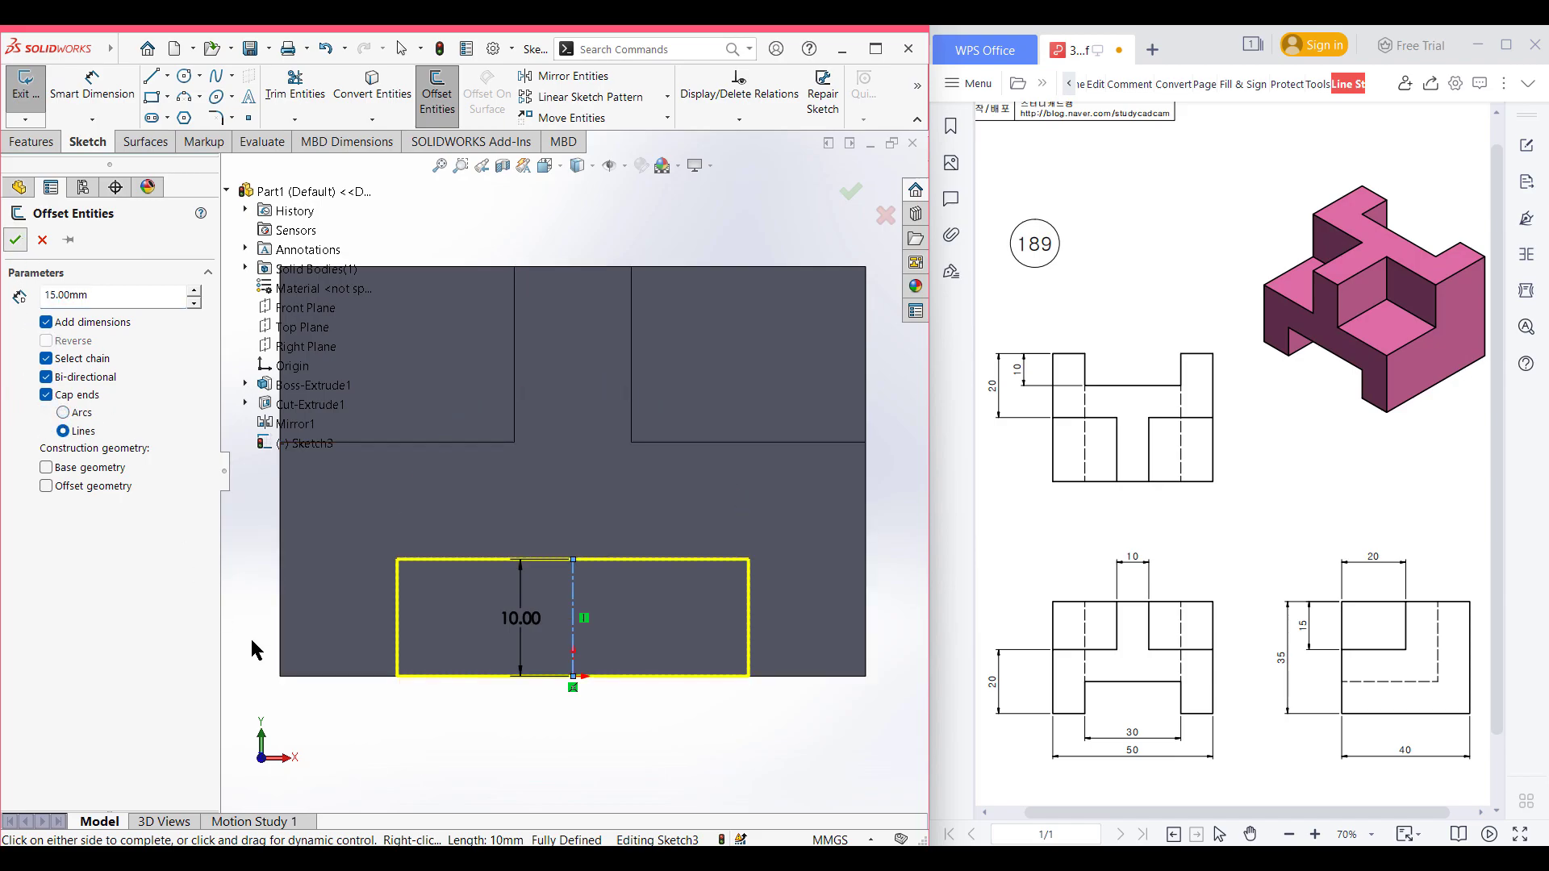
click(384, 691)
- Cut-extrude the front-face rectangle with the Through All - Both end condition to make the bottom slot
key(ctrl+7)
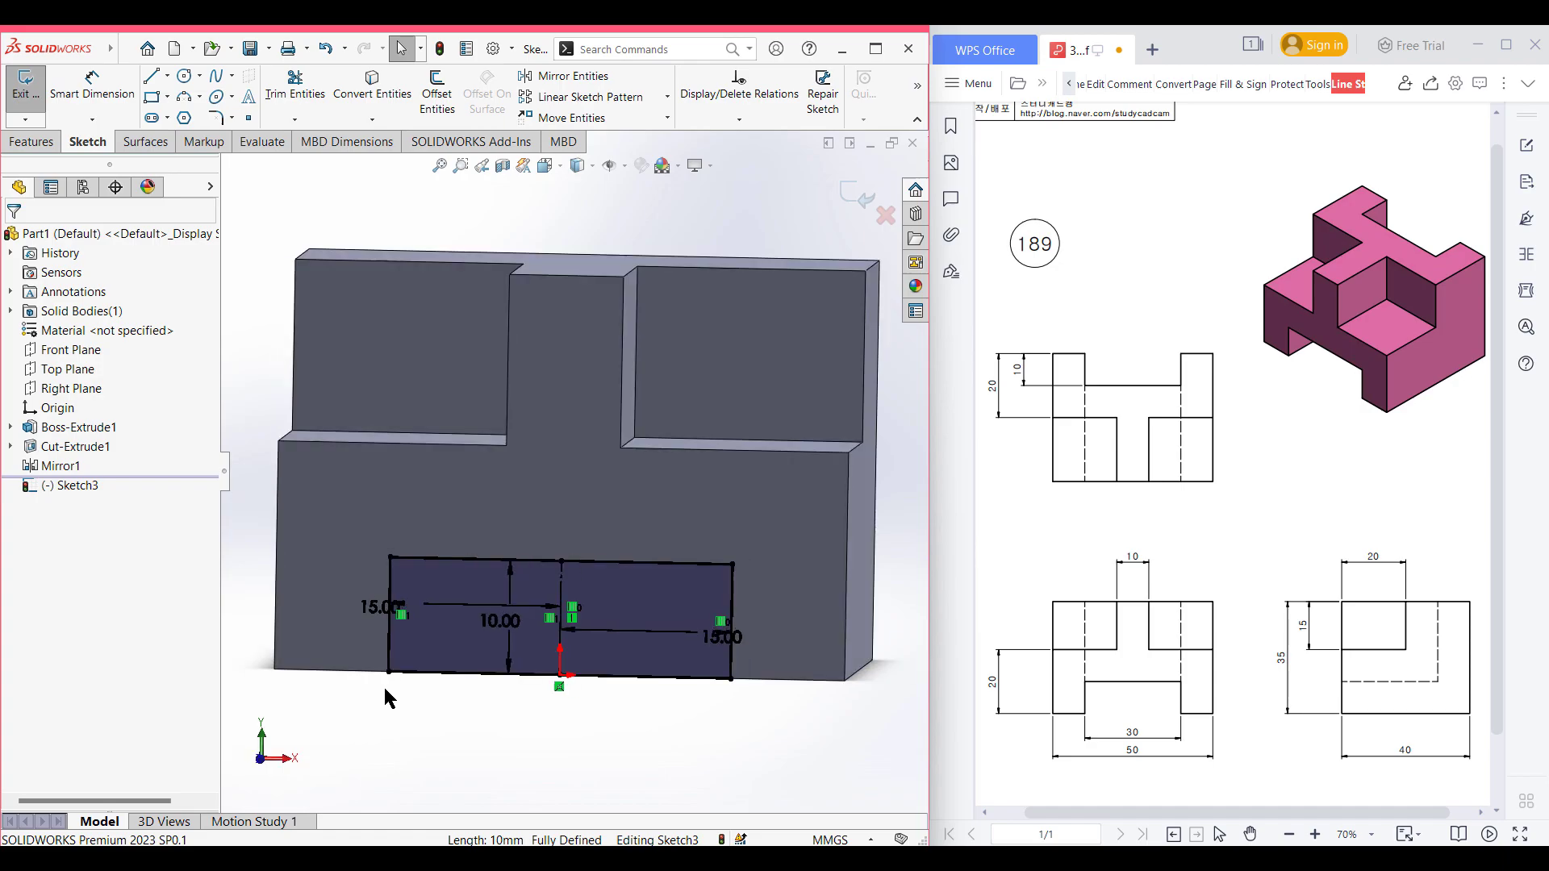
click(58, 139)
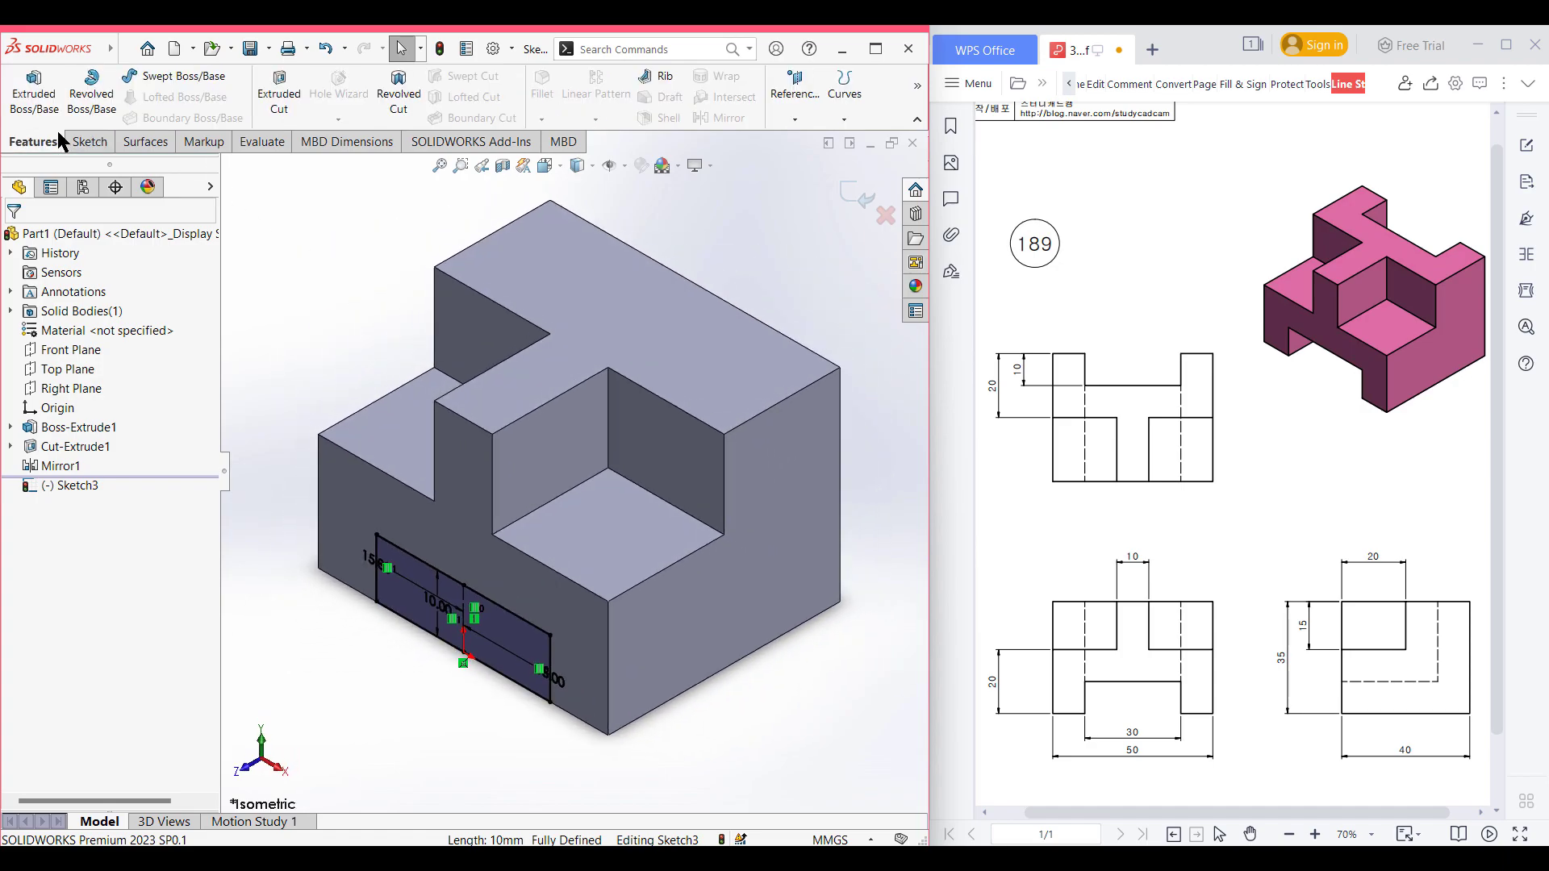
click(280, 101)
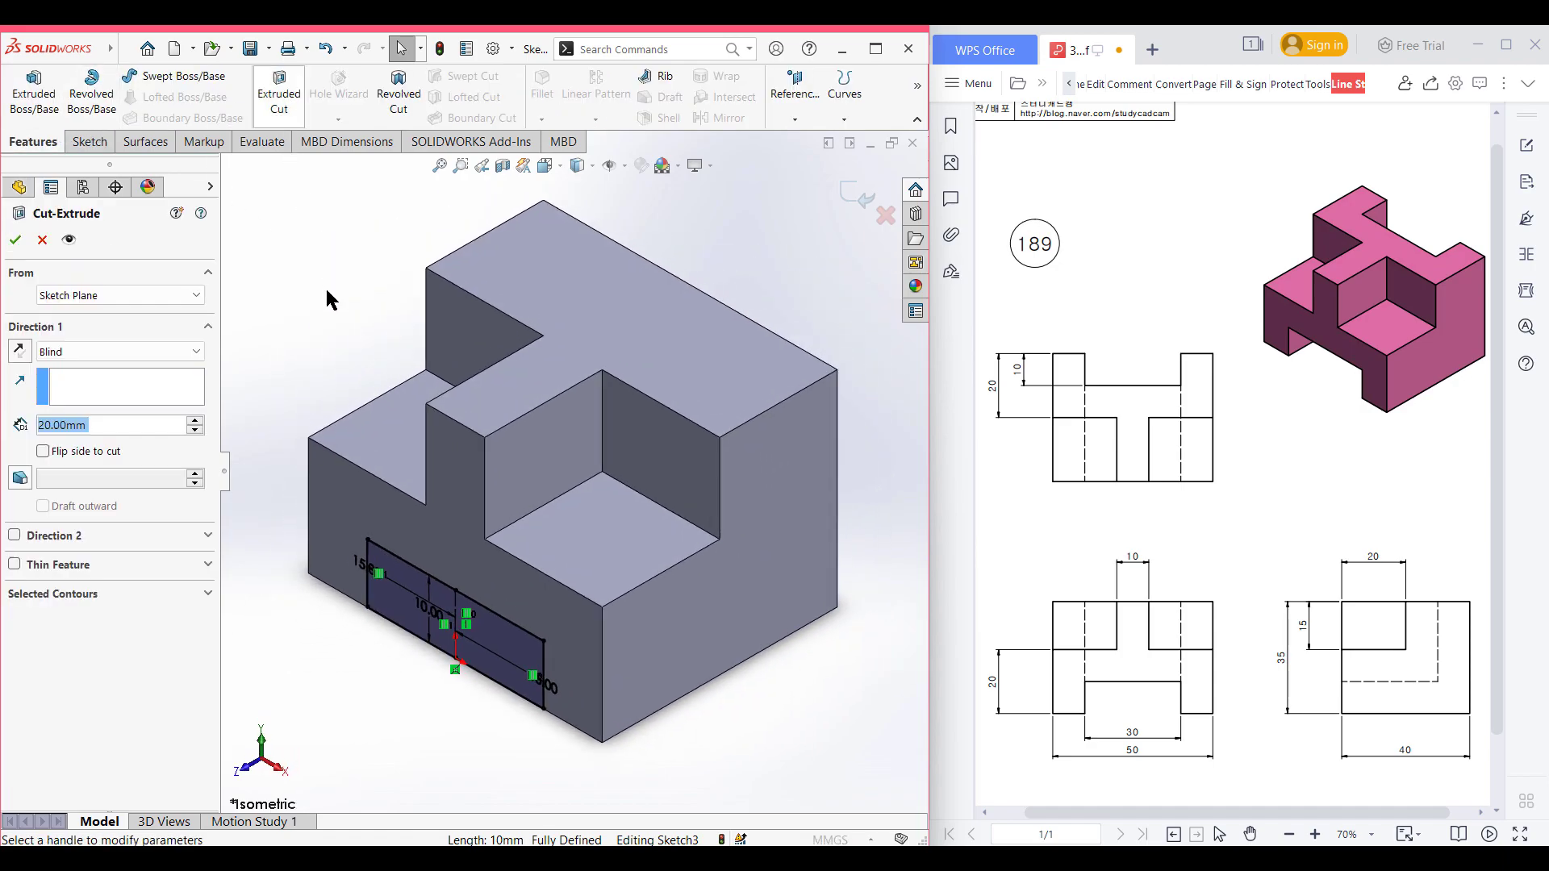
click(121, 352)
click(130, 397)
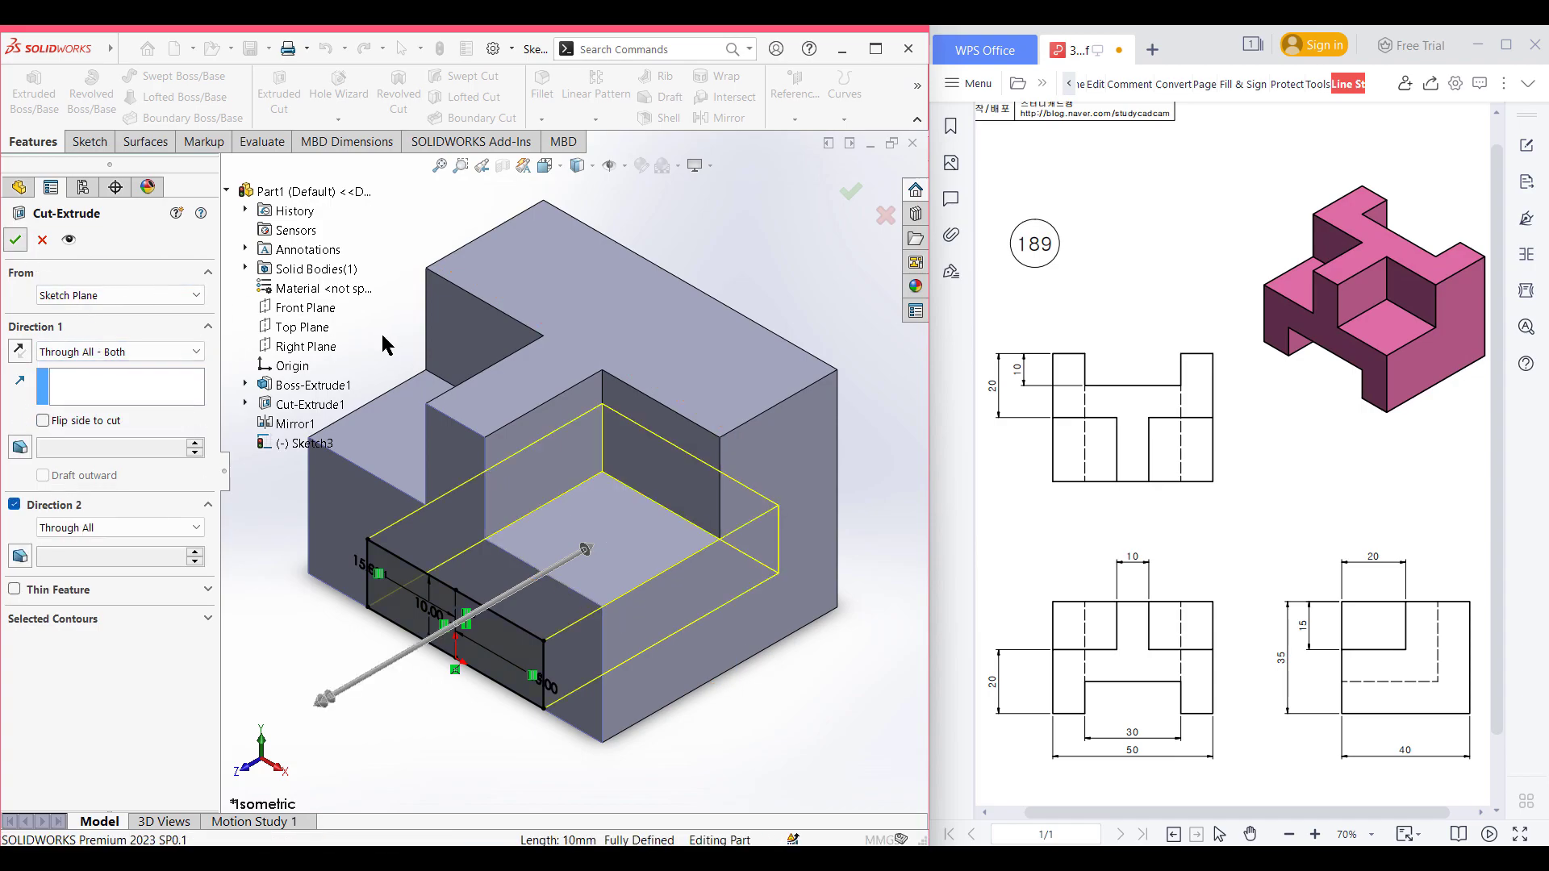
- Sketch a 10 mm vertical centerline on the block's top face, from the rear edge's midpoint toward the origin
right_click(632, 297)
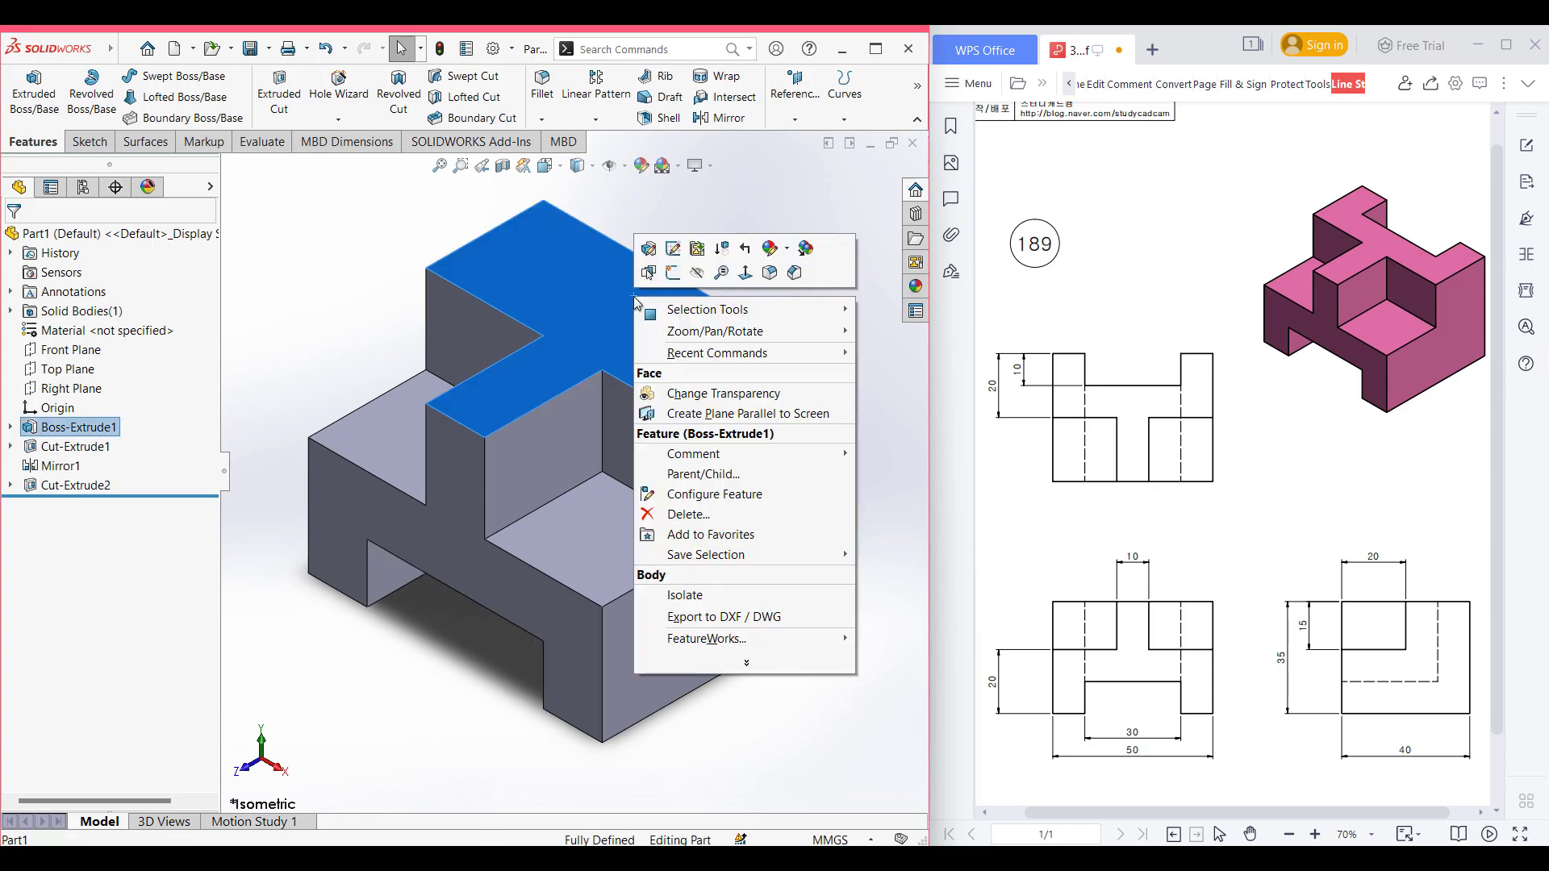
click(673, 273)
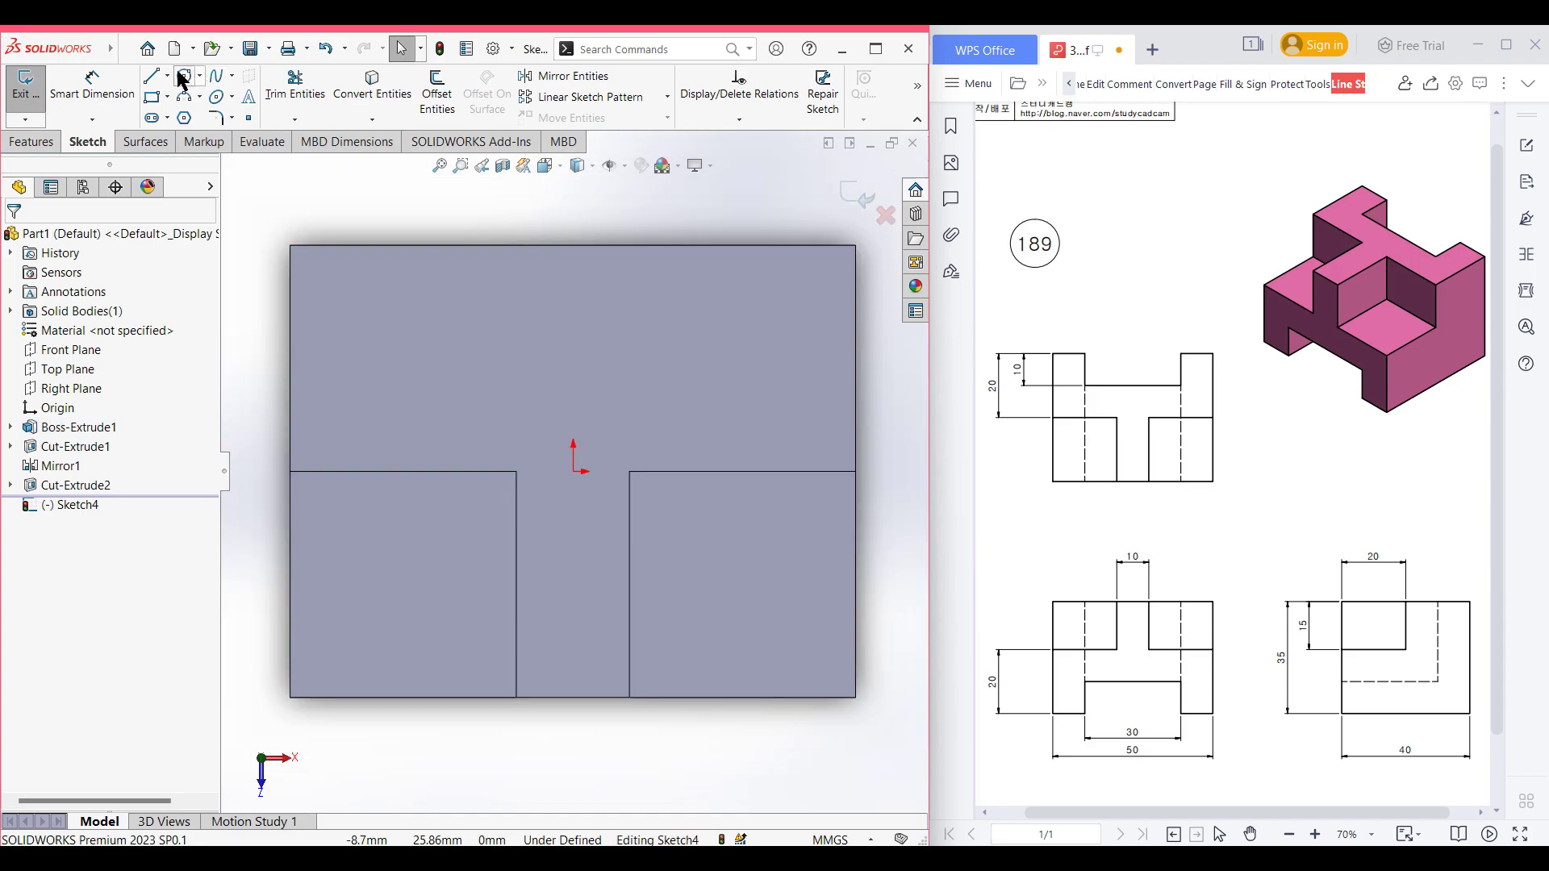
click(167, 76)
click(189, 118)
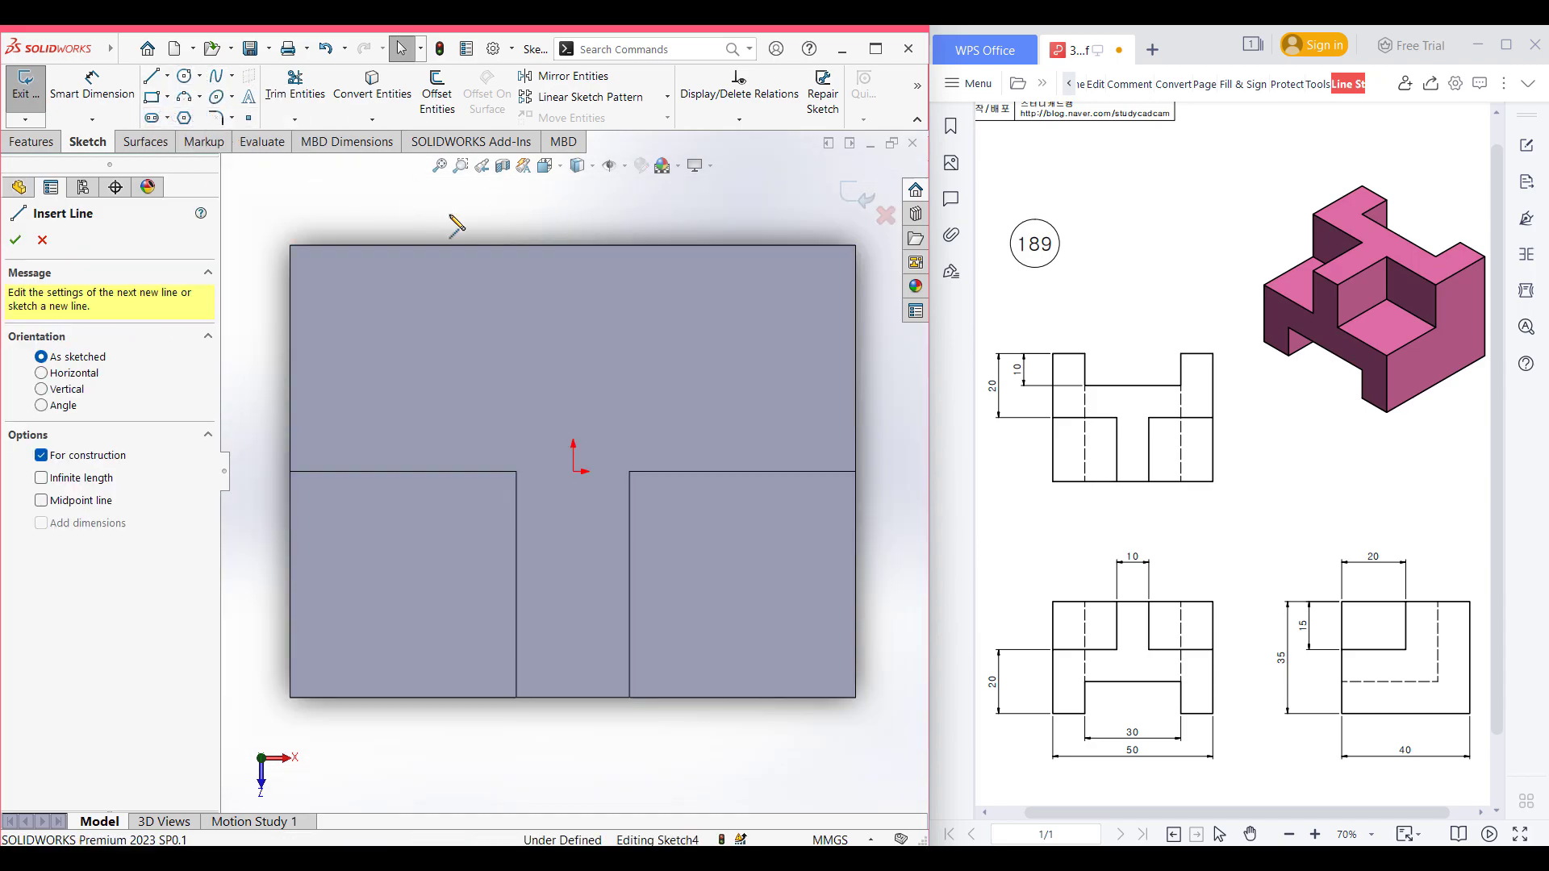
click(573, 245)
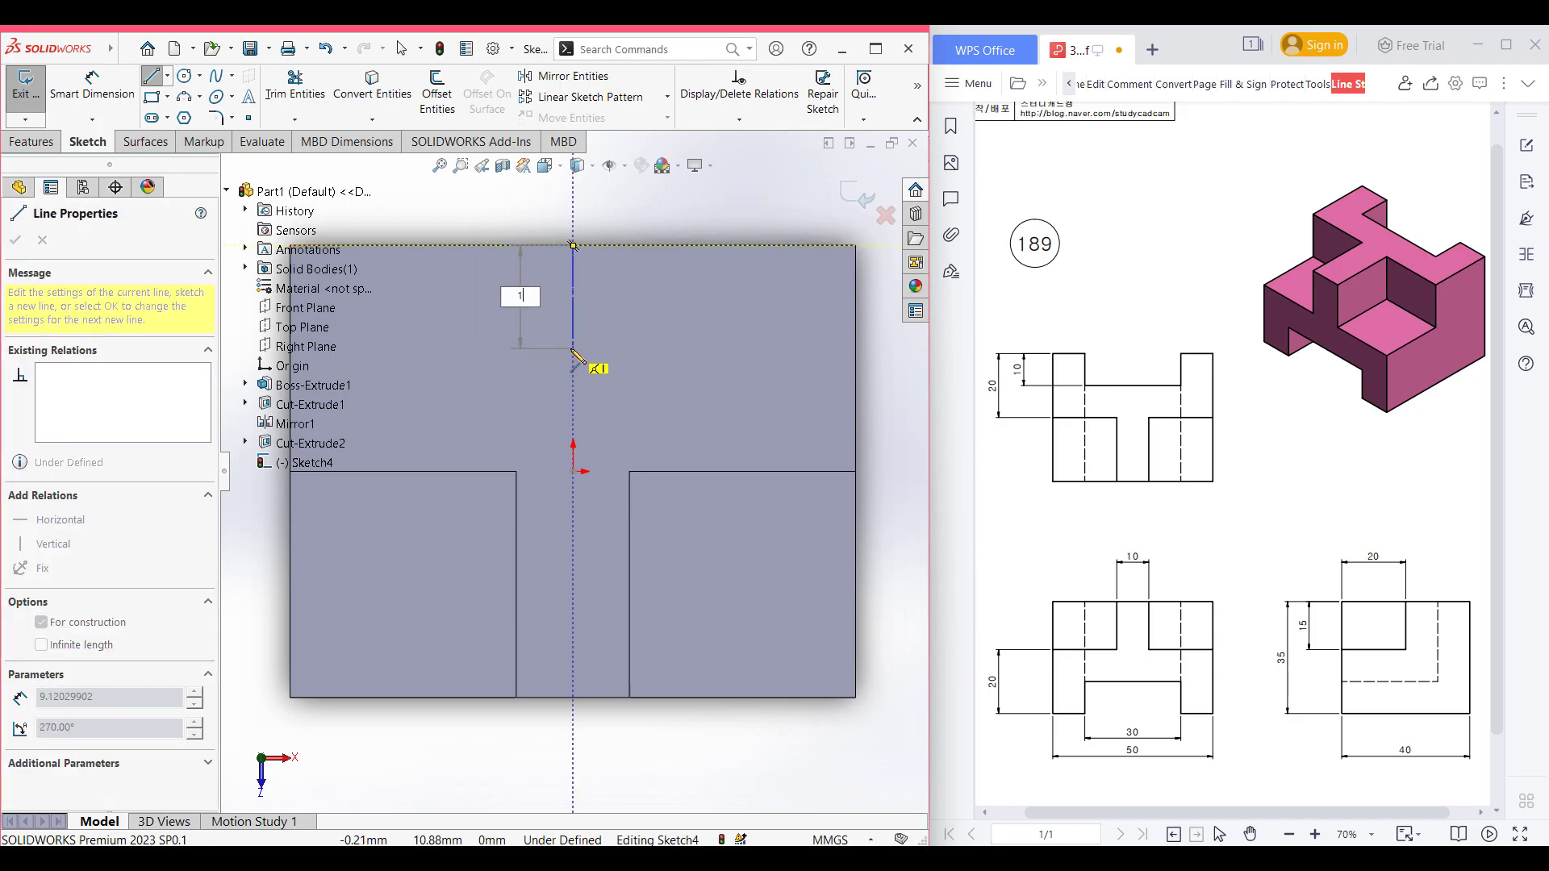
key(Return)
key(Escape)
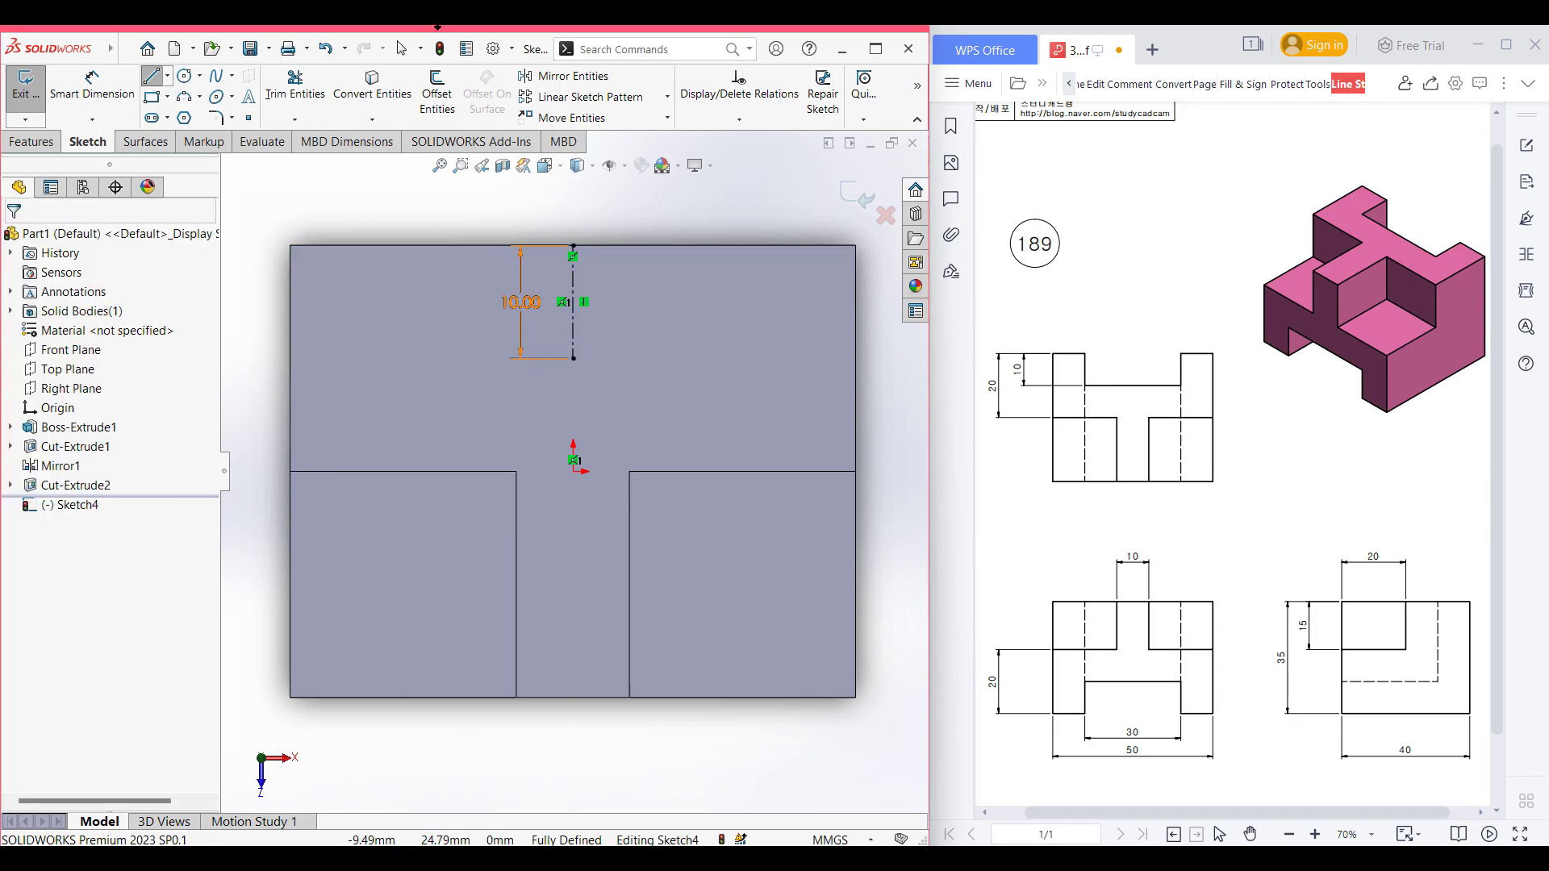
- Offset the top-face centerline by 15 mm bi-directionally with line cap ends to form the rear notch's rectangle
click(437, 98)
click(574, 287)
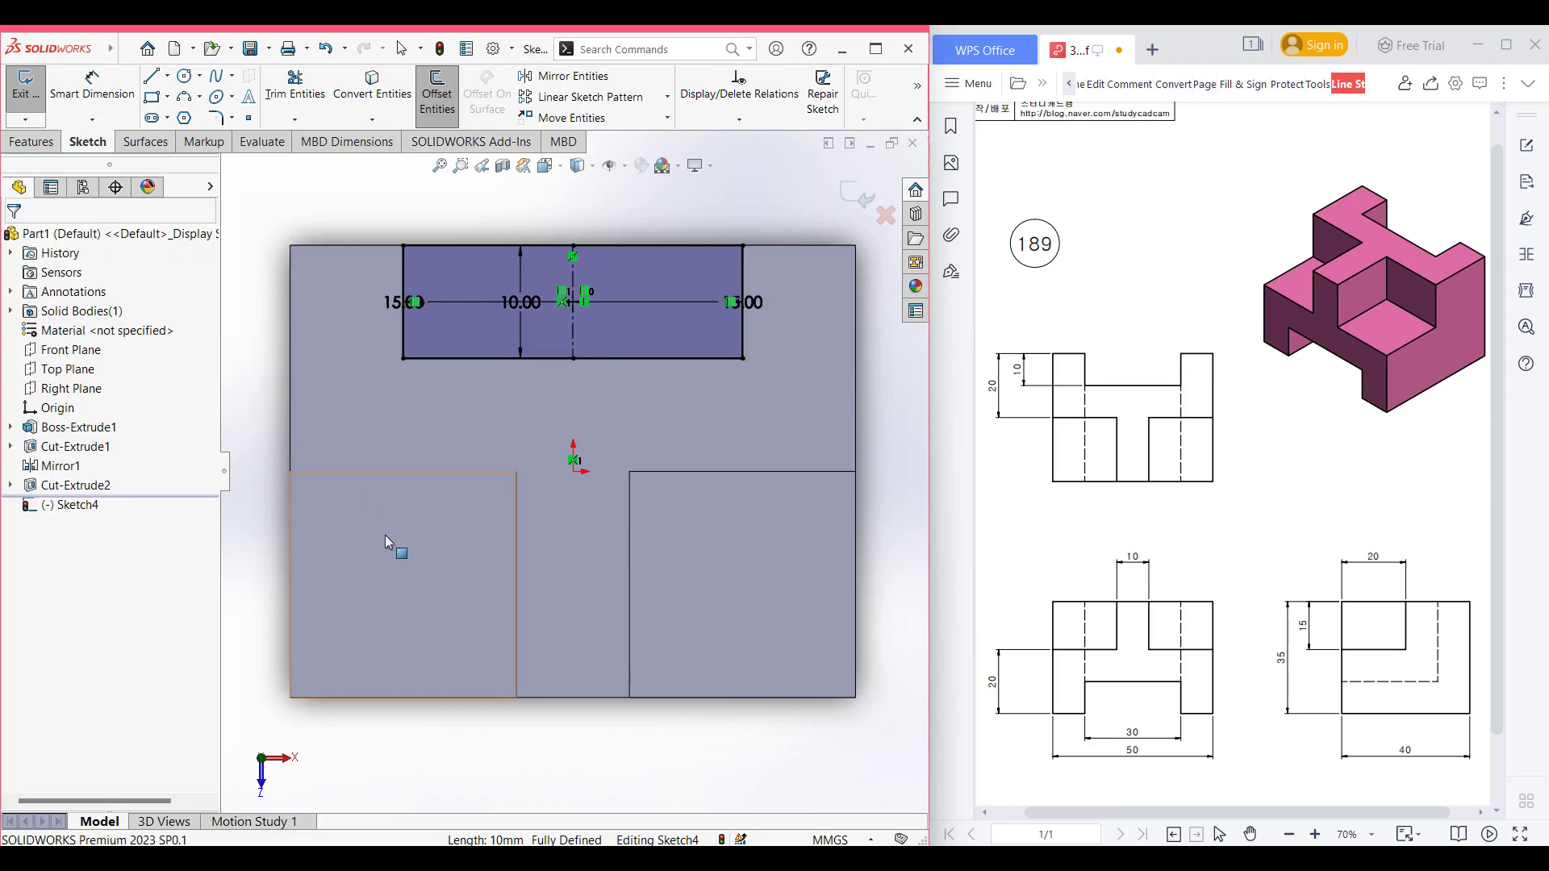
click(14, 240)
- Cut-extrude the top-face rectangle with the Through All - Both end condition to make the rear notch
key(ctrl+7)
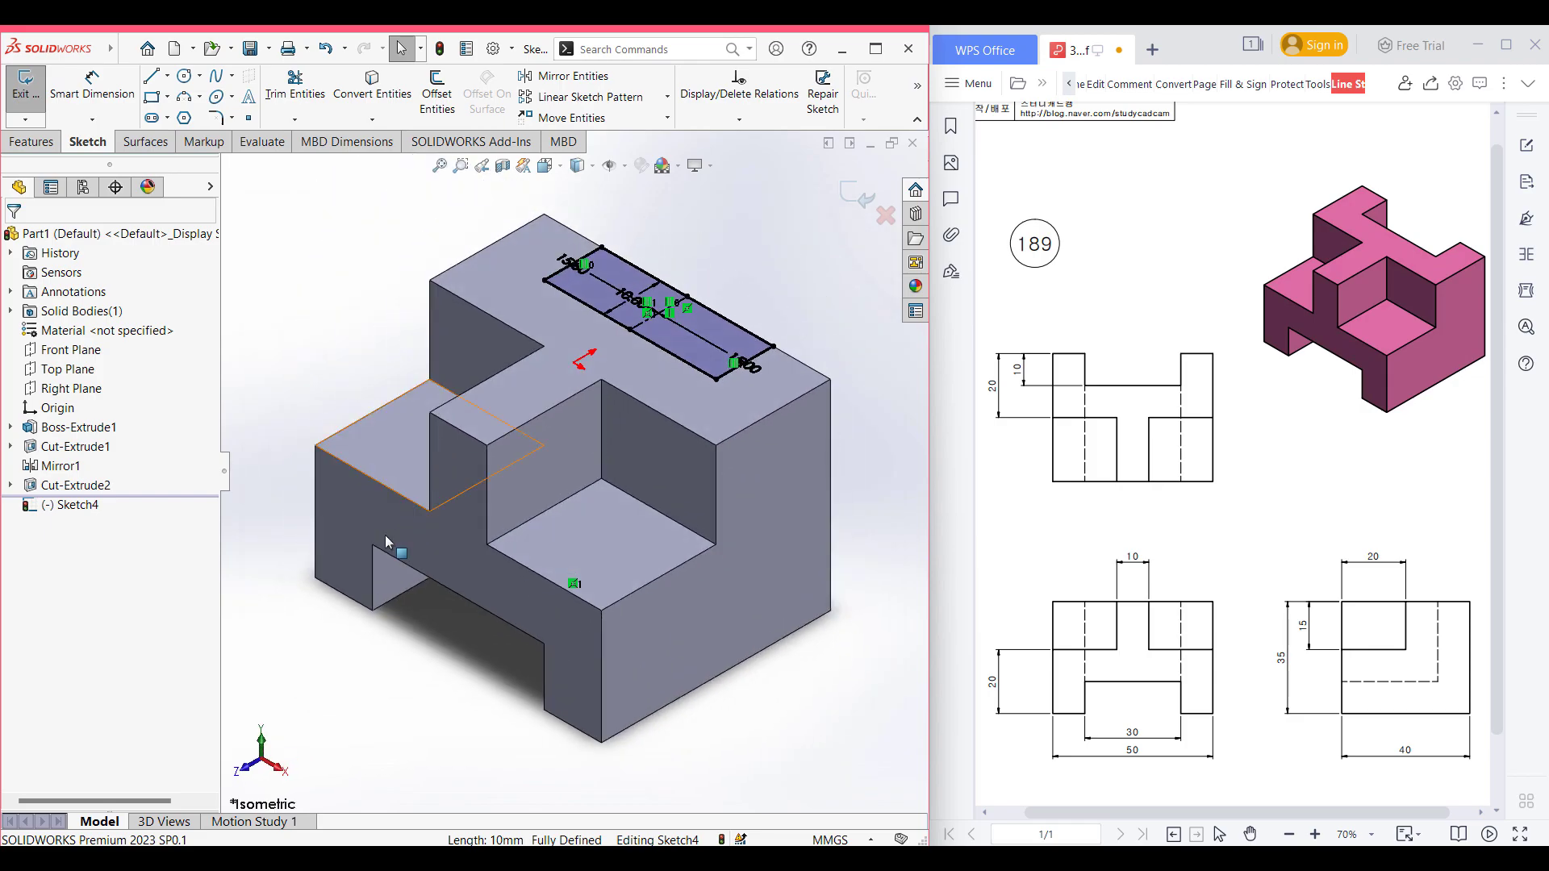
click(24, 141)
click(50, 120)
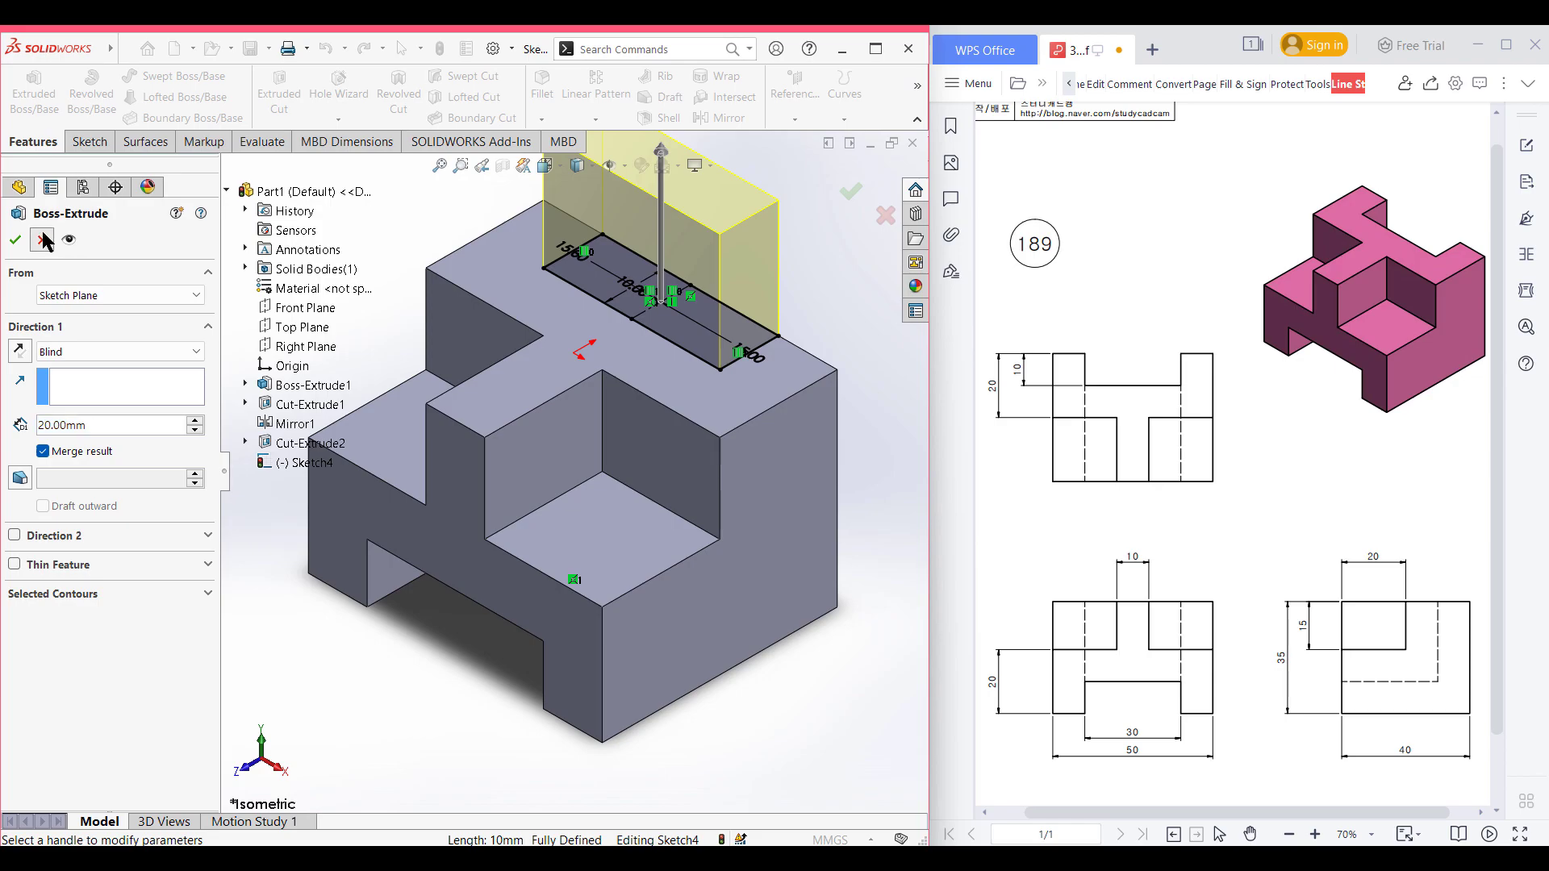
click(42, 240)
click(278, 100)
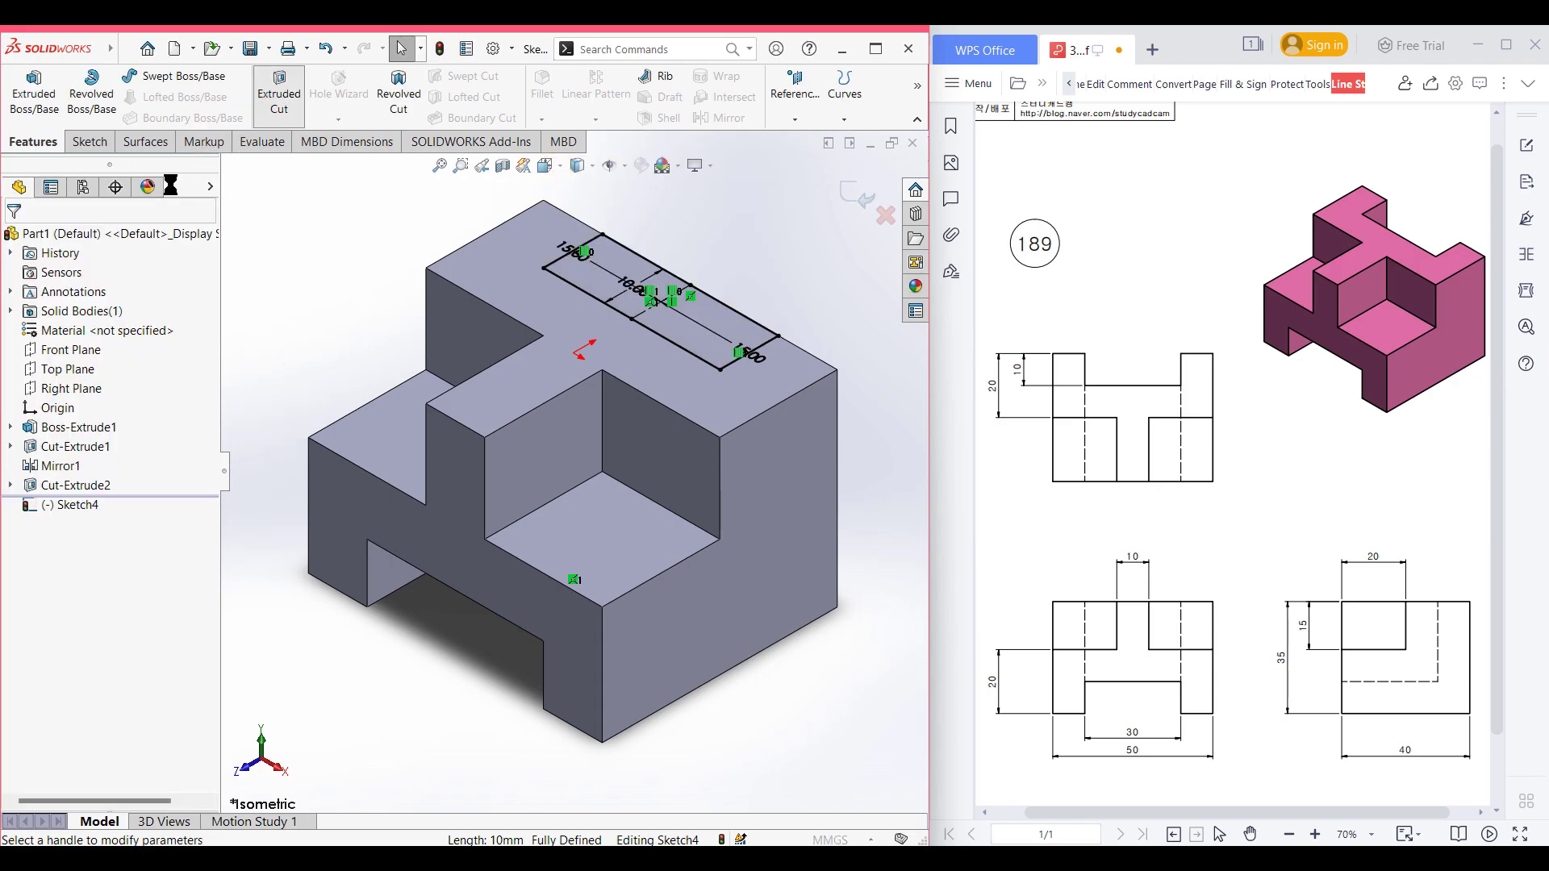
click(101, 350)
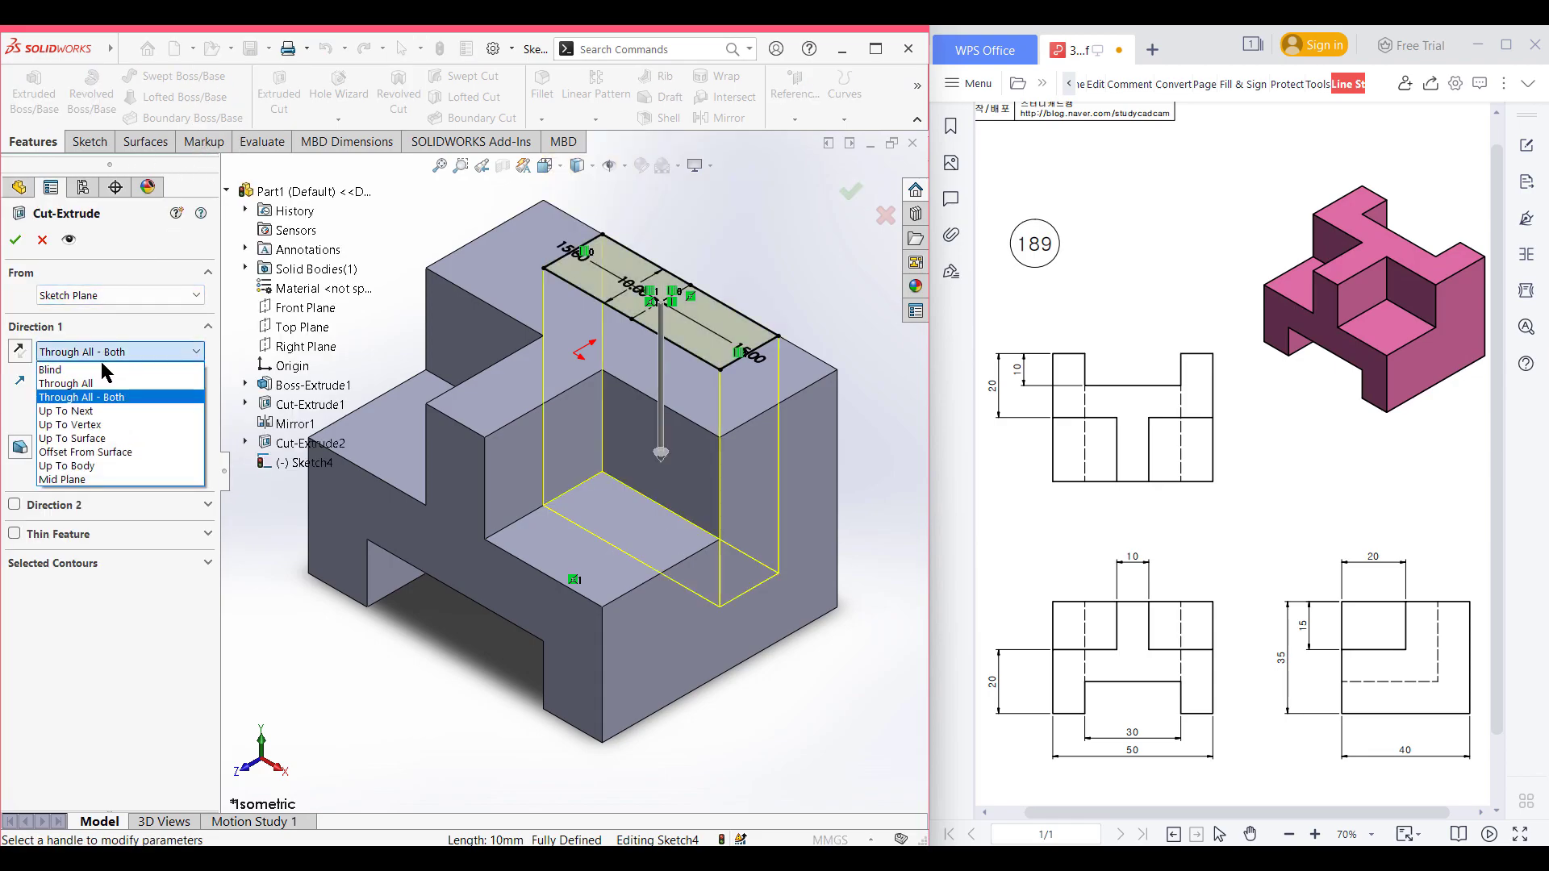
click(104, 397)
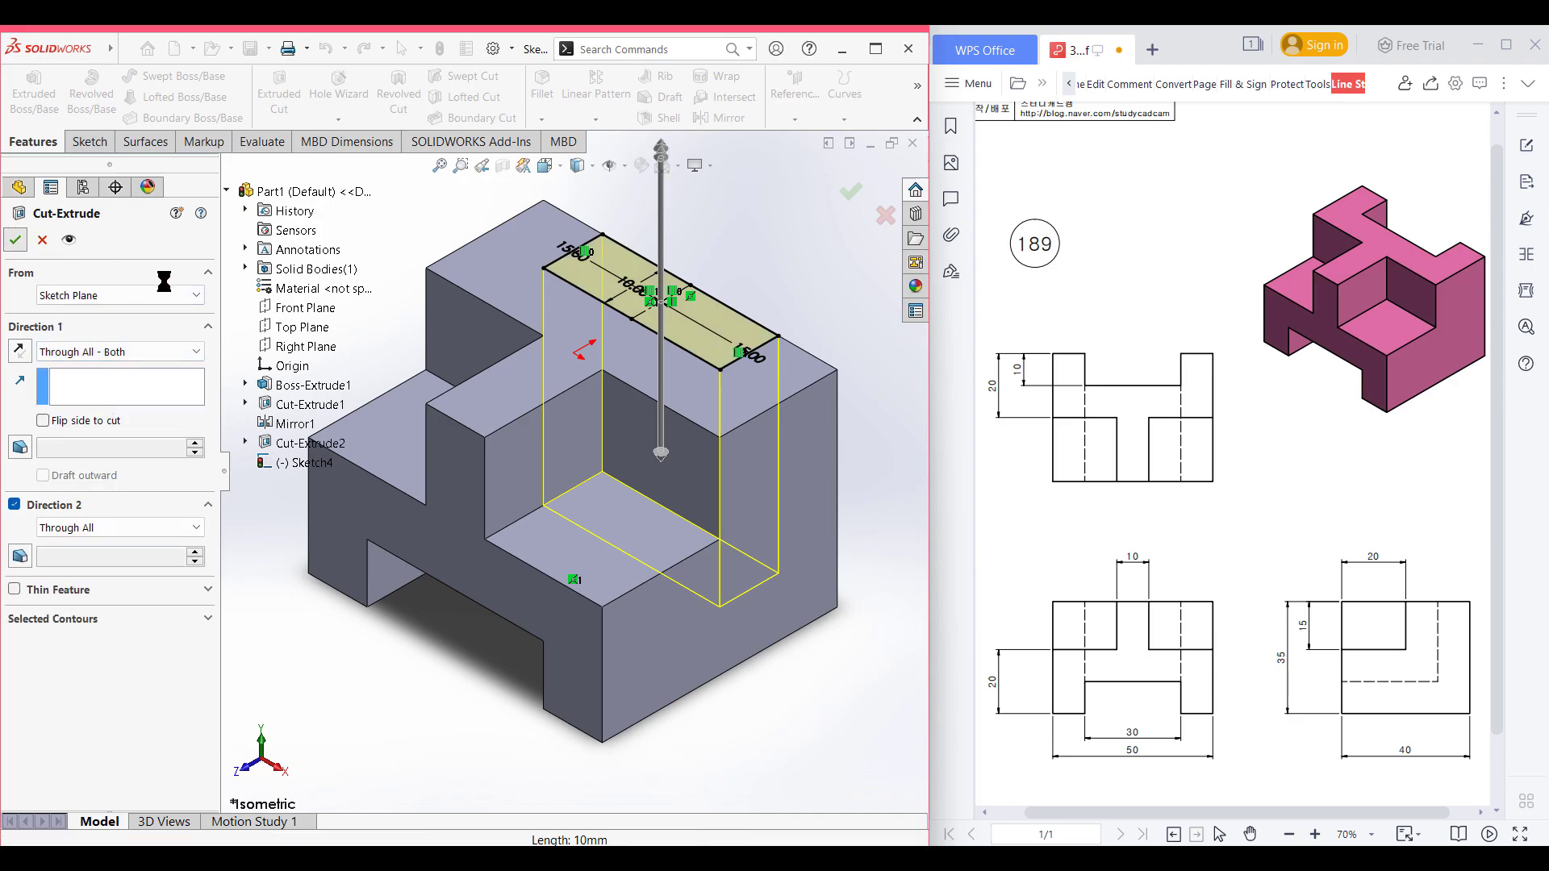
key(Return)
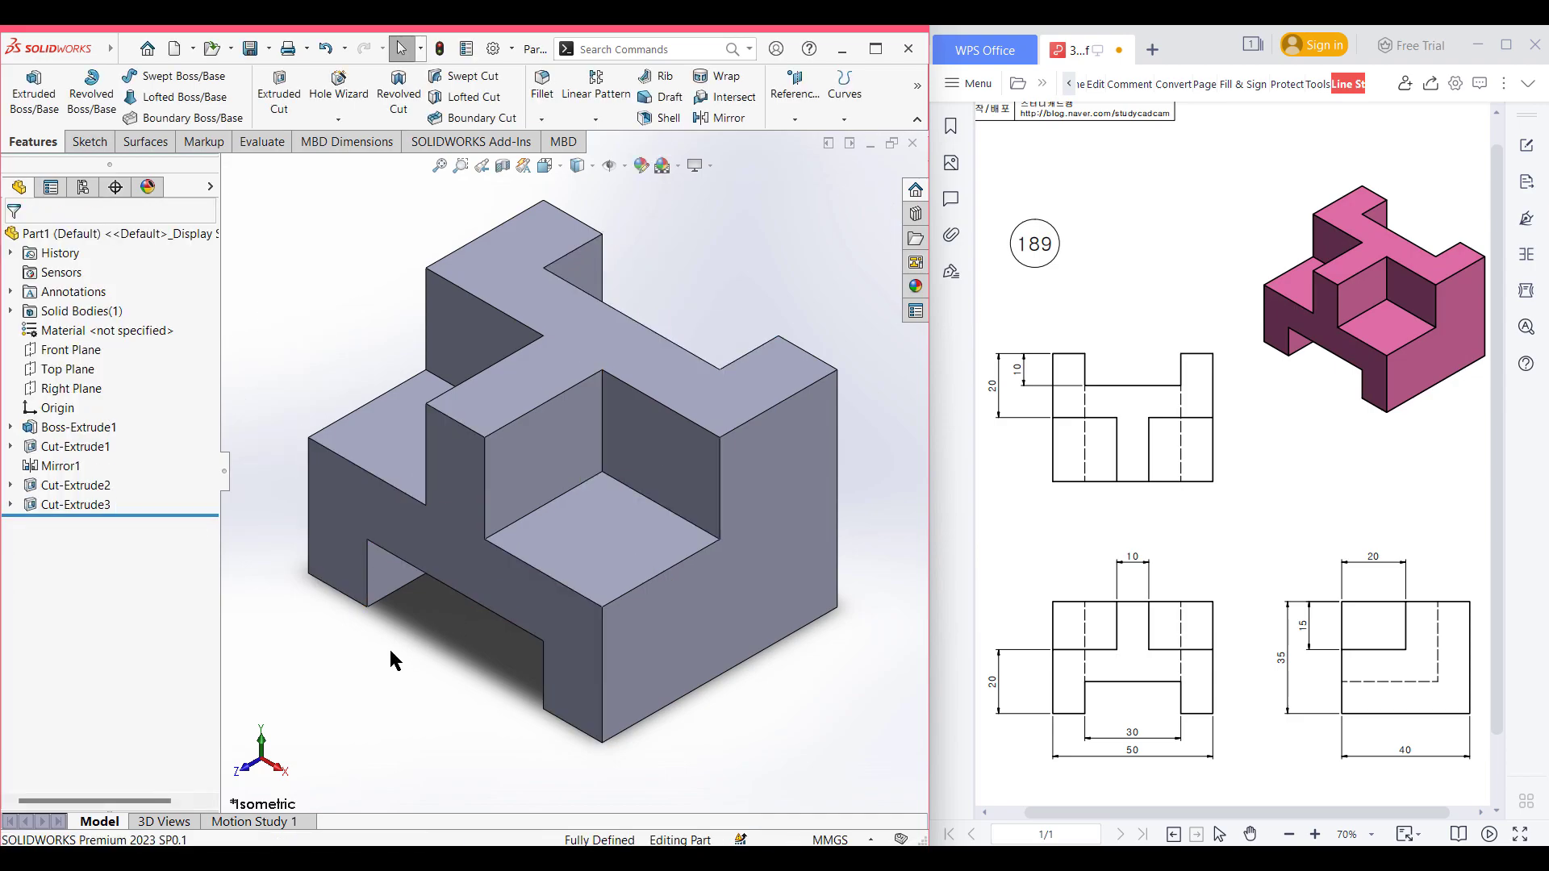
mouse_move(392, 638)
middle_down()
mouse_move(491, 552)
mouse_move(401, 613)
middle_up()
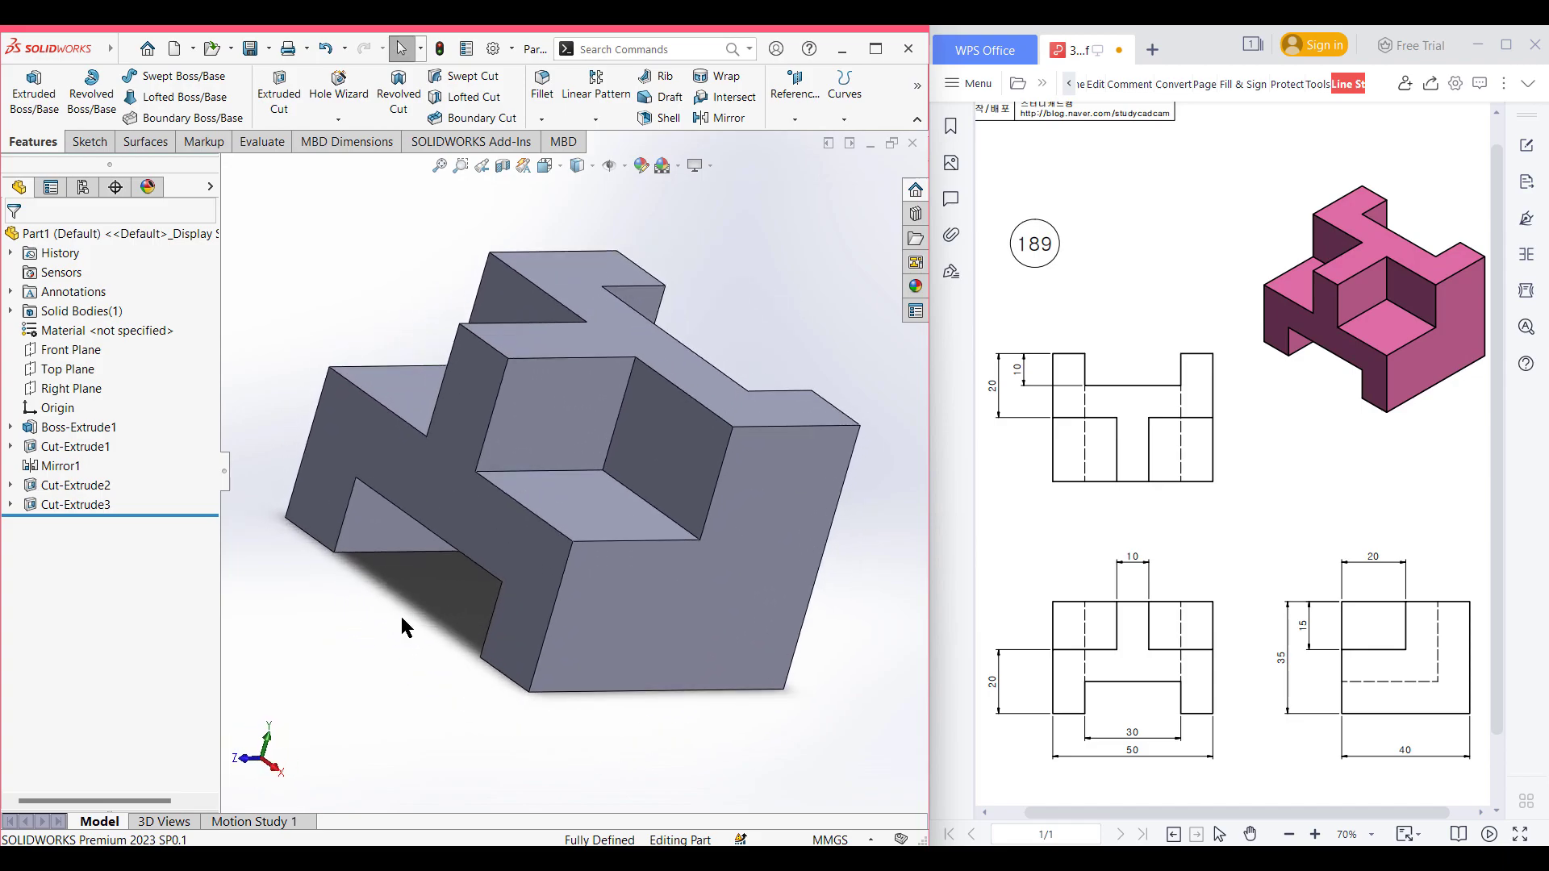
key(ctrl+7)
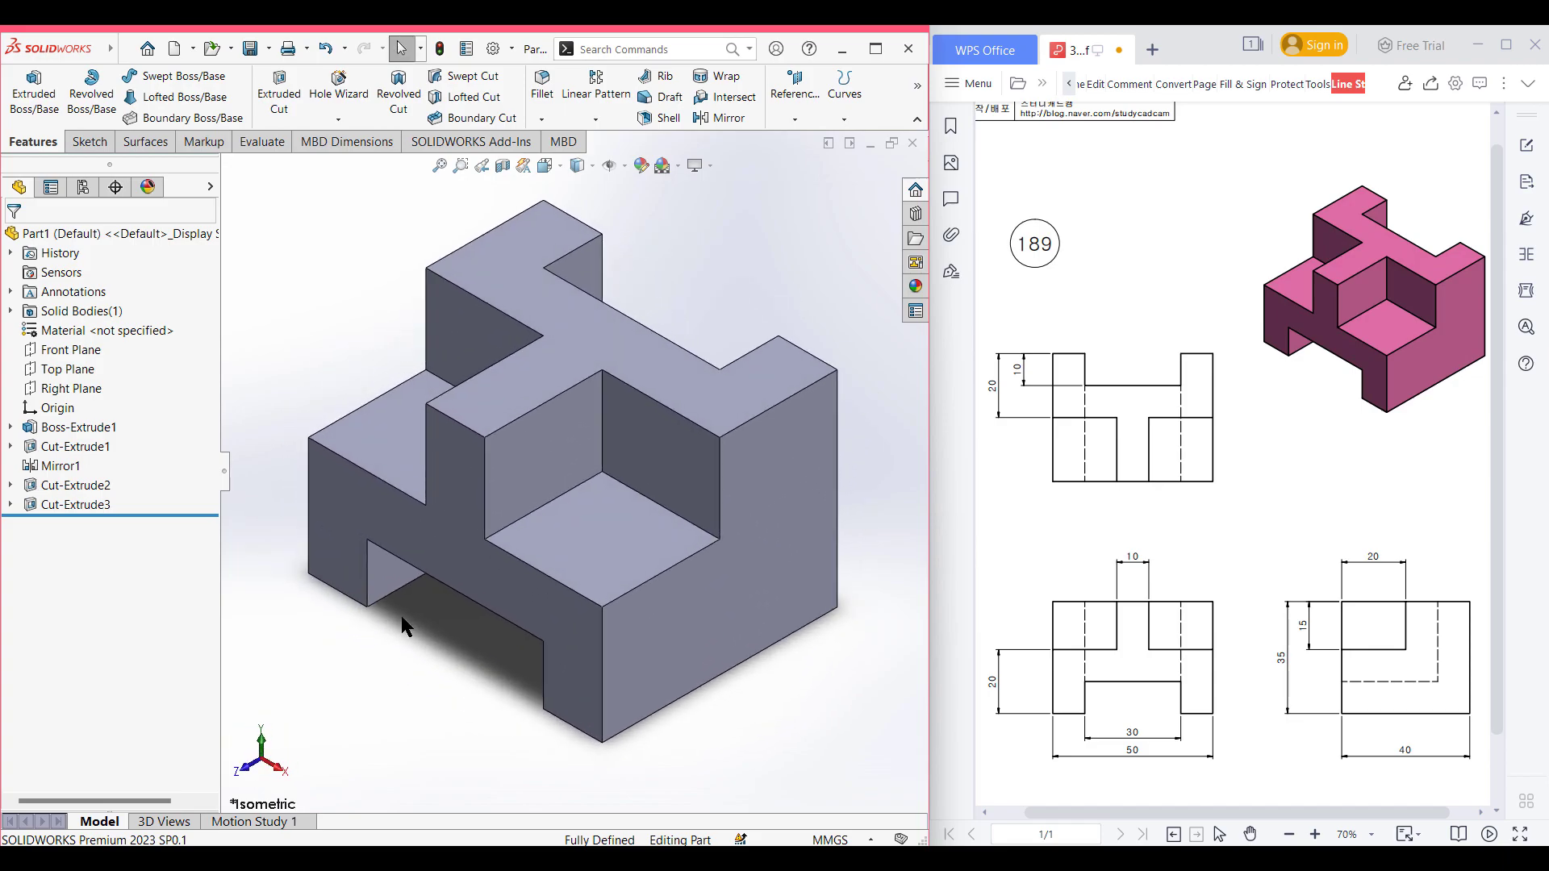